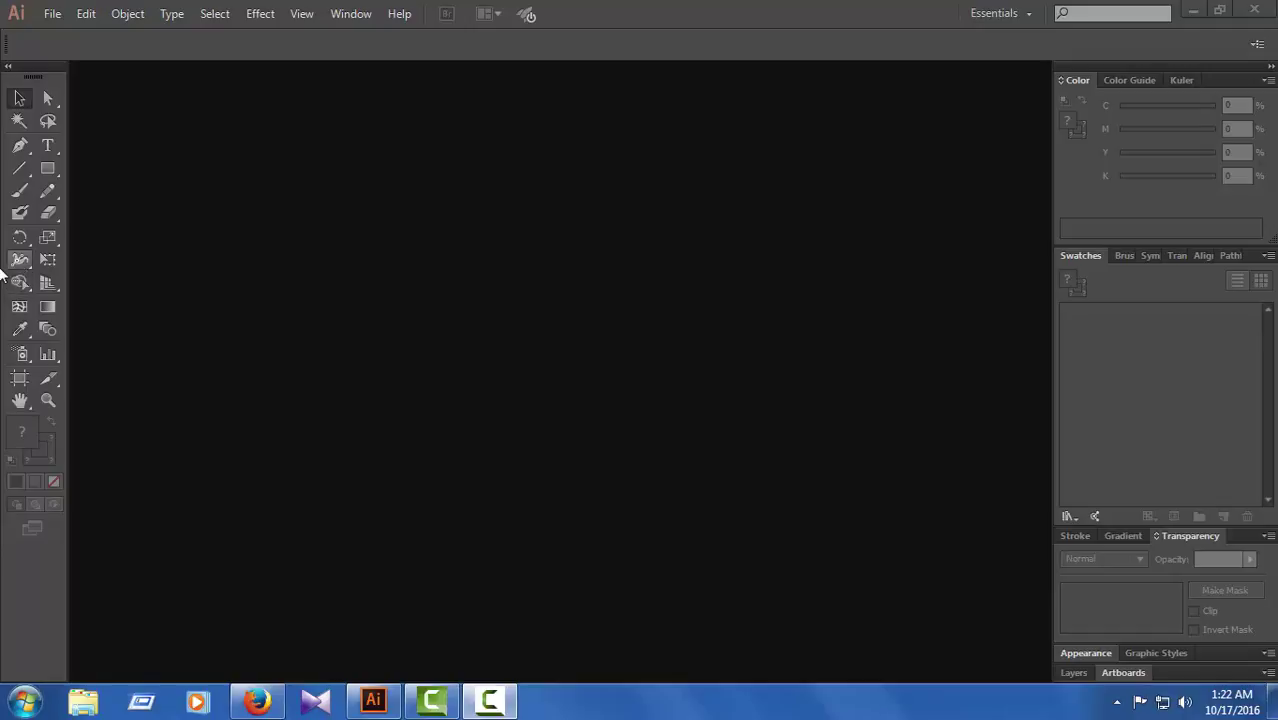
Create a new Letter-size (8.5 × 11 in) document using inches as units
click(155, 290)
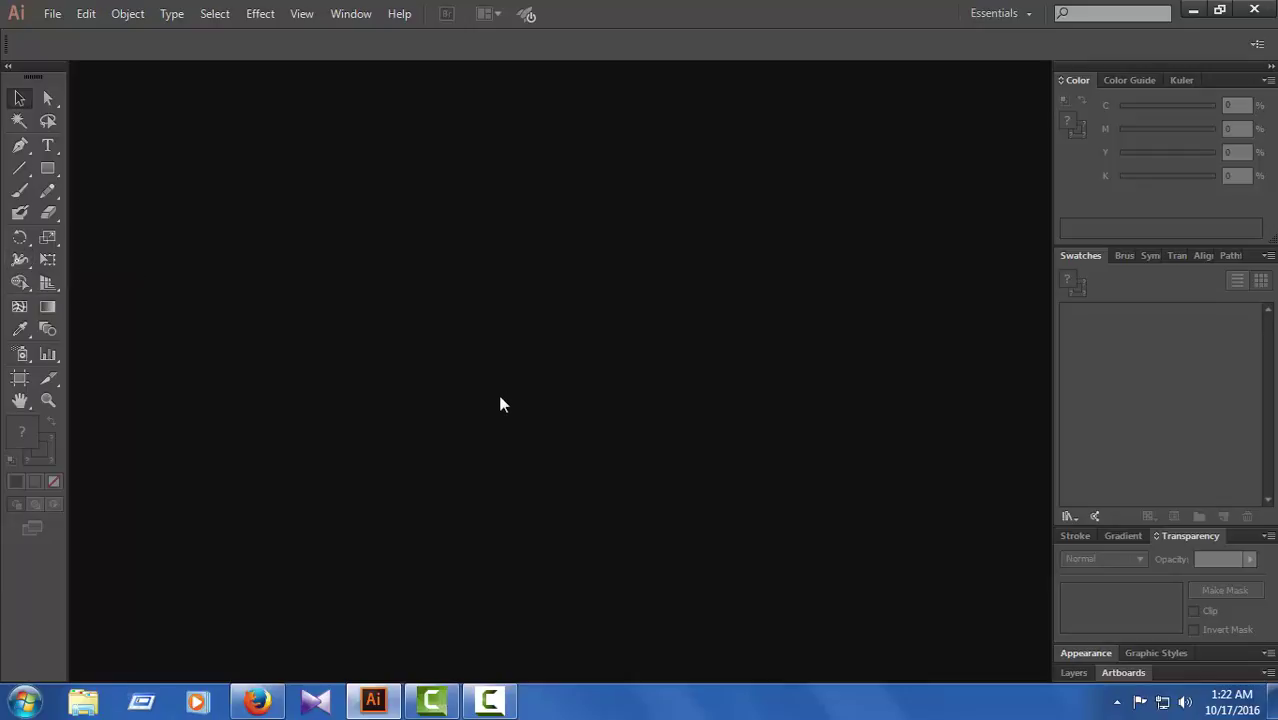
click(57, 14)
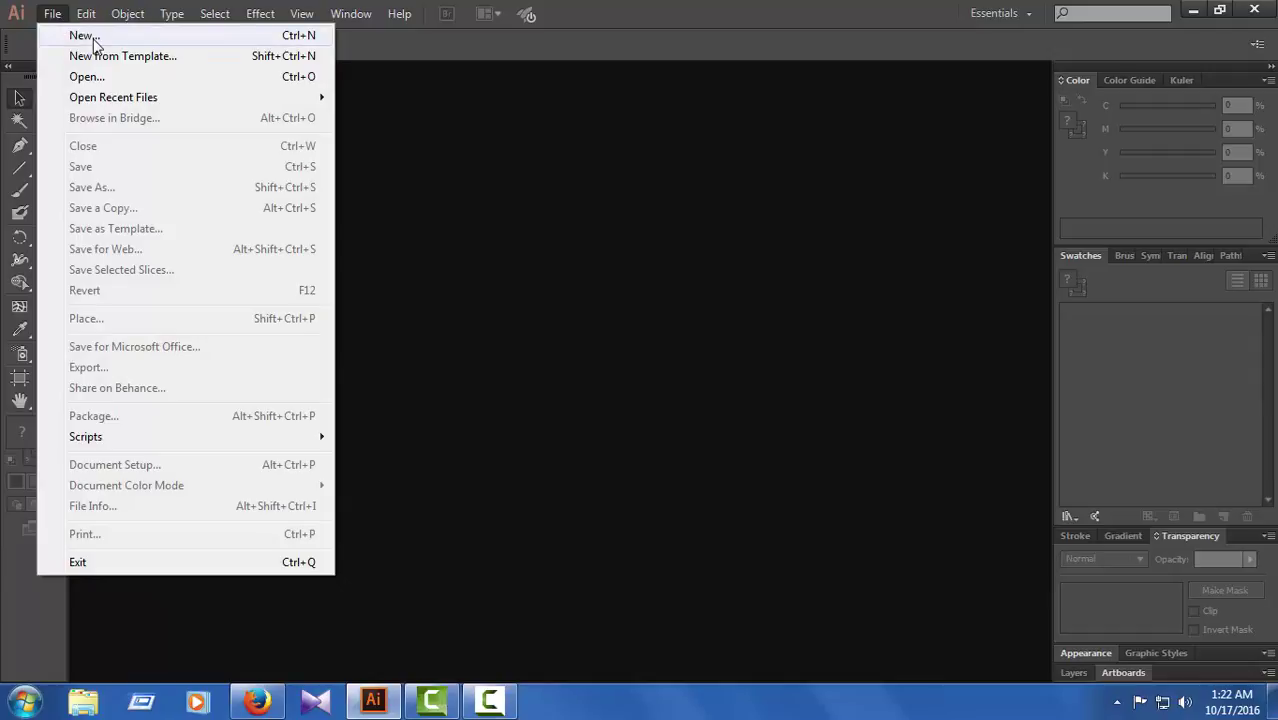
click(93, 38)
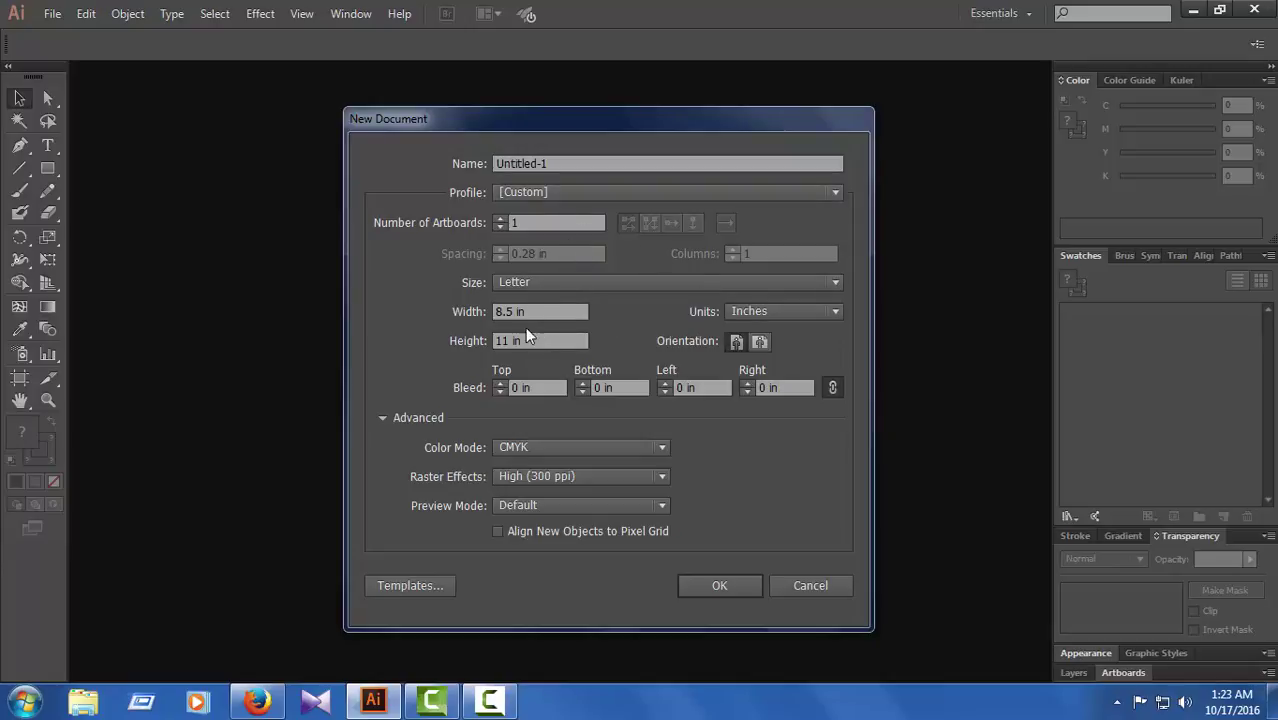
click(830, 285)
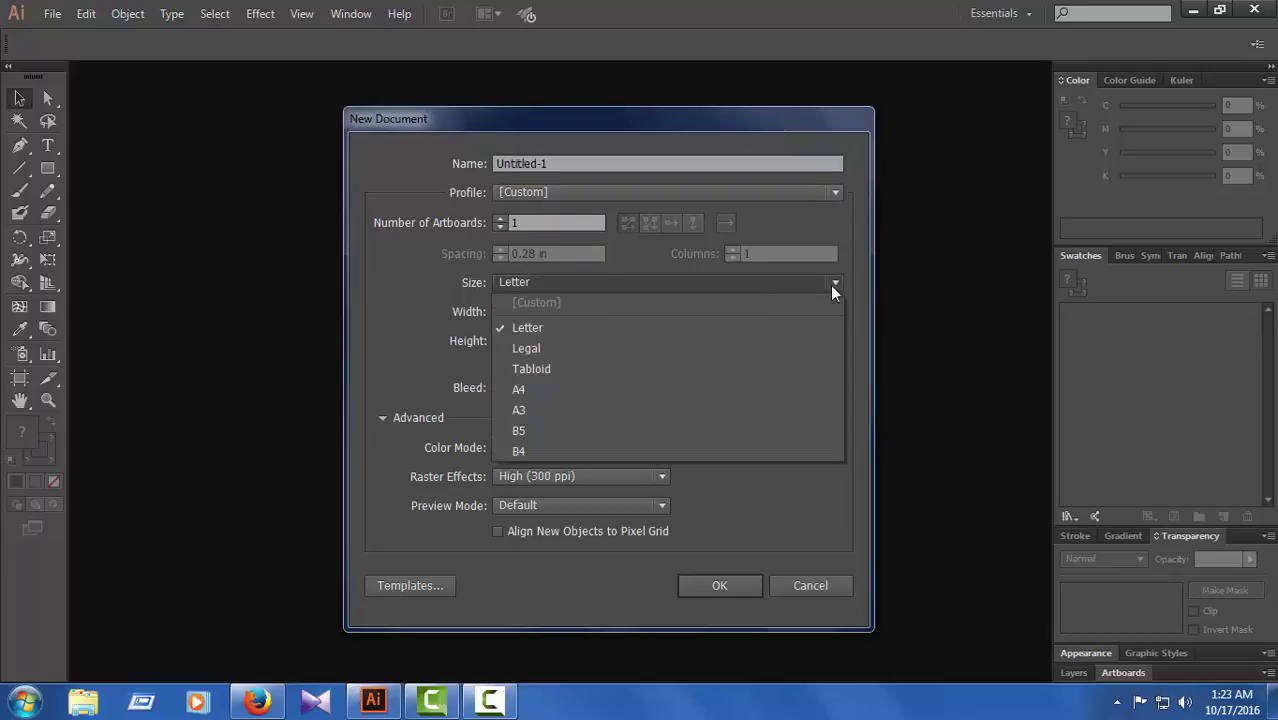
click(546, 329)
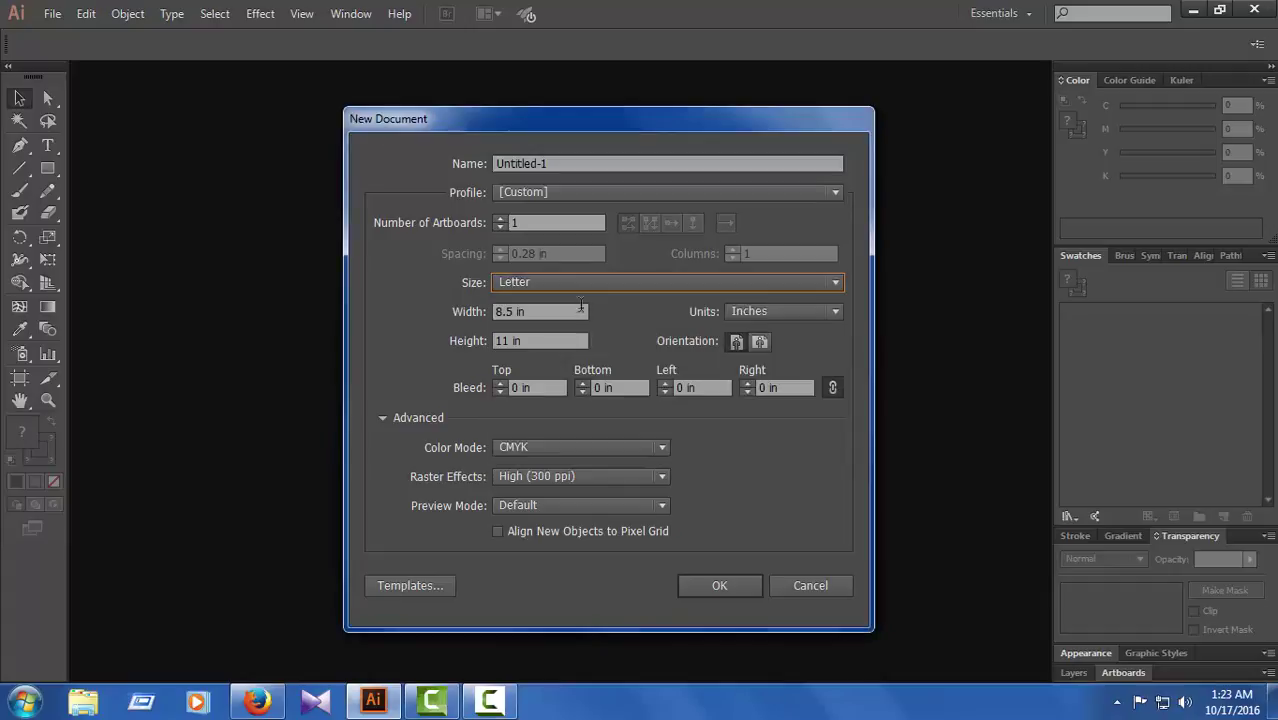
click(836, 310)
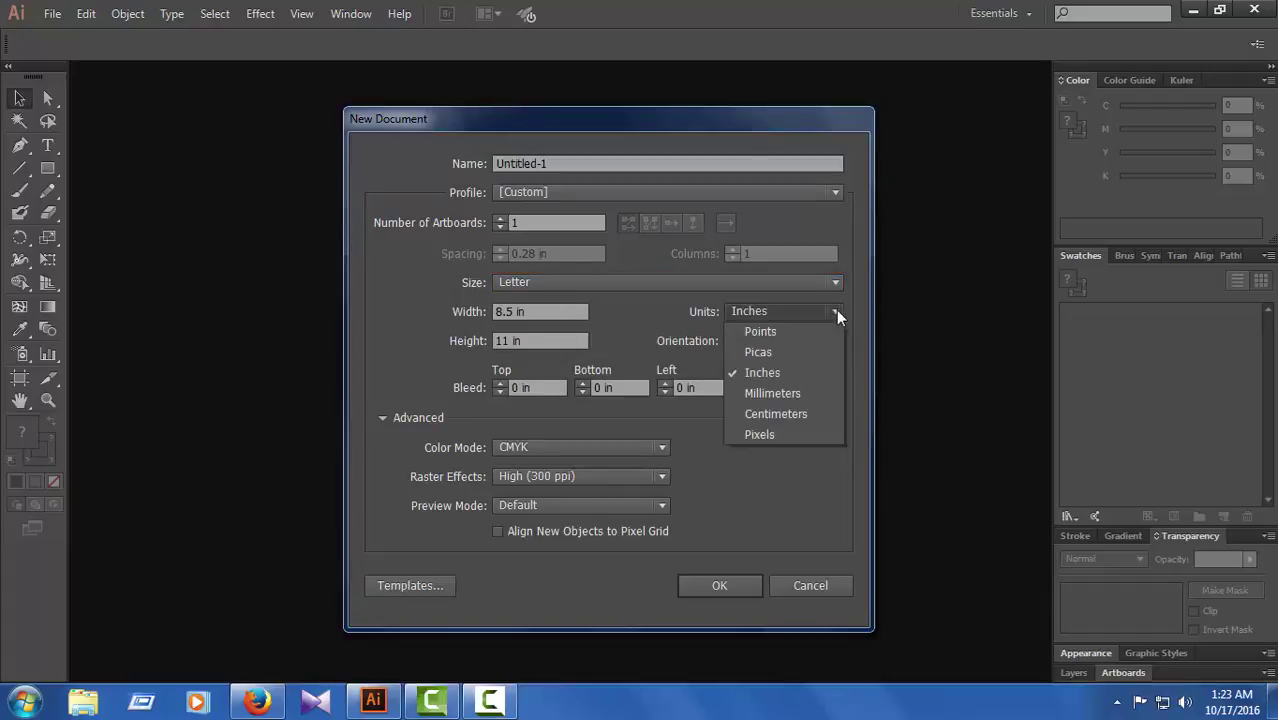
click(836, 310)
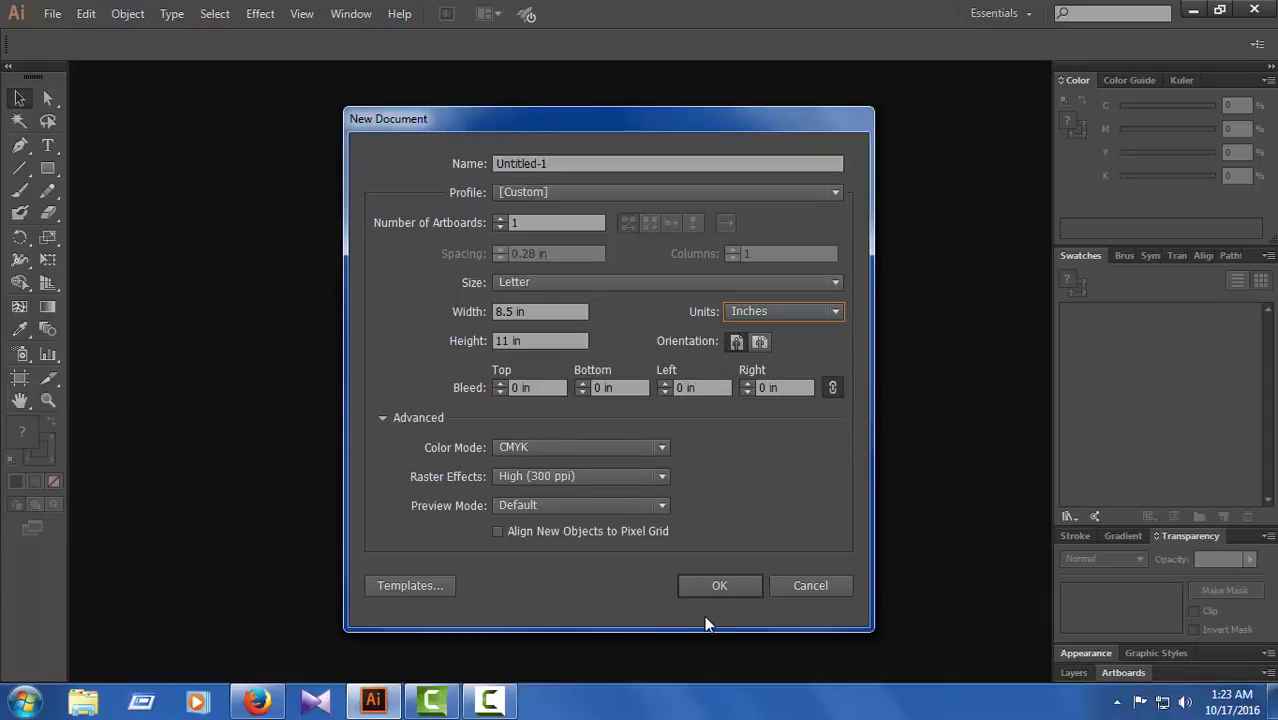
click(718, 585)
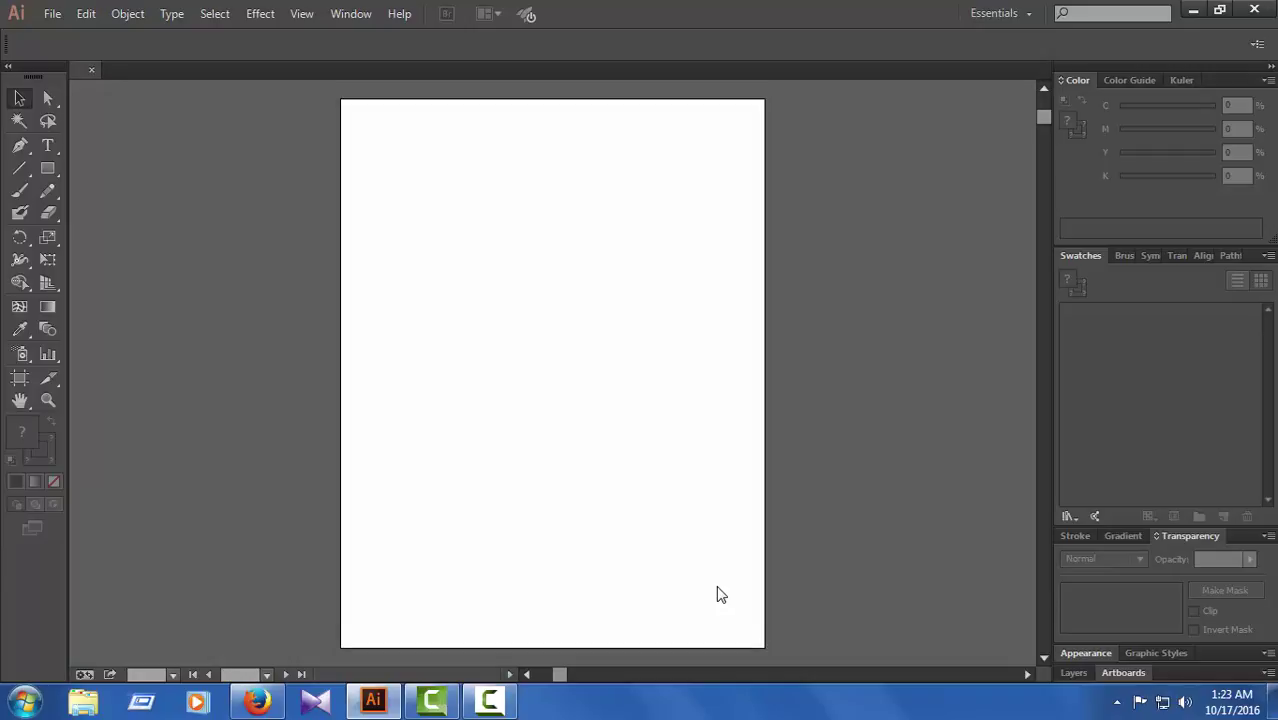
Draw a 7.902 × 10.454 in orange rectangle over nearly the whole artboard, then deselect it
click(52, 169)
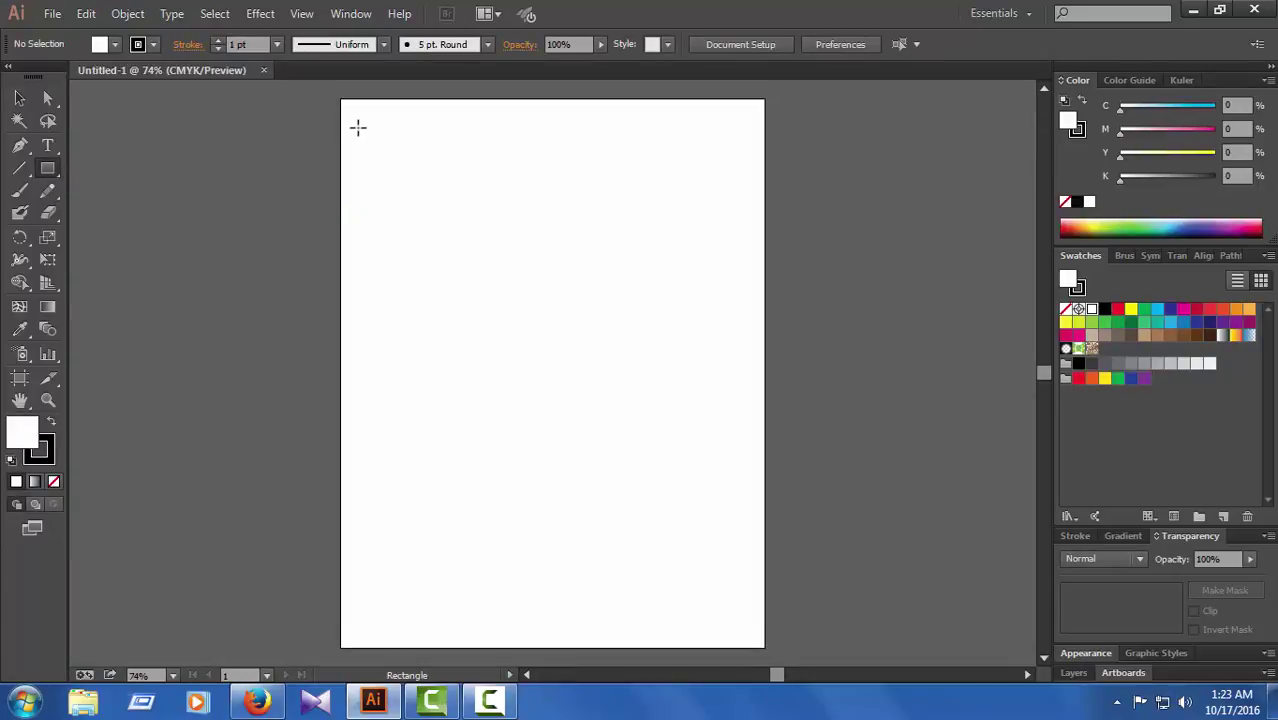
drag(355, 115, 750, 636)
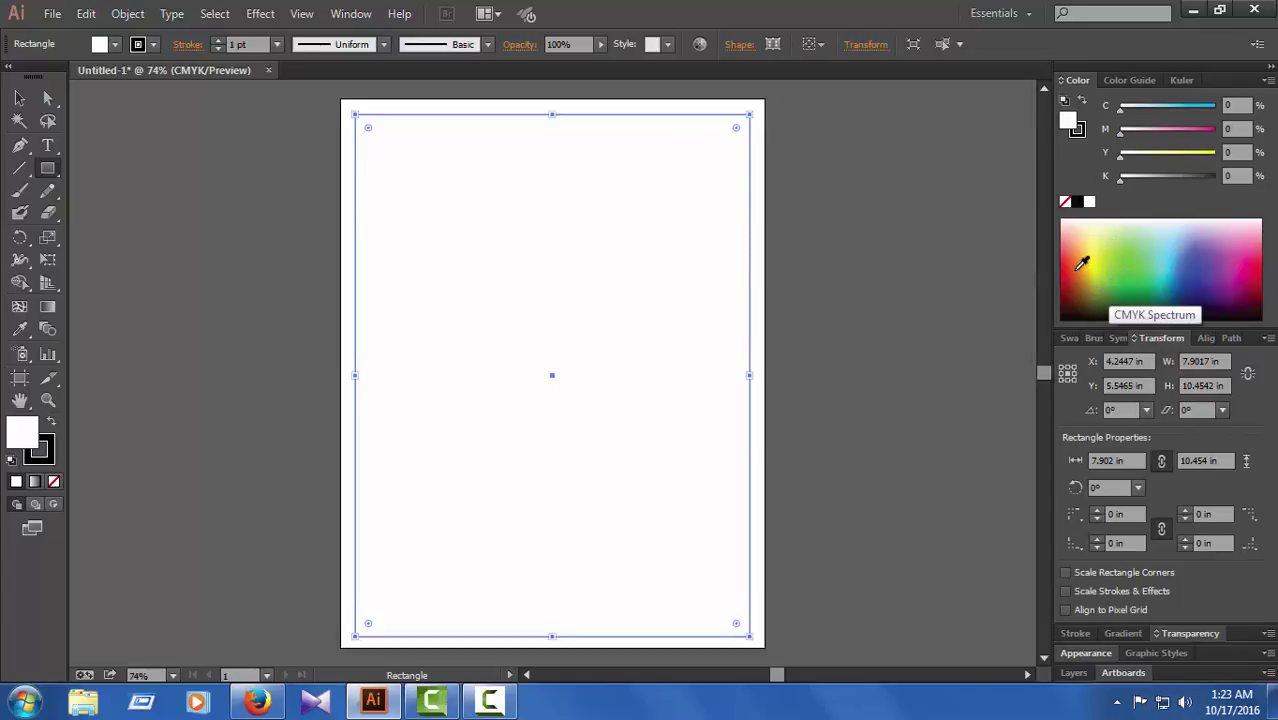
click(1081, 263)
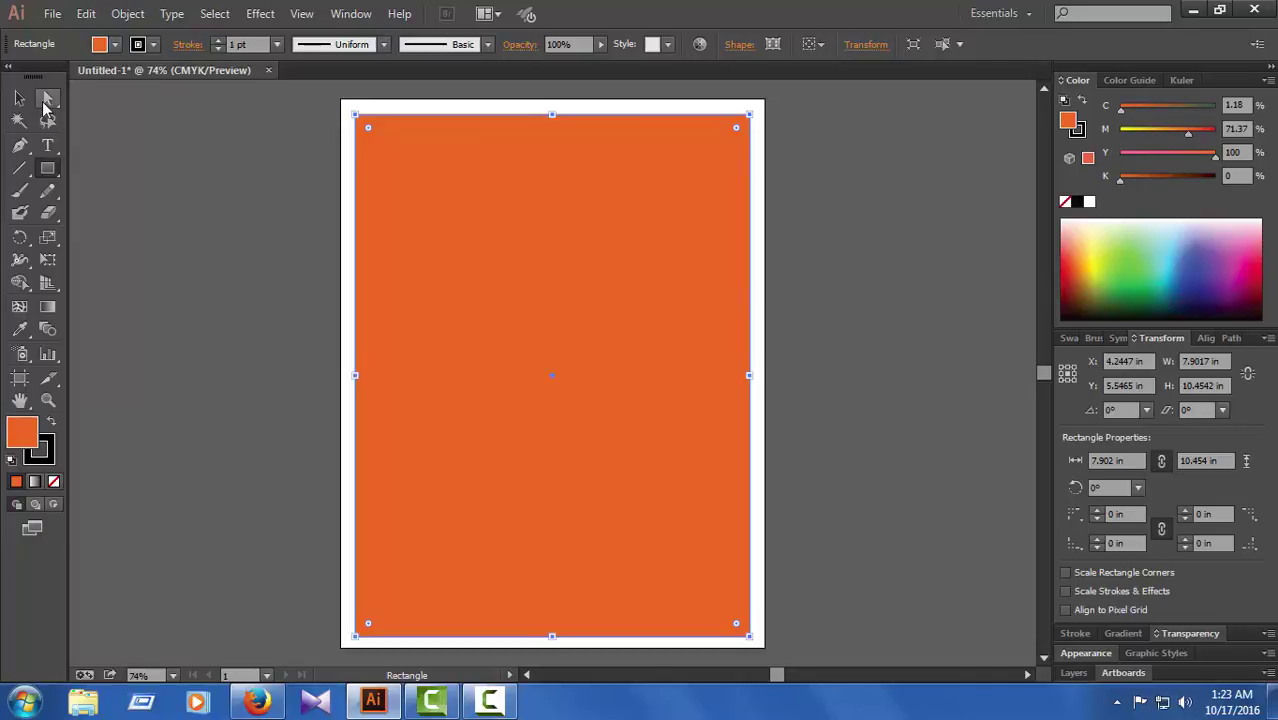
click(47, 97)
click(211, 290)
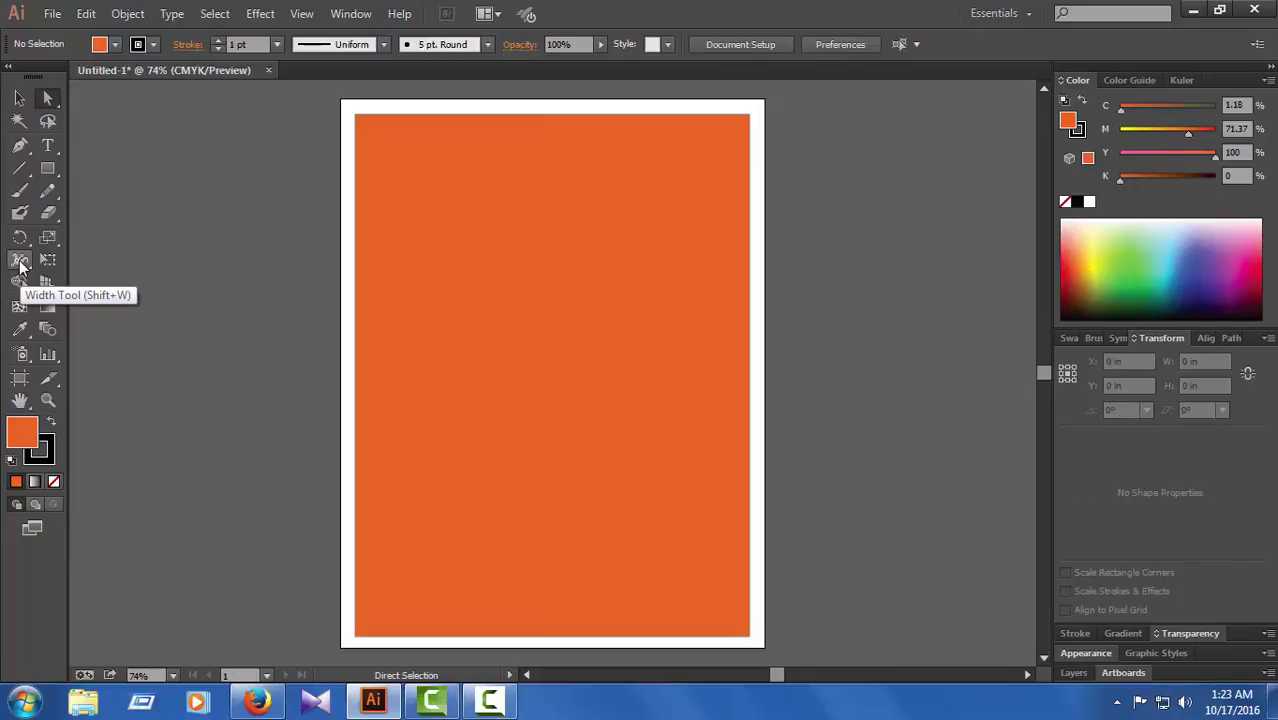
Warp the orange rectangle's four corners into flared, notched points with the Warp tool
click(20, 260)
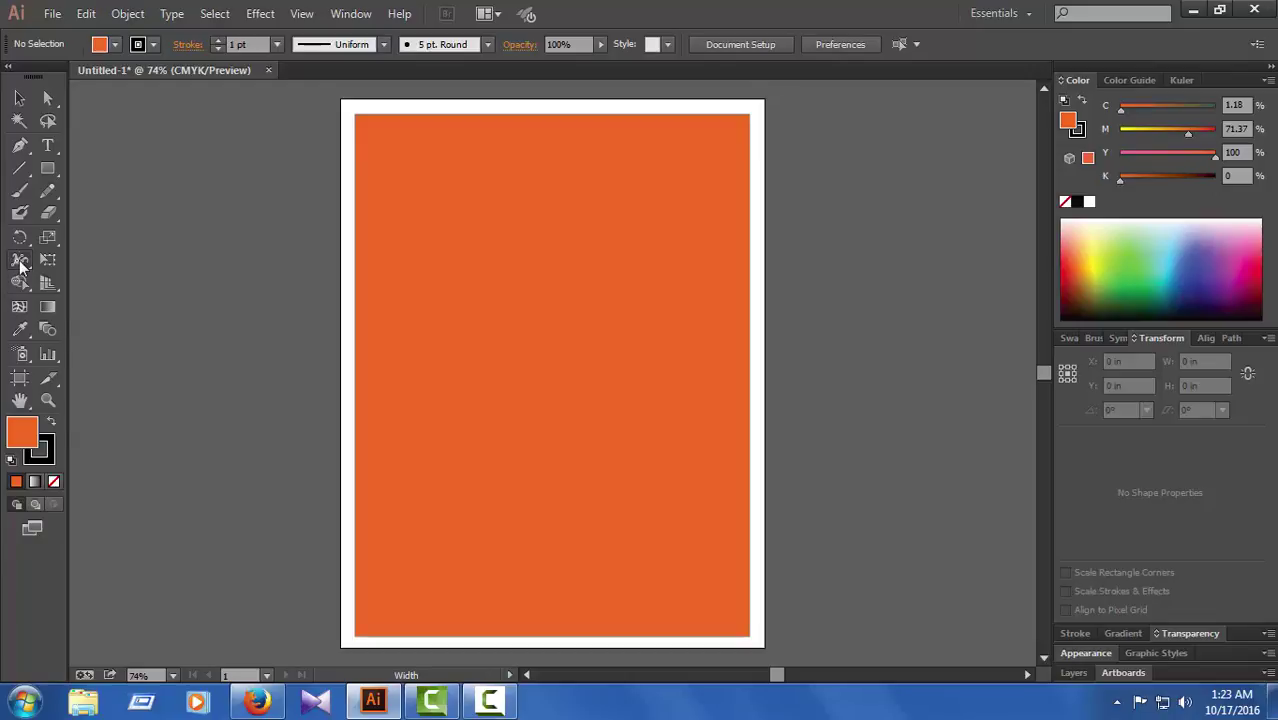
click(20, 262)
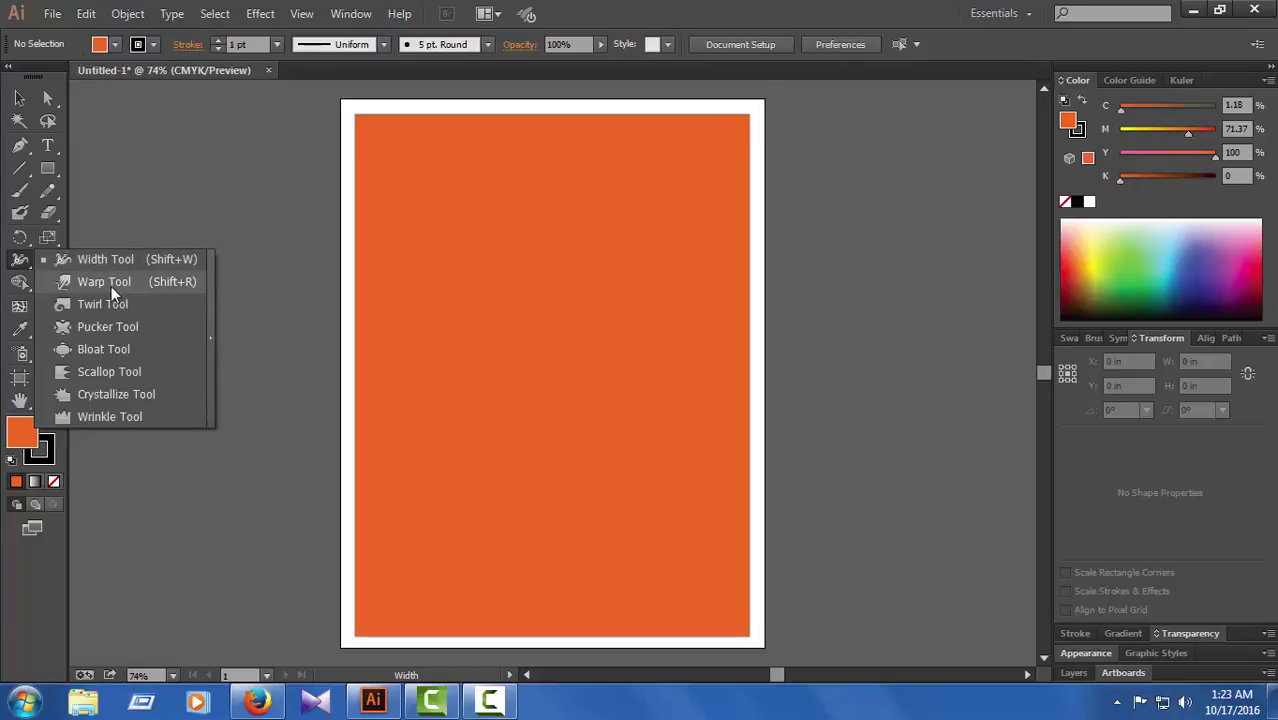
click(104, 282)
drag(356, 624, 430, 565)
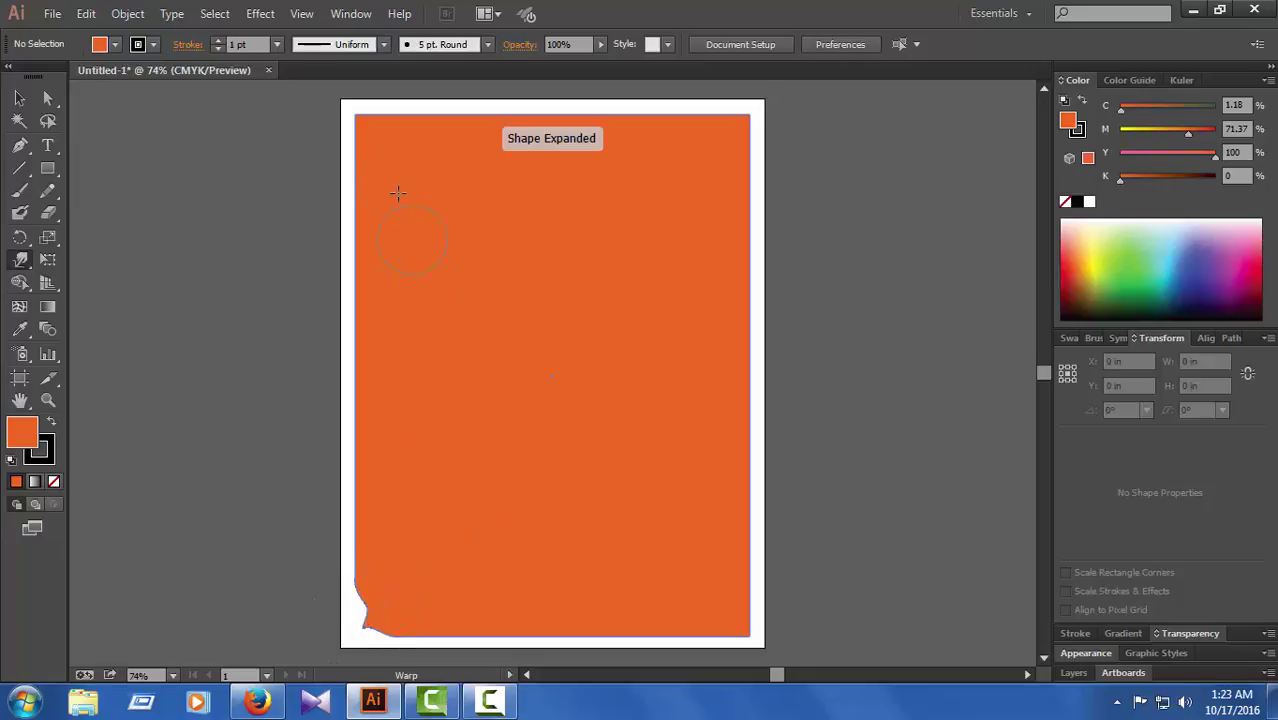
drag(360, 122, 430, 170)
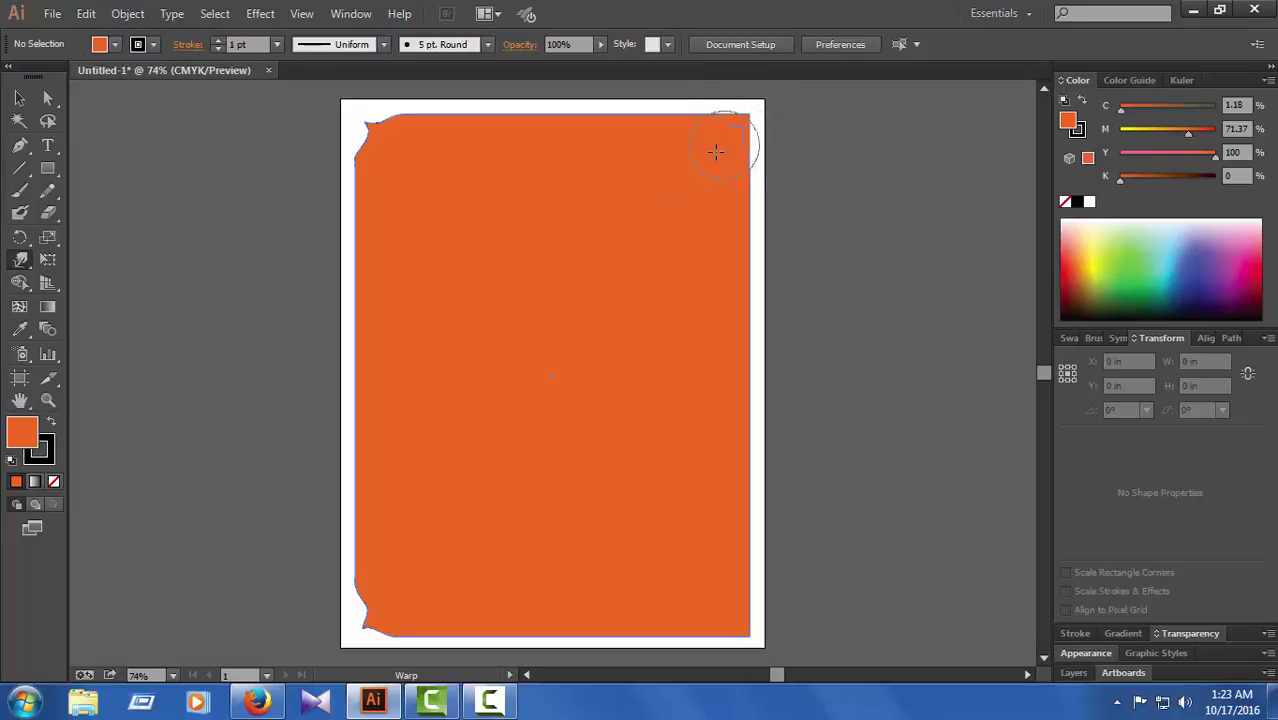
drag(715, 150, 740, 122)
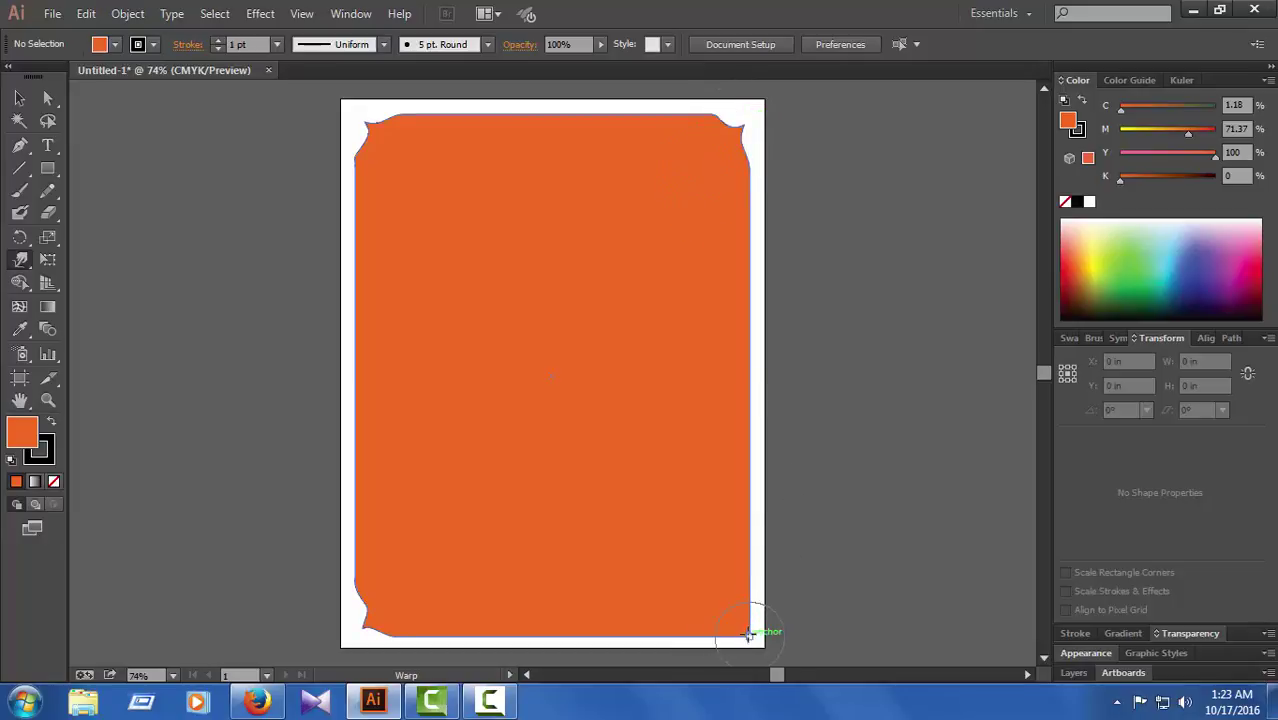
drag(748, 633, 706, 568)
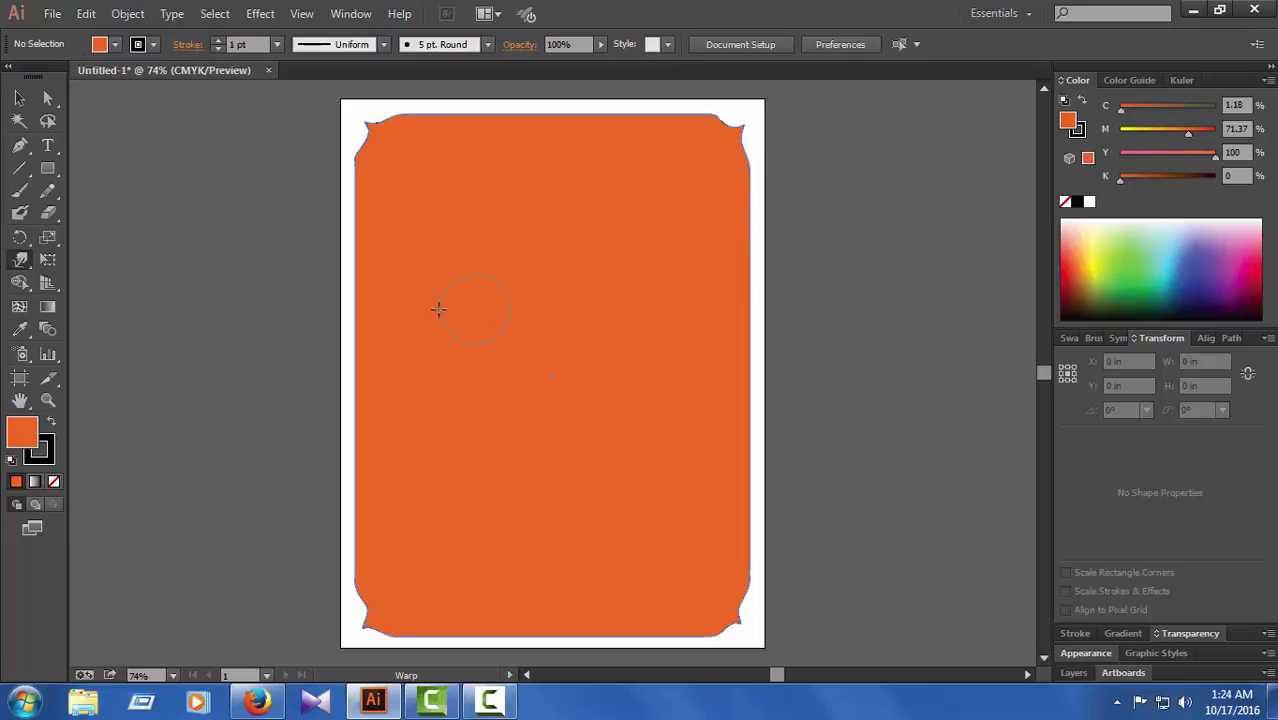
click(20, 260)
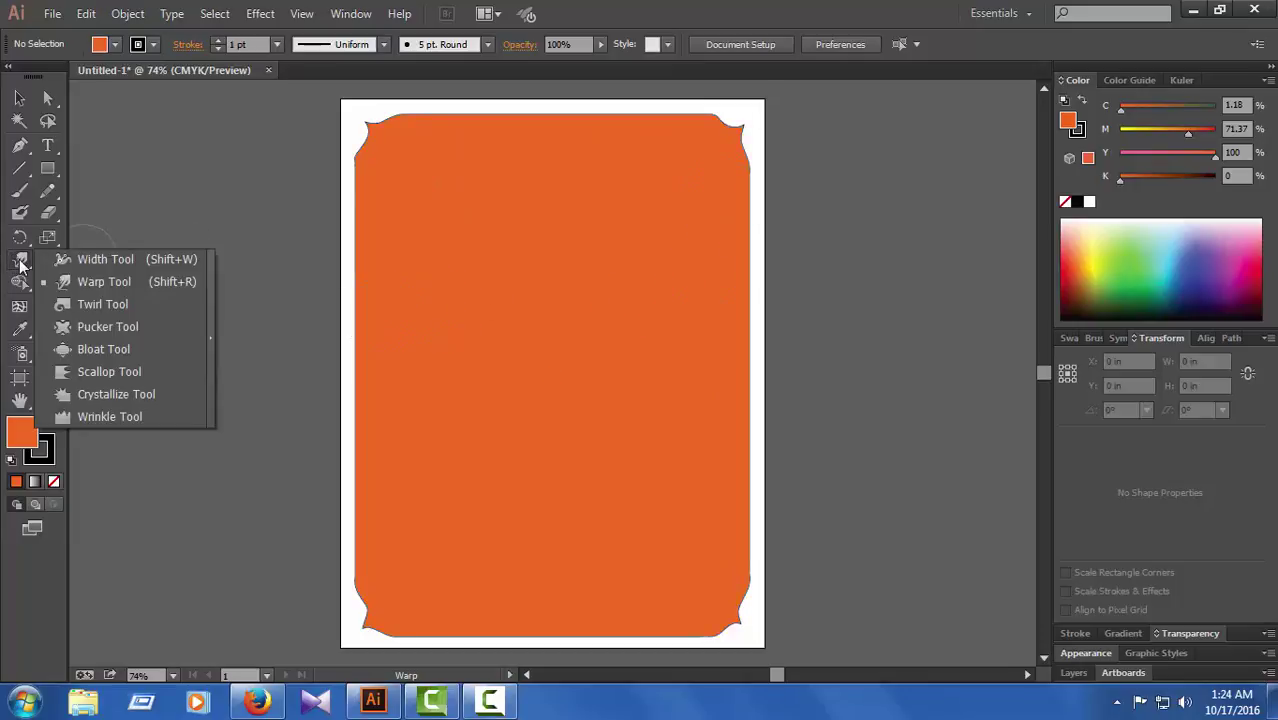
Twirl each corner of the orange shape into a long curl sweeping toward the page centre
click(110, 308)
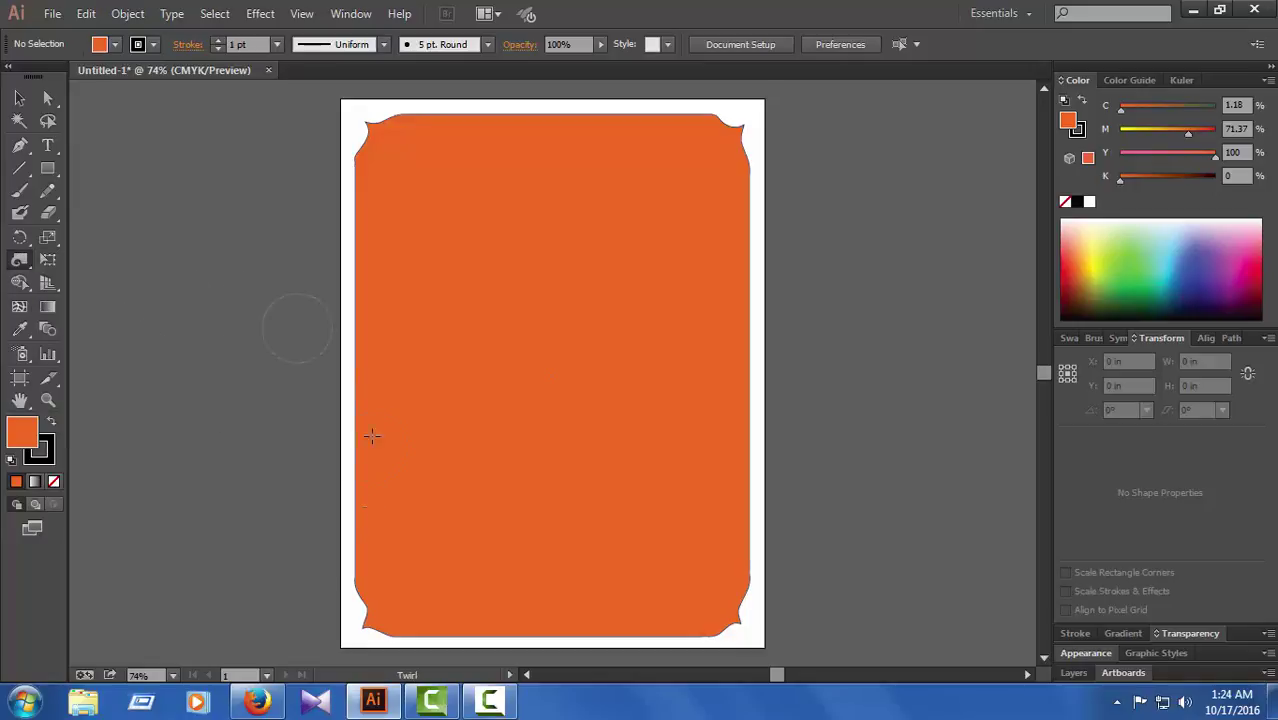
drag(356, 622, 411, 578)
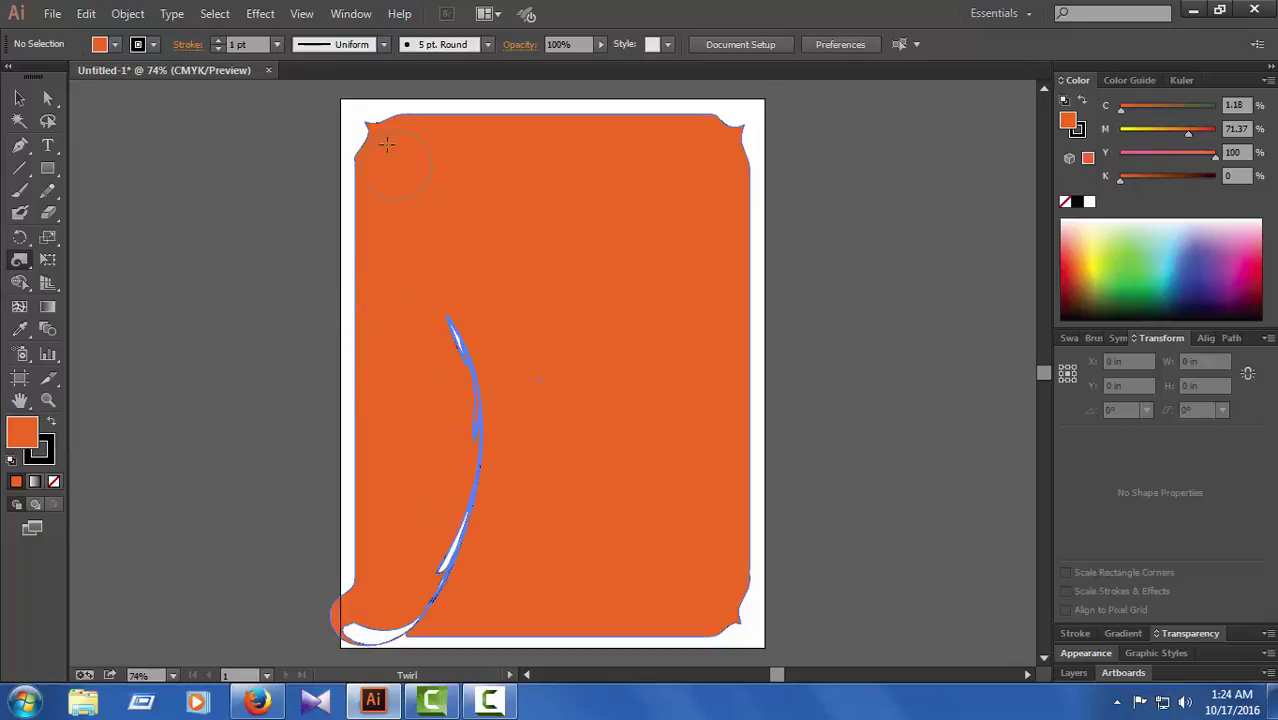
drag(387, 144, 441, 222)
drag(531, 280, 556, 298)
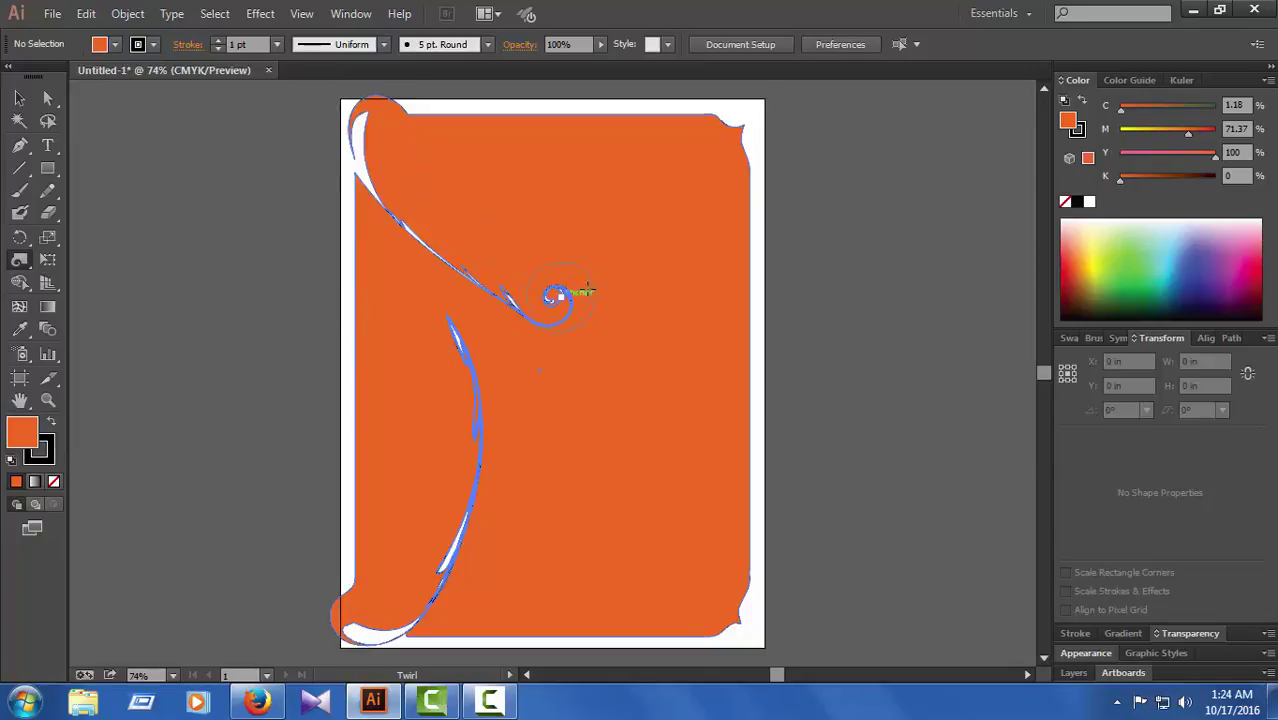
drag(722, 128, 688, 240)
drag(736, 614, 677, 492)
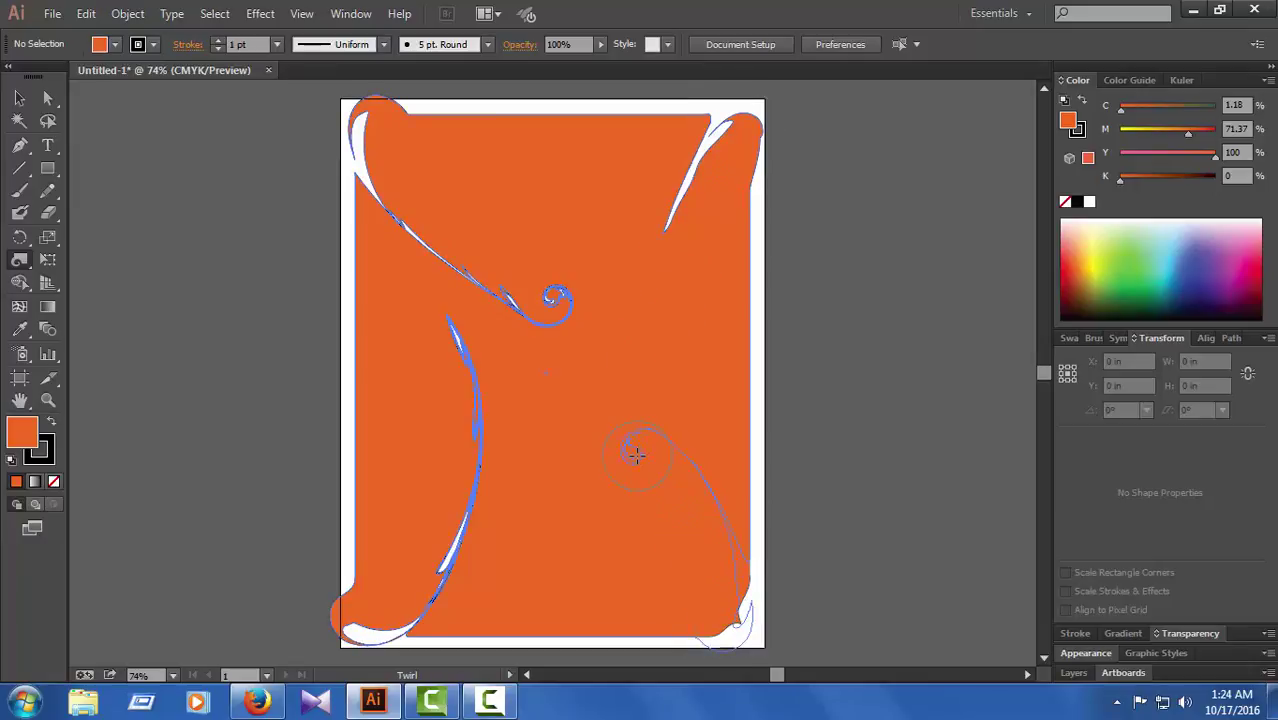
drag(636, 455, 630, 460)
drag(556, 292, 556, 292)
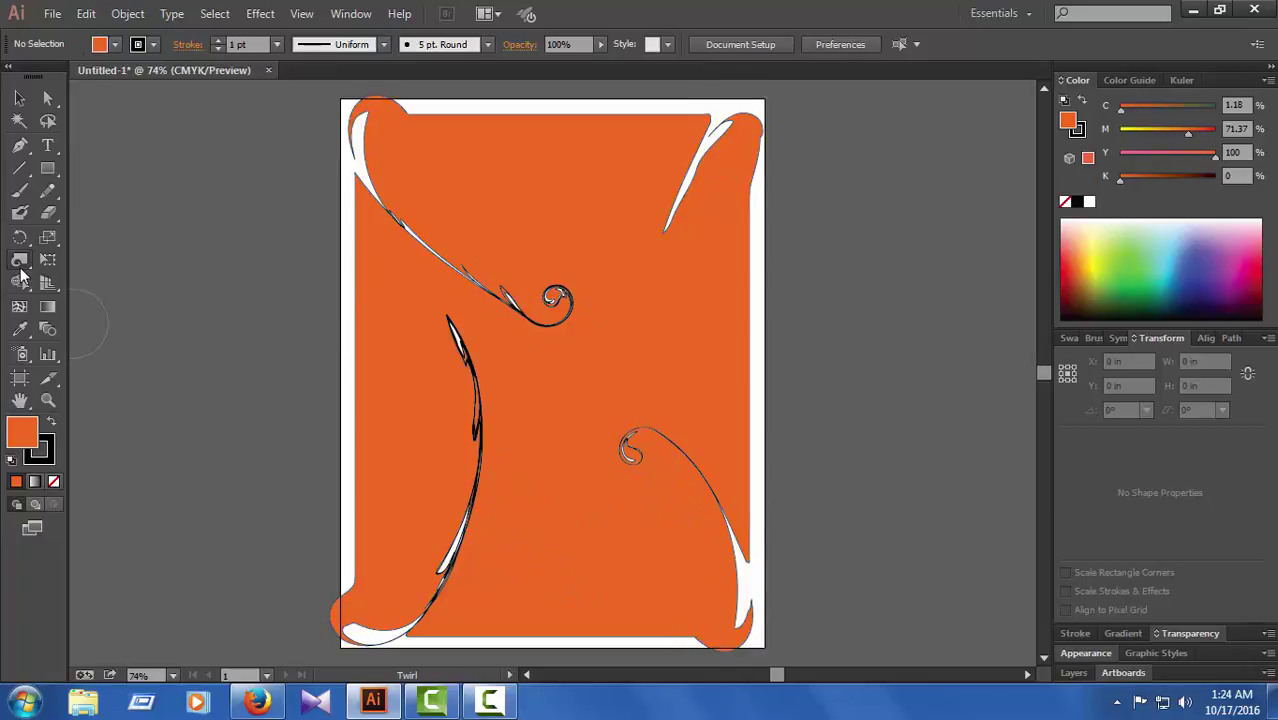
click(20, 260)
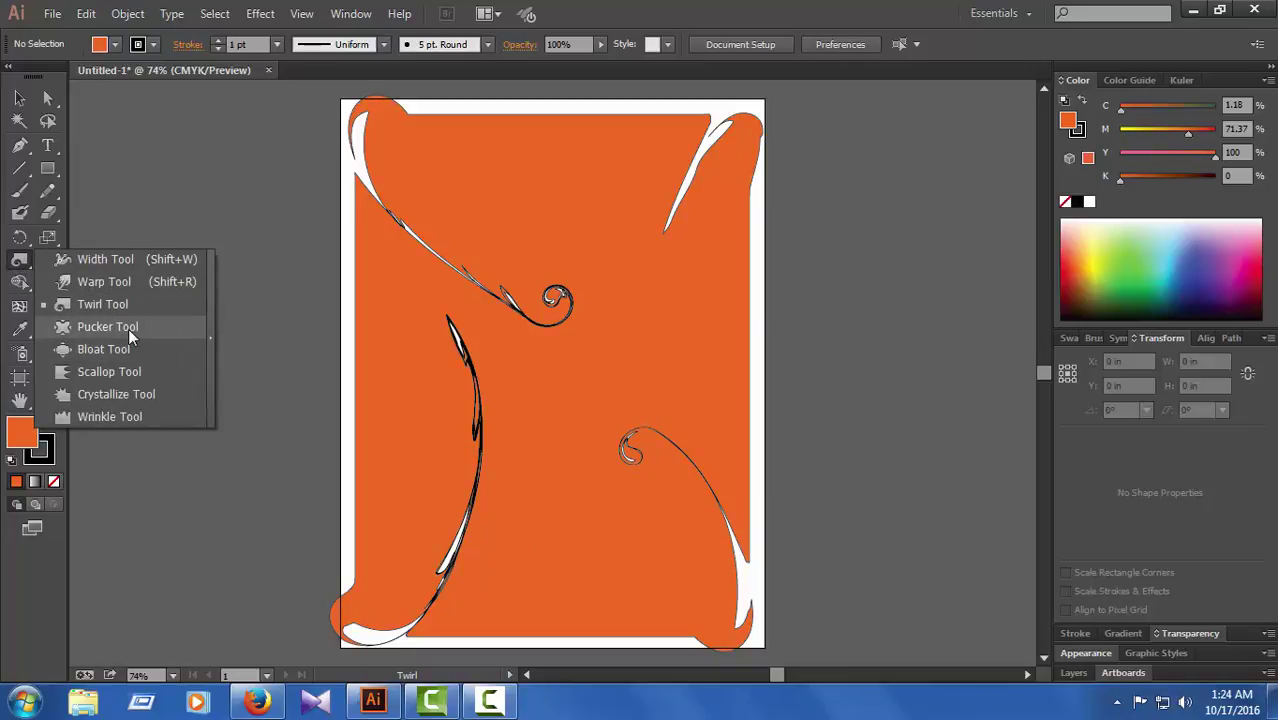
Pucker the orange artwork's left curve, right edge, central swirl and upper curves
click(107, 327)
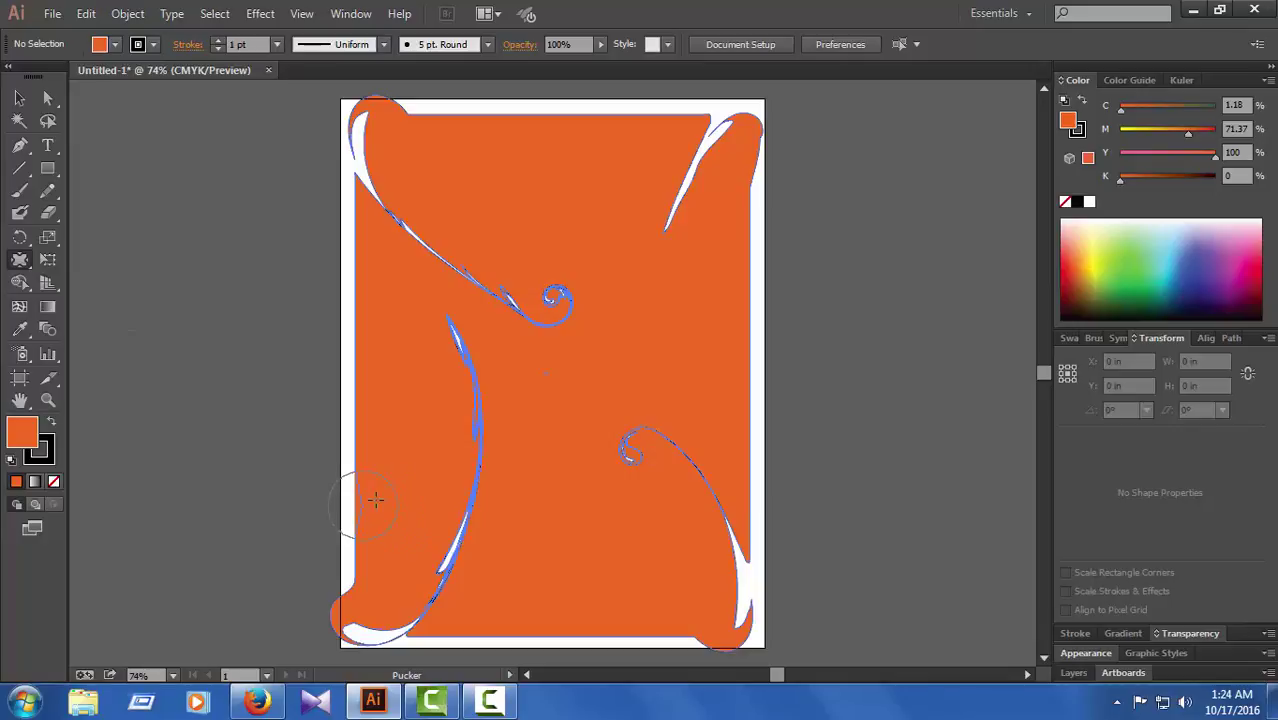
drag(462, 437, 475, 340)
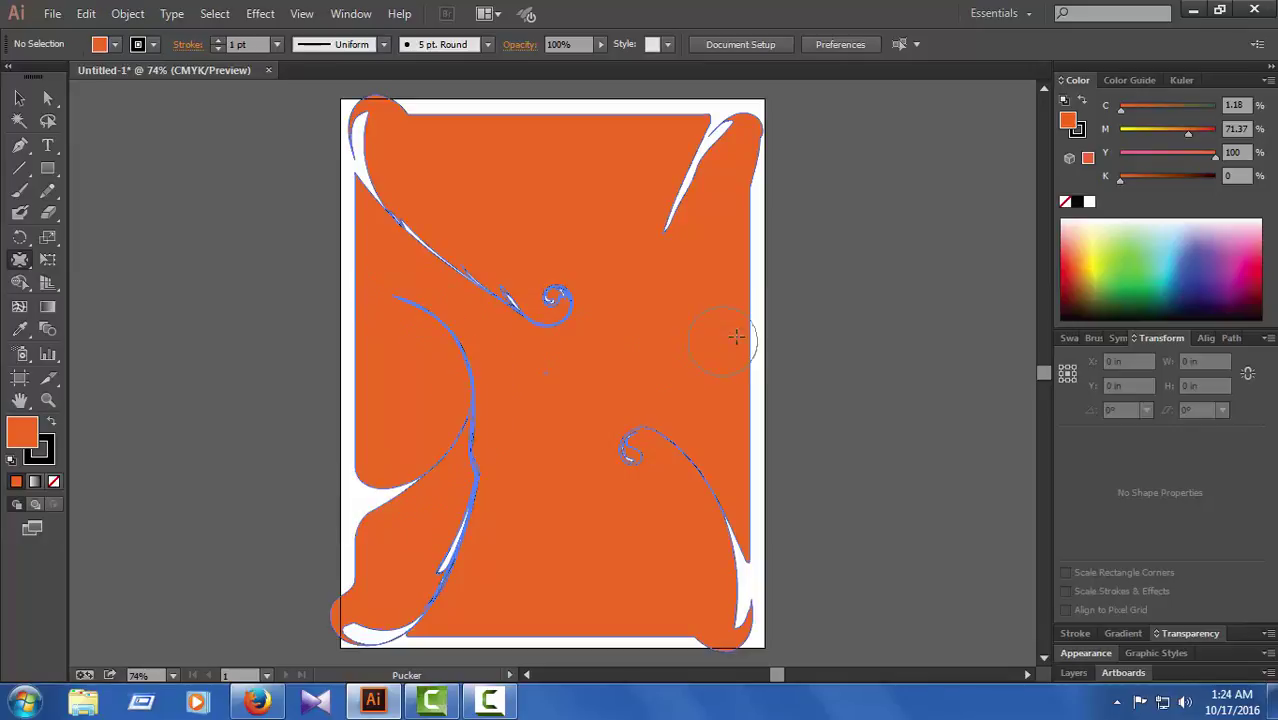
drag(741, 336, 679, 328)
drag(561, 594, 561, 594)
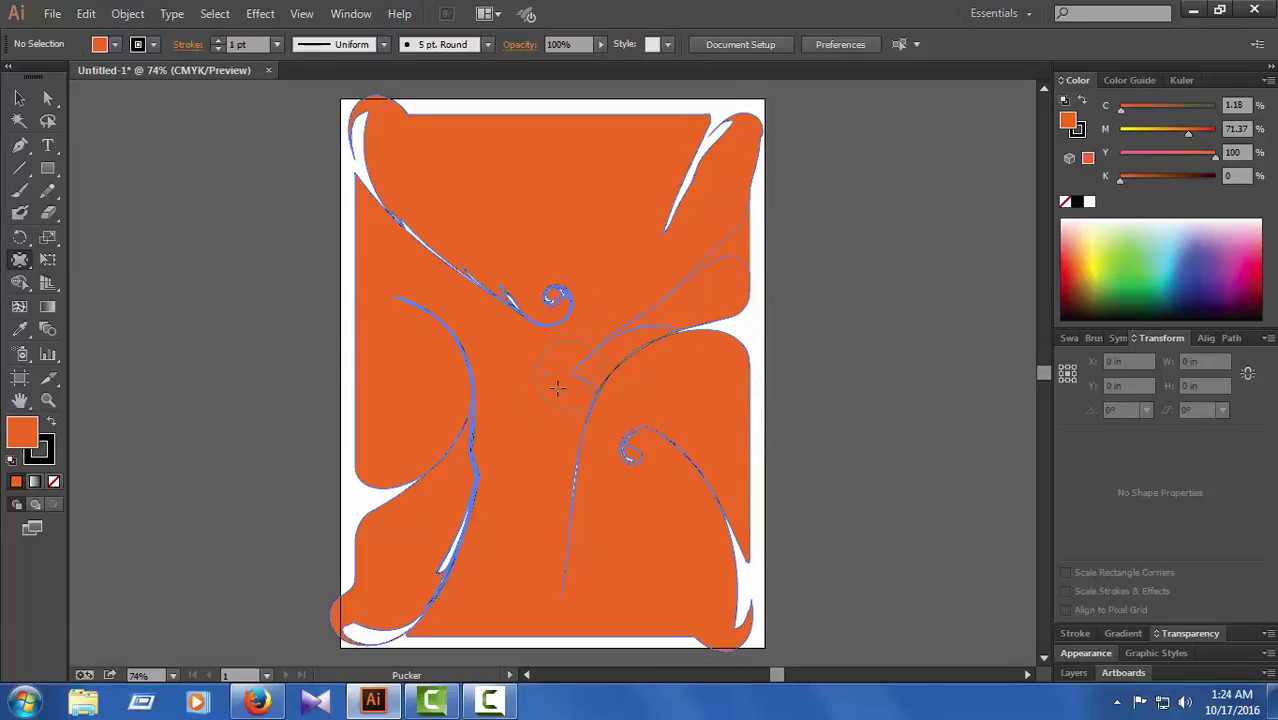
drag(503, 578, 512, 572)
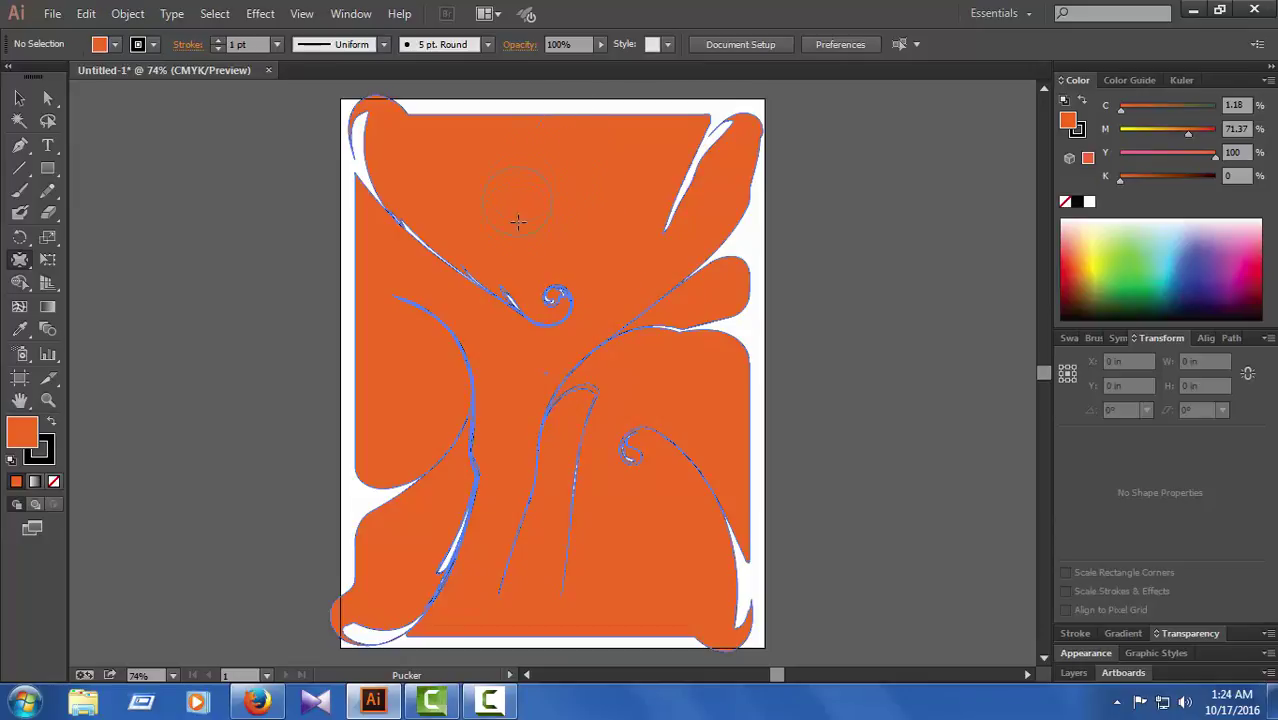
click(625, 290)
drag(658, 262, 686, 241)
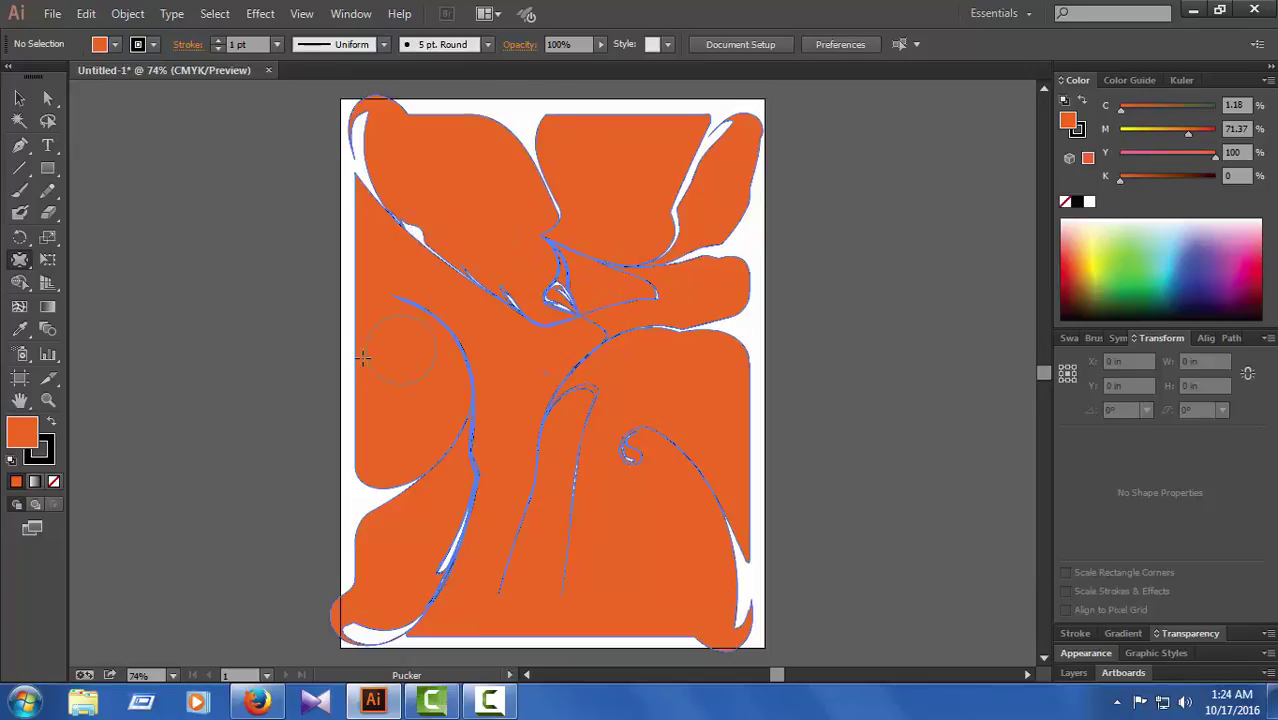
drag(436, 210, 346, 330)
mouse_move(22, 263)
mouse_down()
mouse_move(82, 390)
mouse_move(110, 350)
mouse_up()
Bloat the middle, right-edge and lower-middle orange shapes, then close the document
drag(390, 375, 545, 373)
drag(725, 374, 565, 467)
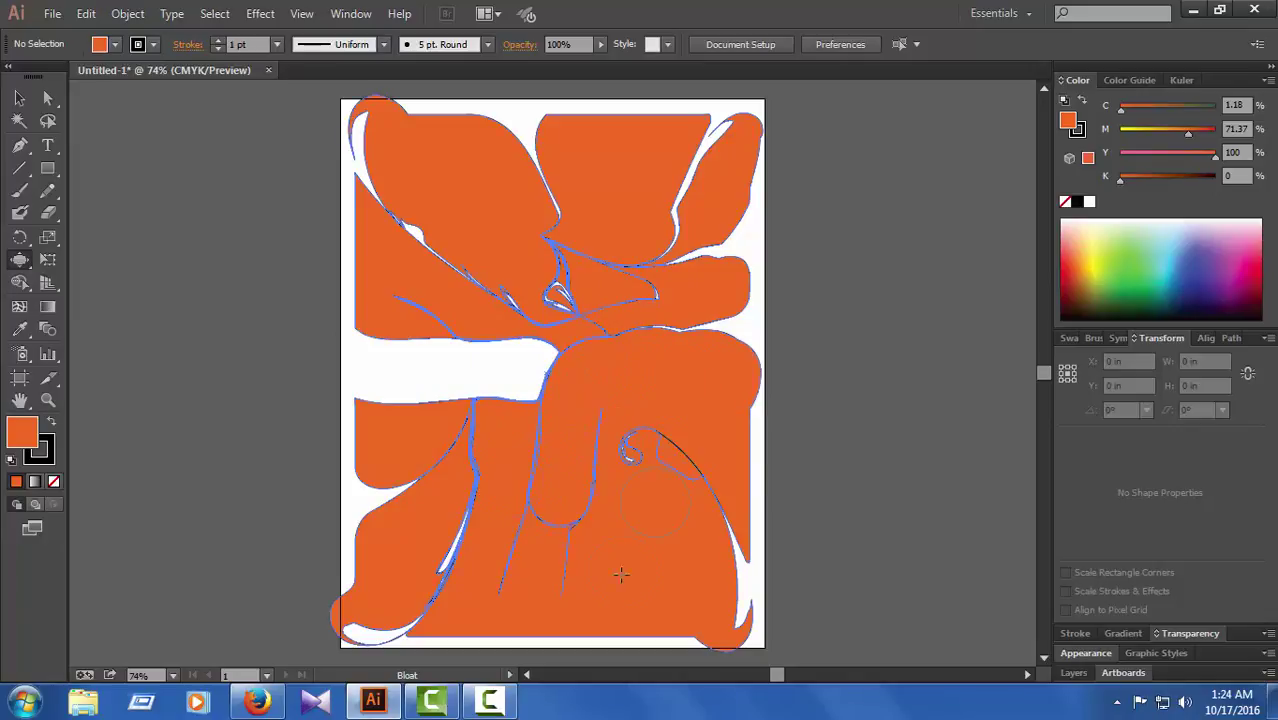
drag(621, 574, 648, 400)
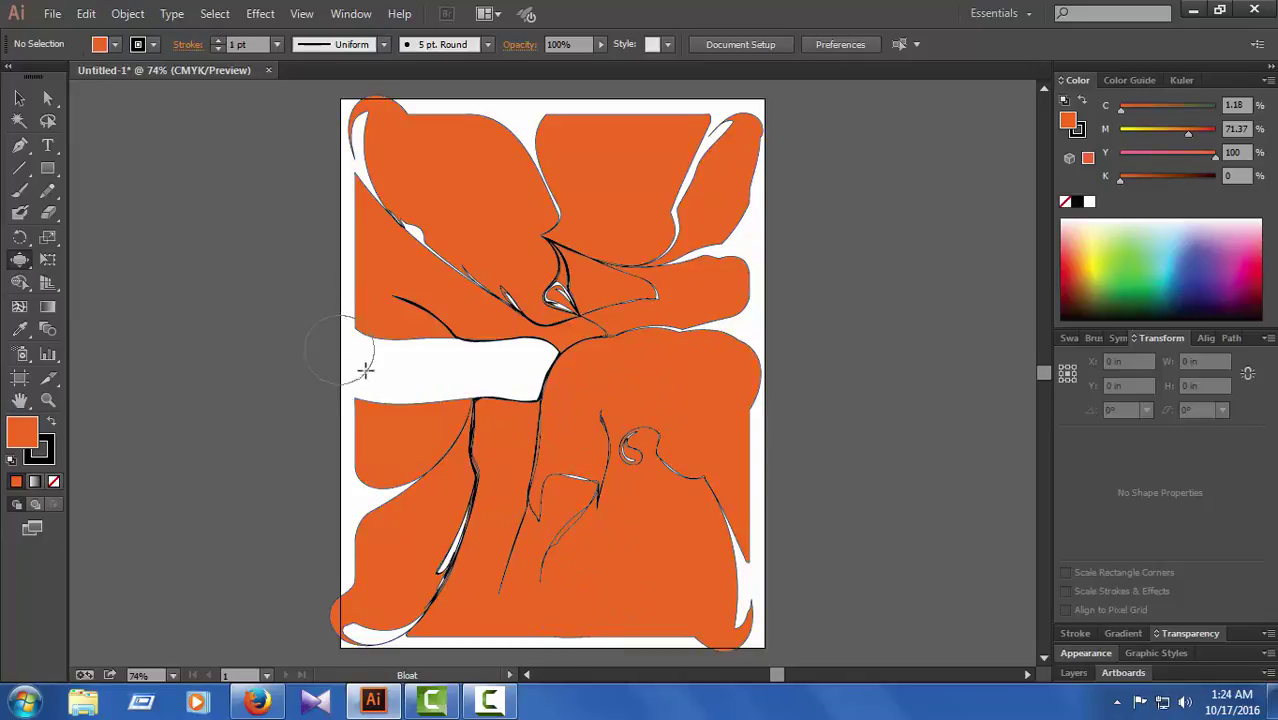
key(a)
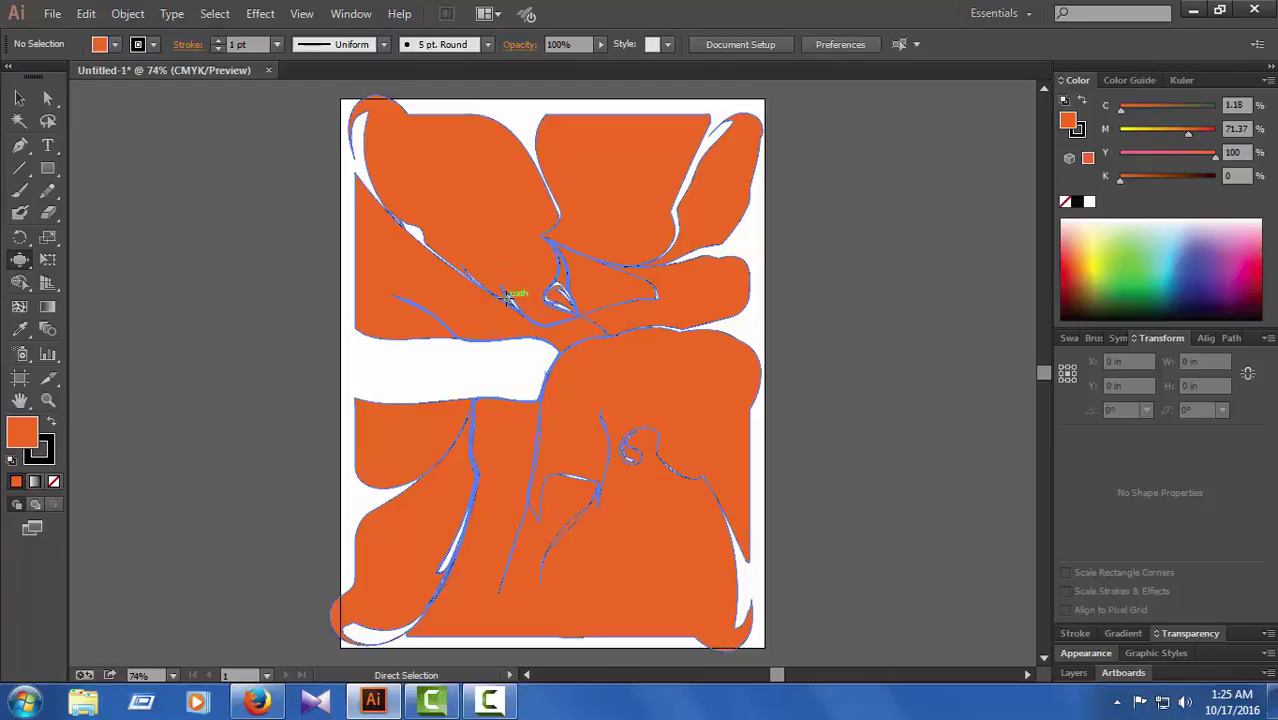
key(ctrl)
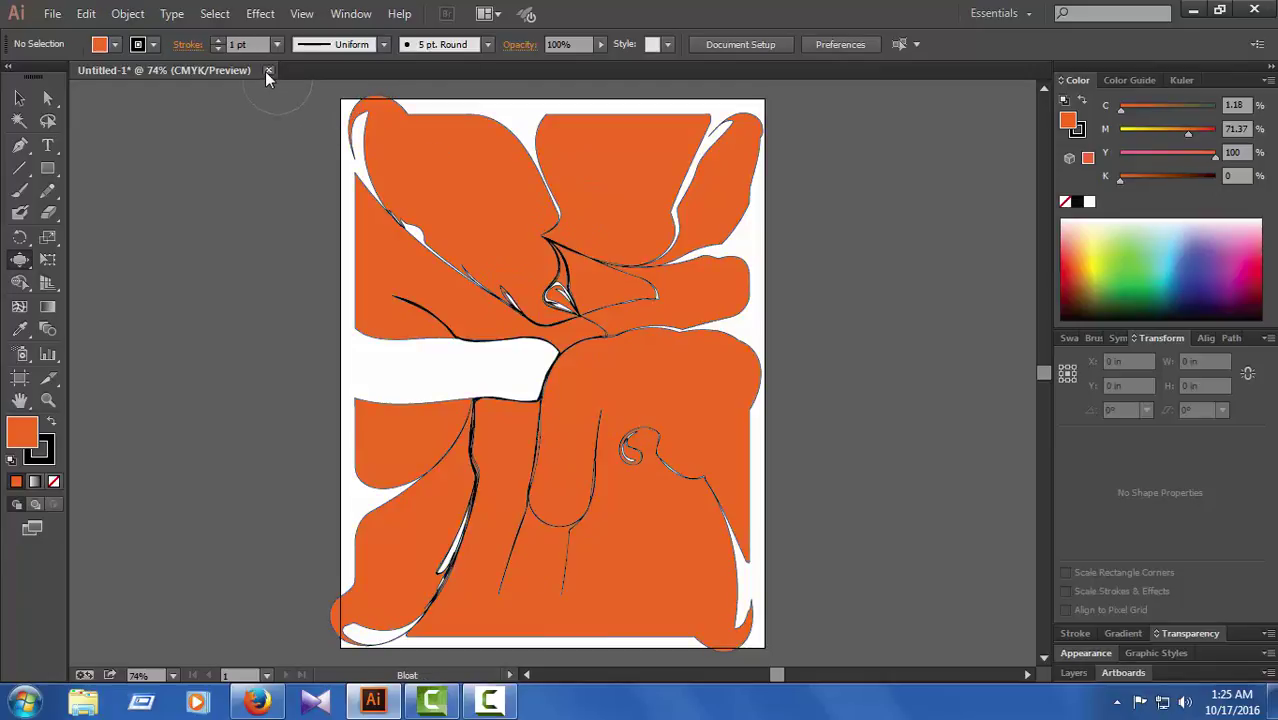
click(268, 70)
Discard the unsaved document and create a new Letter 8.5 × 11 in CMYK document, Untitled-2
click(734, 374)
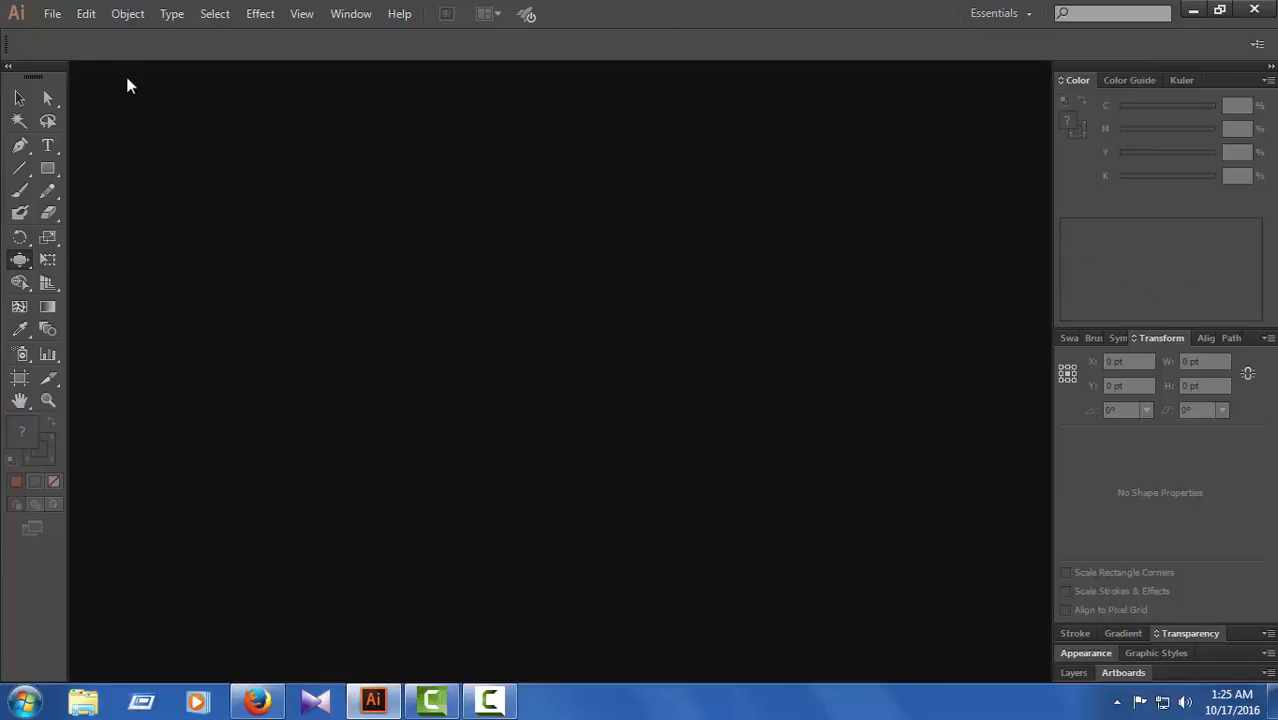
click(52, 14)
click(98, 36)
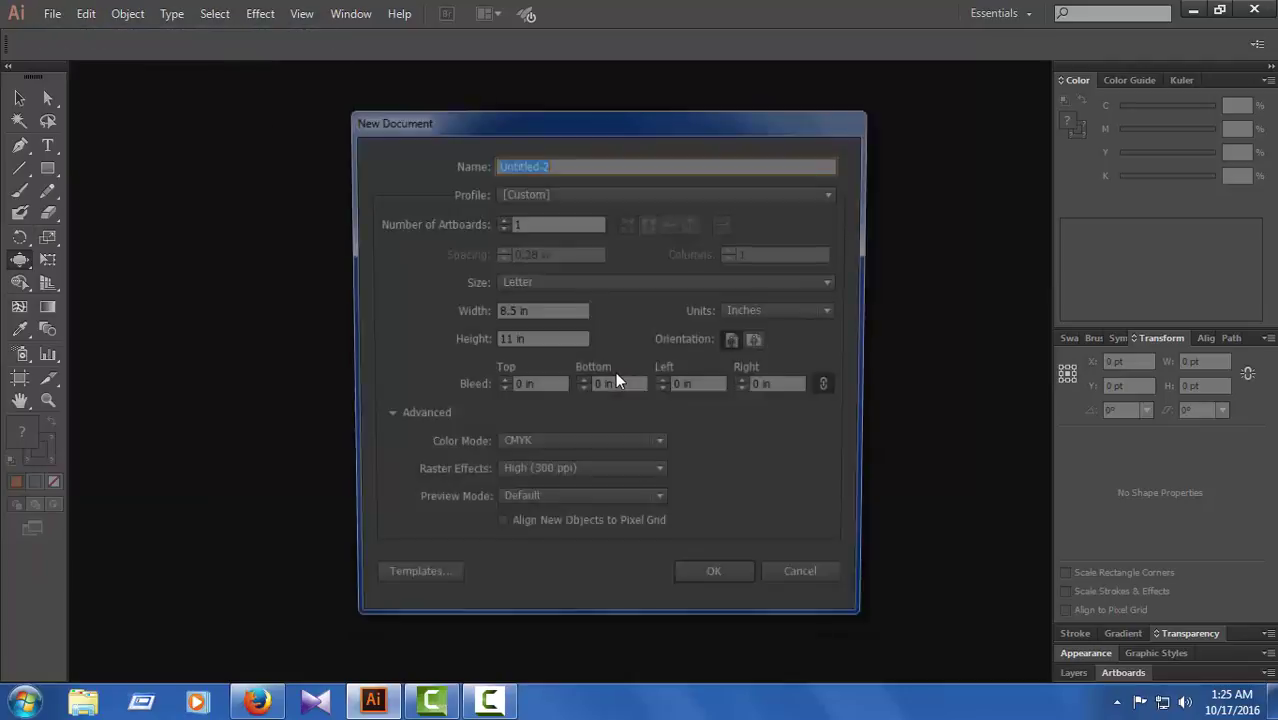
click(698, 590)
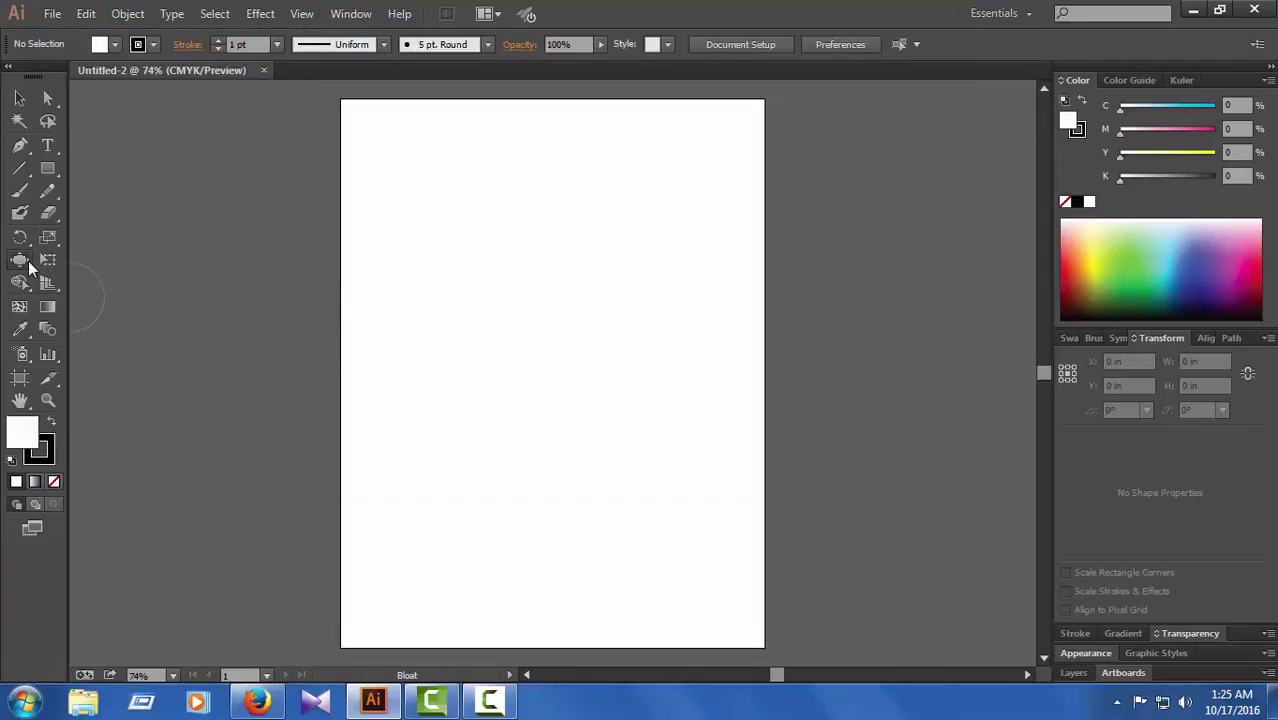
drag(20, 260, 104, 383)
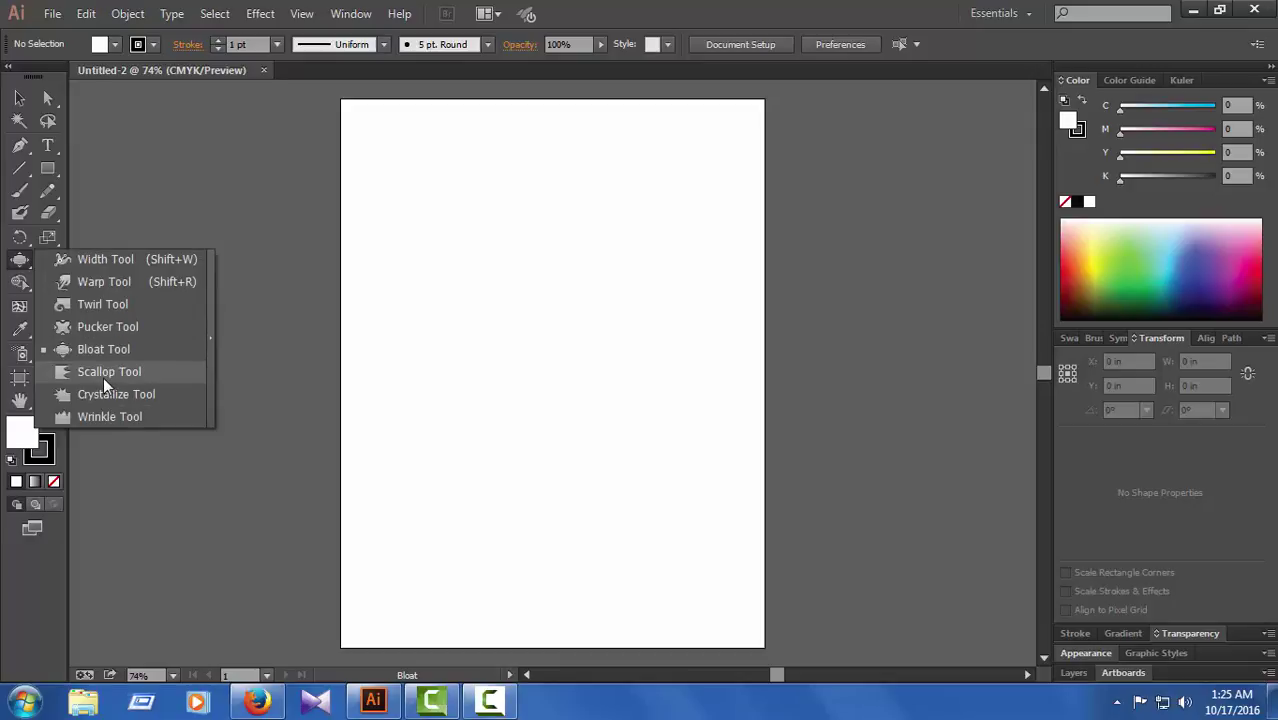
Draw a 7.9955 × 10.473 in light-blue rectangle covering the artboard and deselect it
click(47, 168)
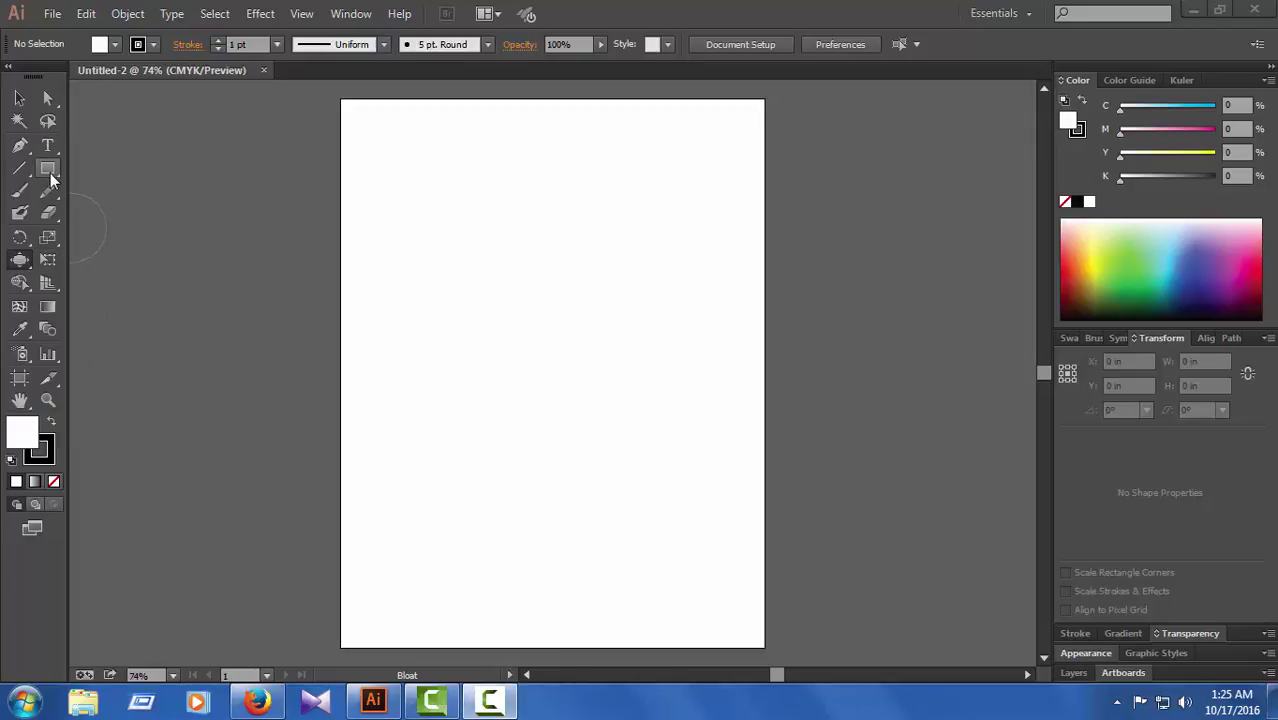
mouse_move(351, 111)
mouse_down()
mouse_move(621, 568)
mouse_move(750, 634)
mouse_up()
click(1175, 262)
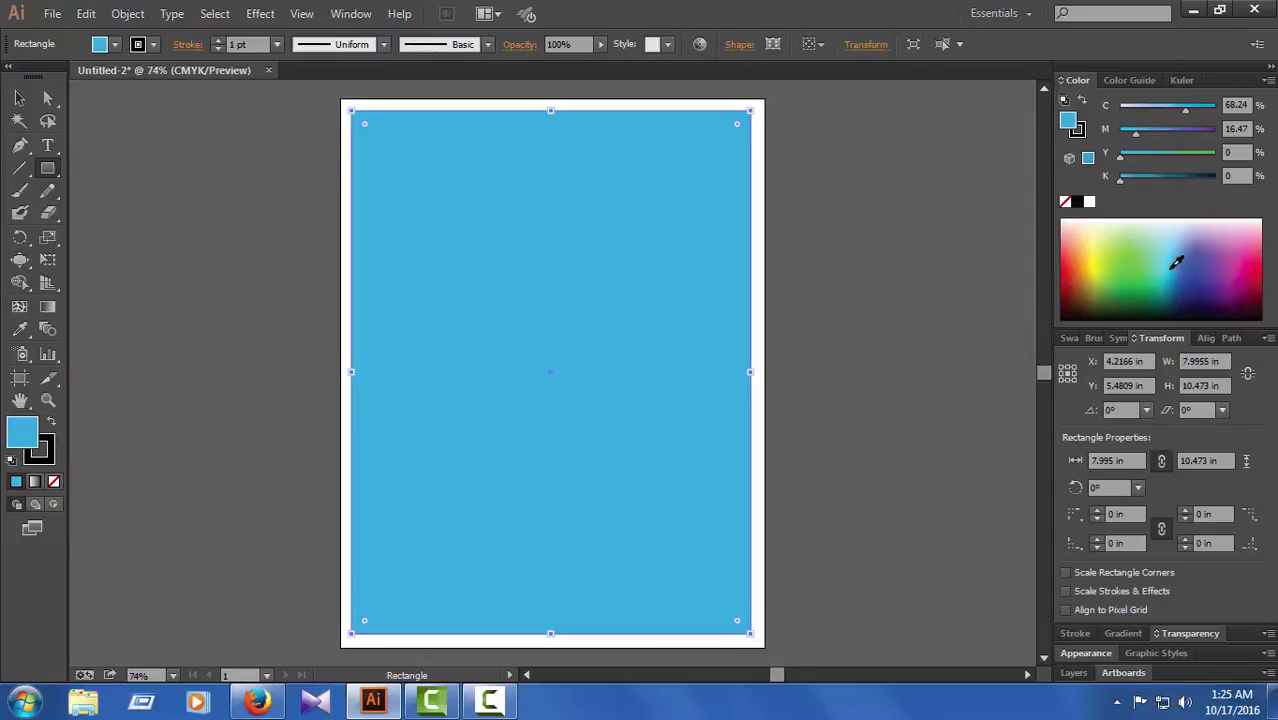
click(48, 97)
click(77, 343)
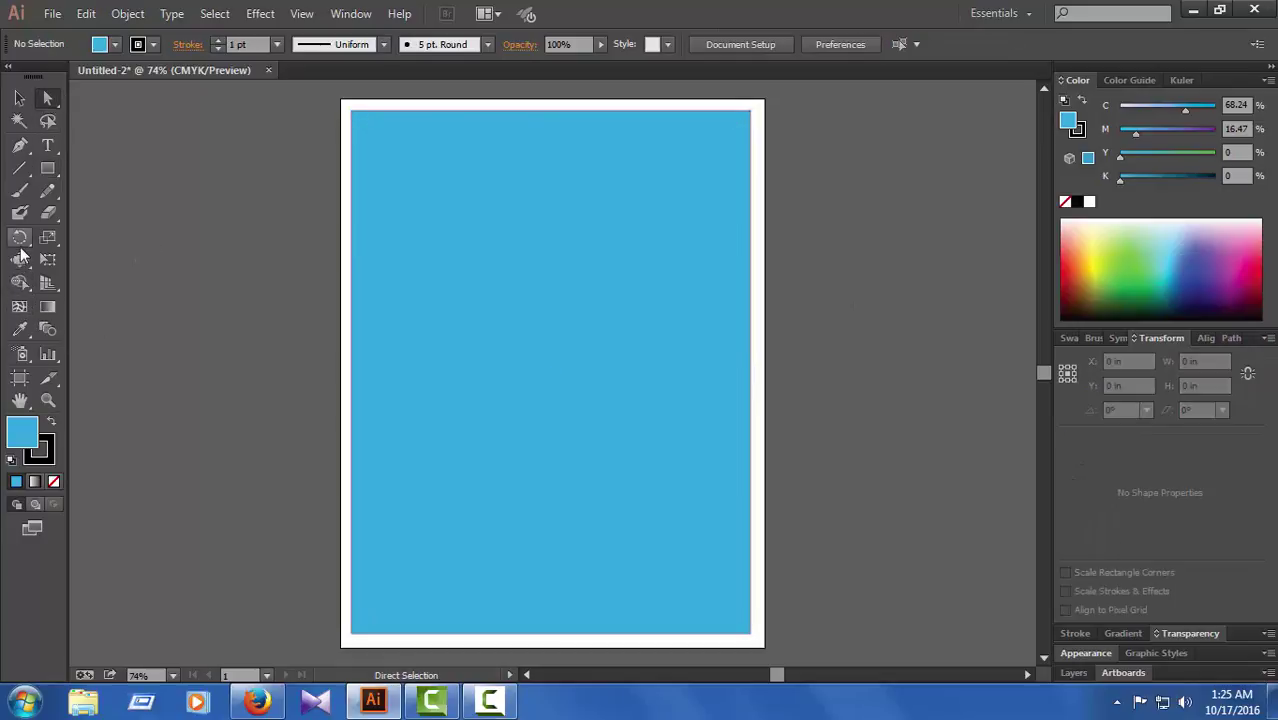
click(21, 283)
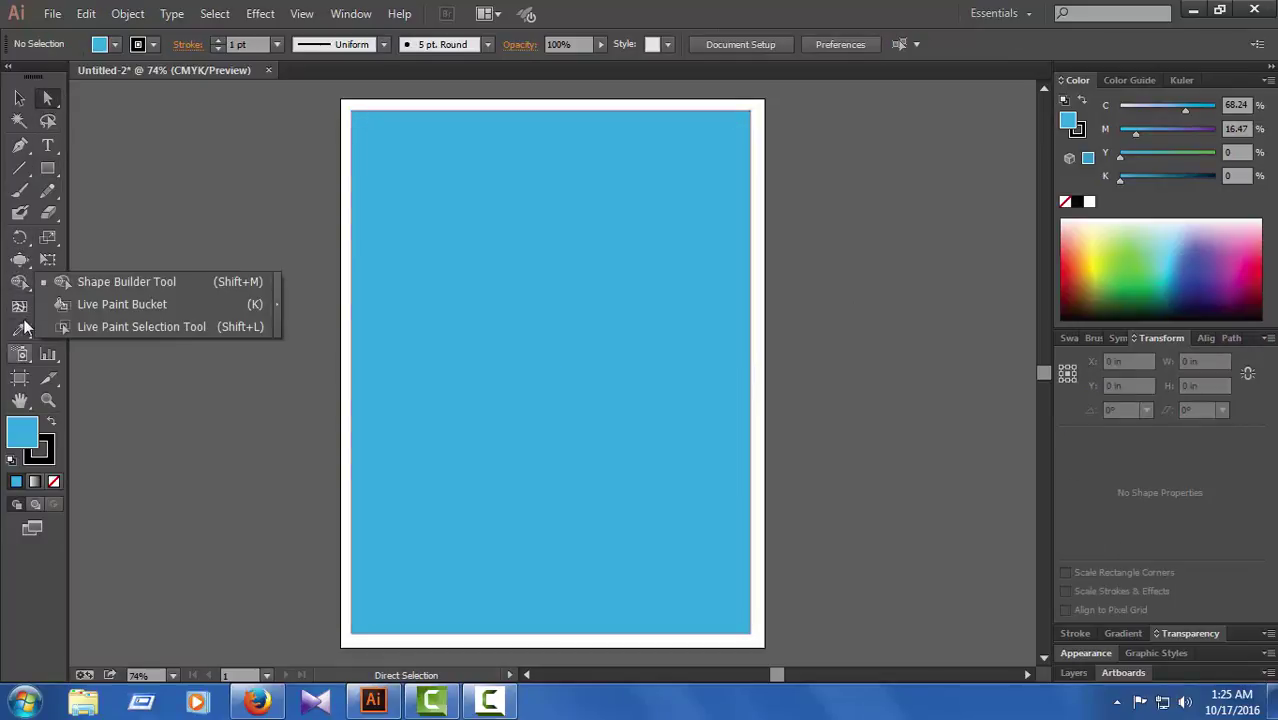
drag(21, 283, 24, 298)
click(21, 261)
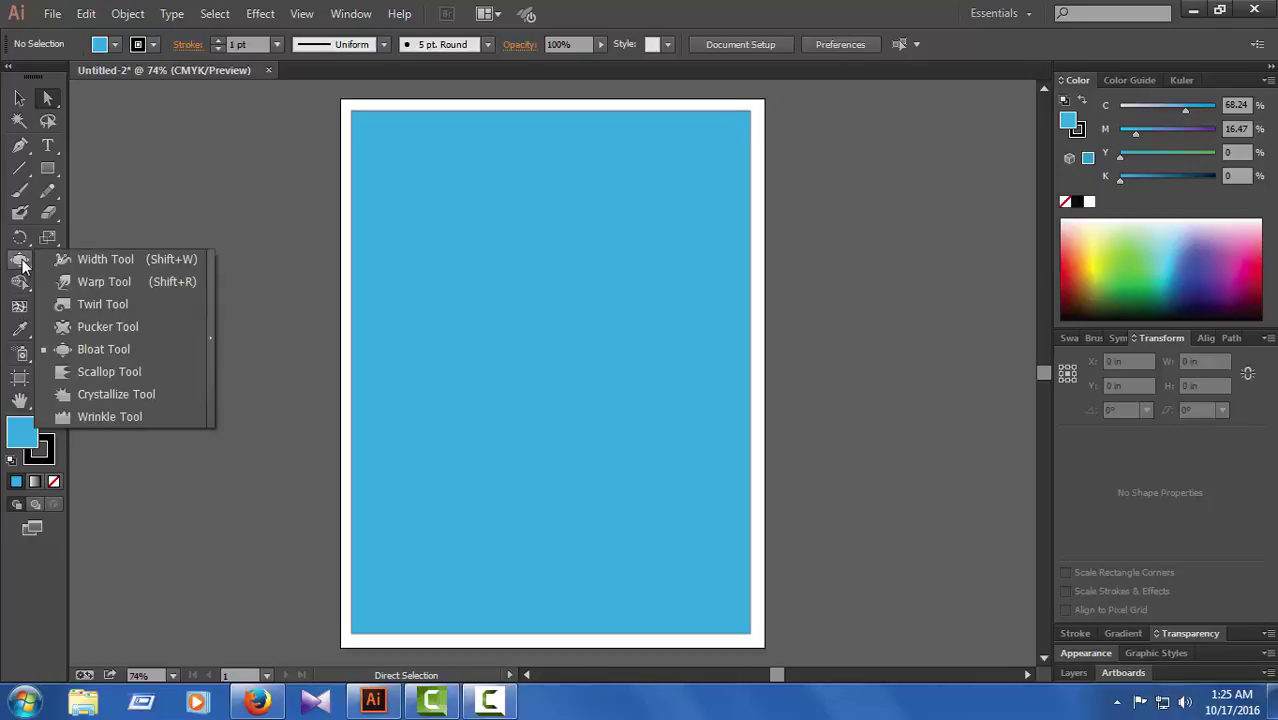
click(111, 374)
drag(340, 600, 406, 547)
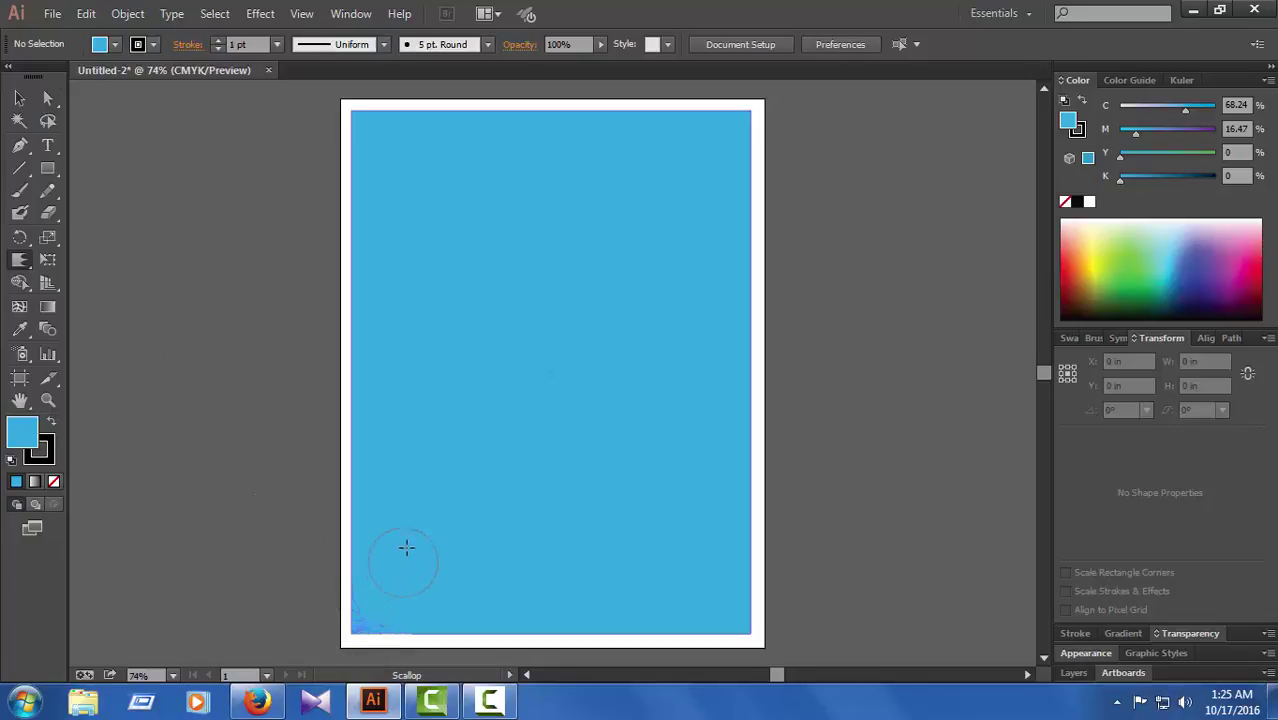
drag(345, 118, 388, 150)
drag(730, 122, 712, 140)
drag(736, 611, 690, 560)
drag(339, 350, 365, 349)
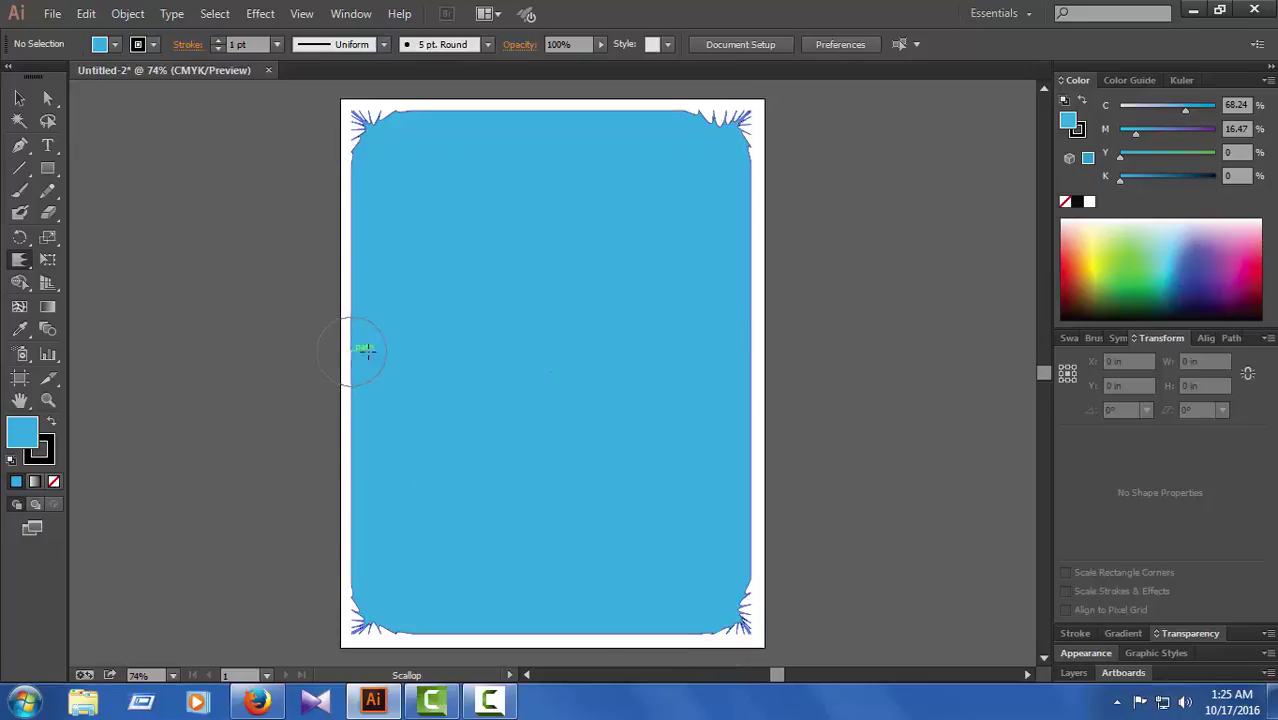
drag(755, 348, 651, 353)
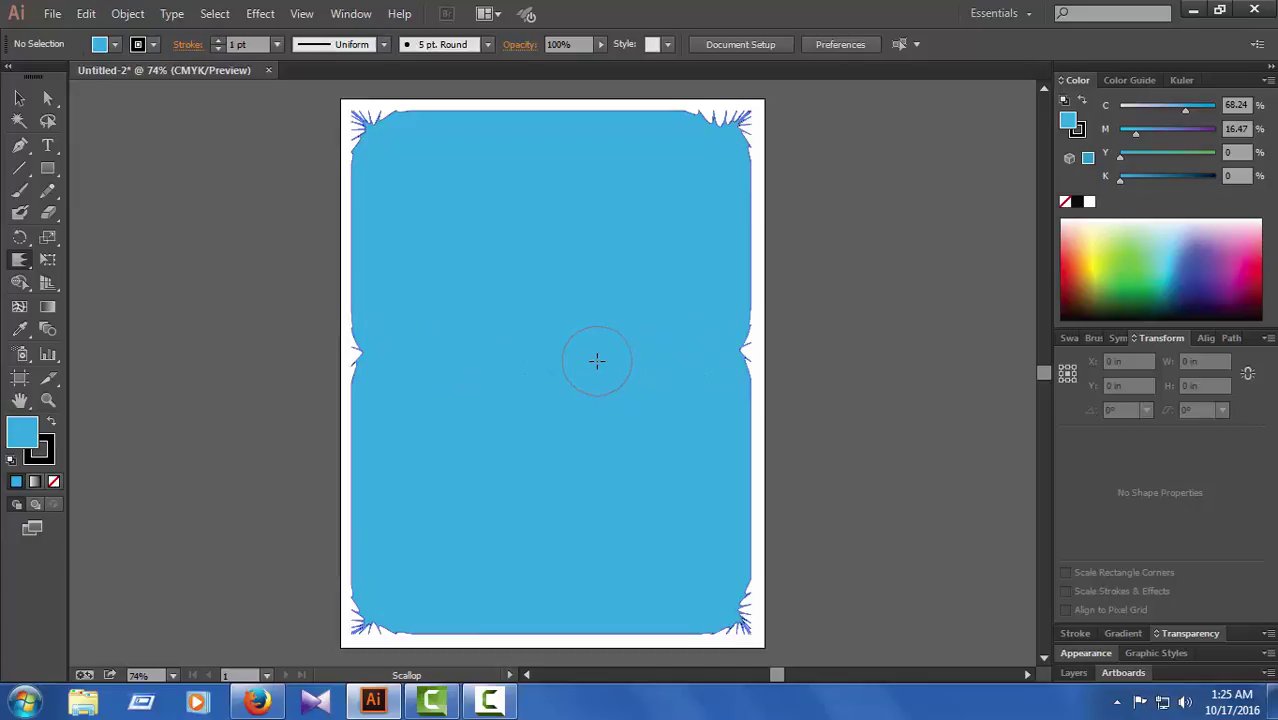
key(ctrl)
key(ctrl+z)
key(ctrl+z)
key(ctrl+z)
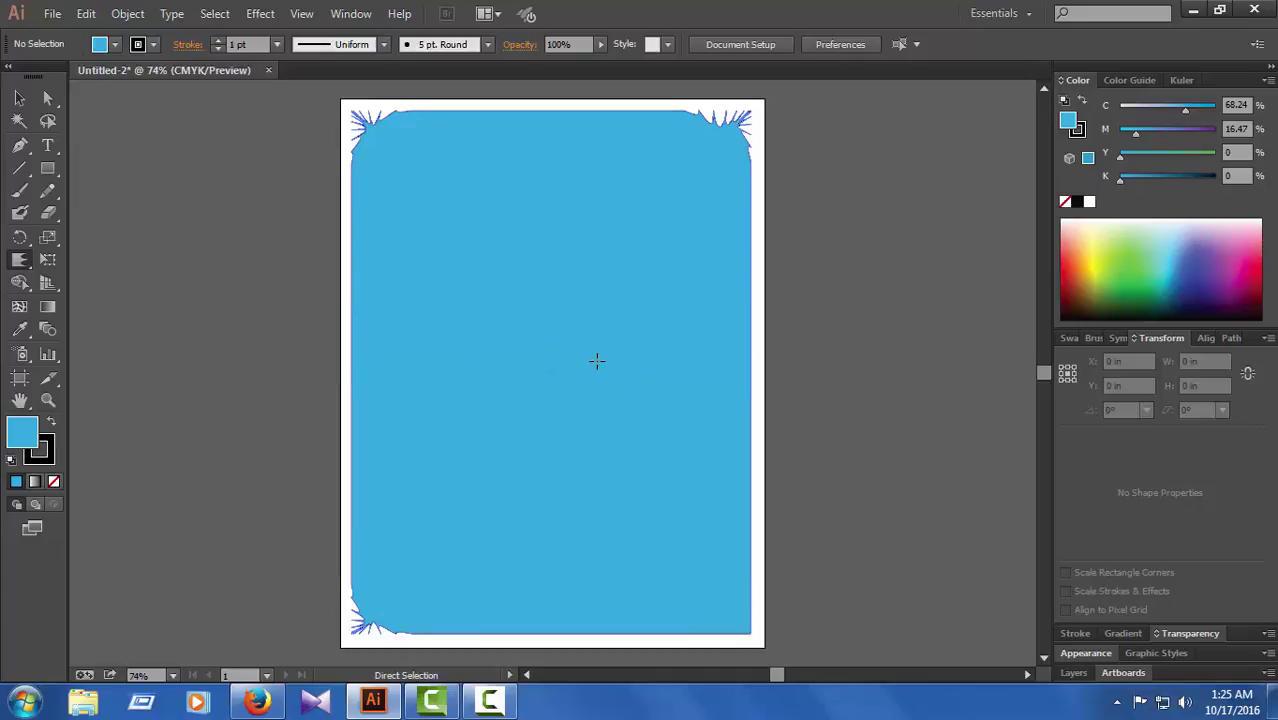
key(ctrl+z)
key(ctrl+z)
key(ctrl+z)
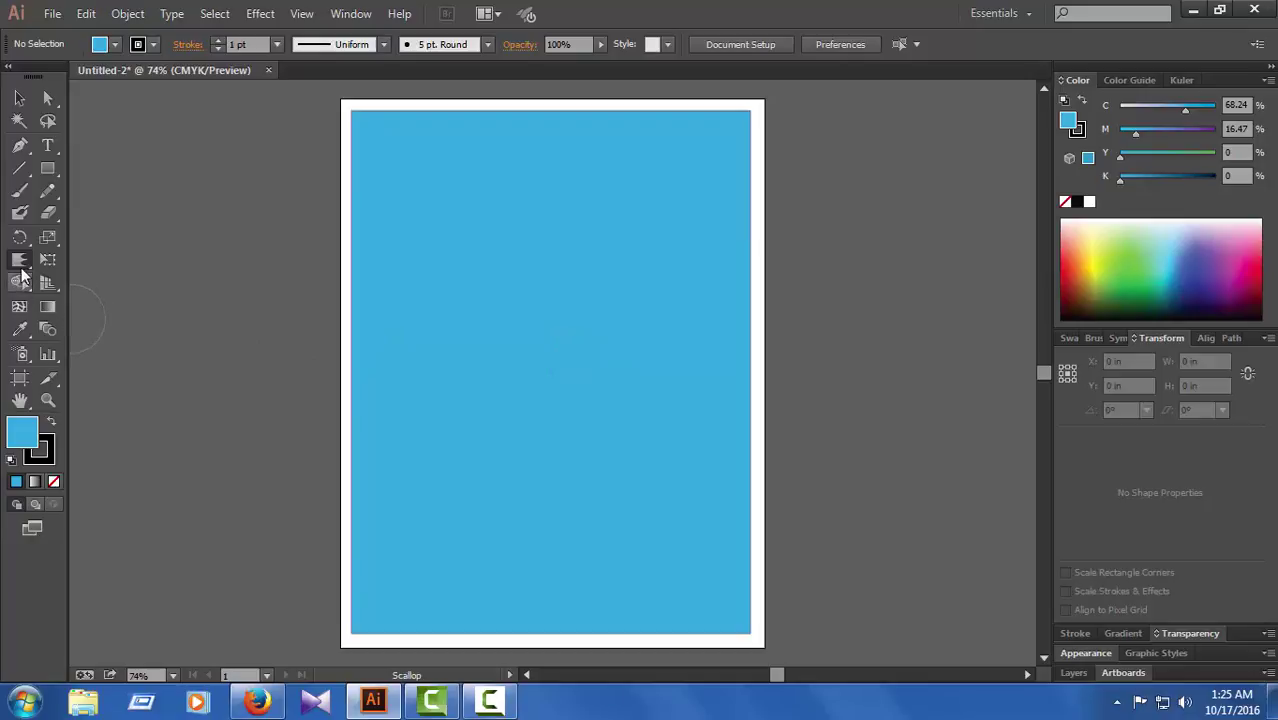
click(19, 259)
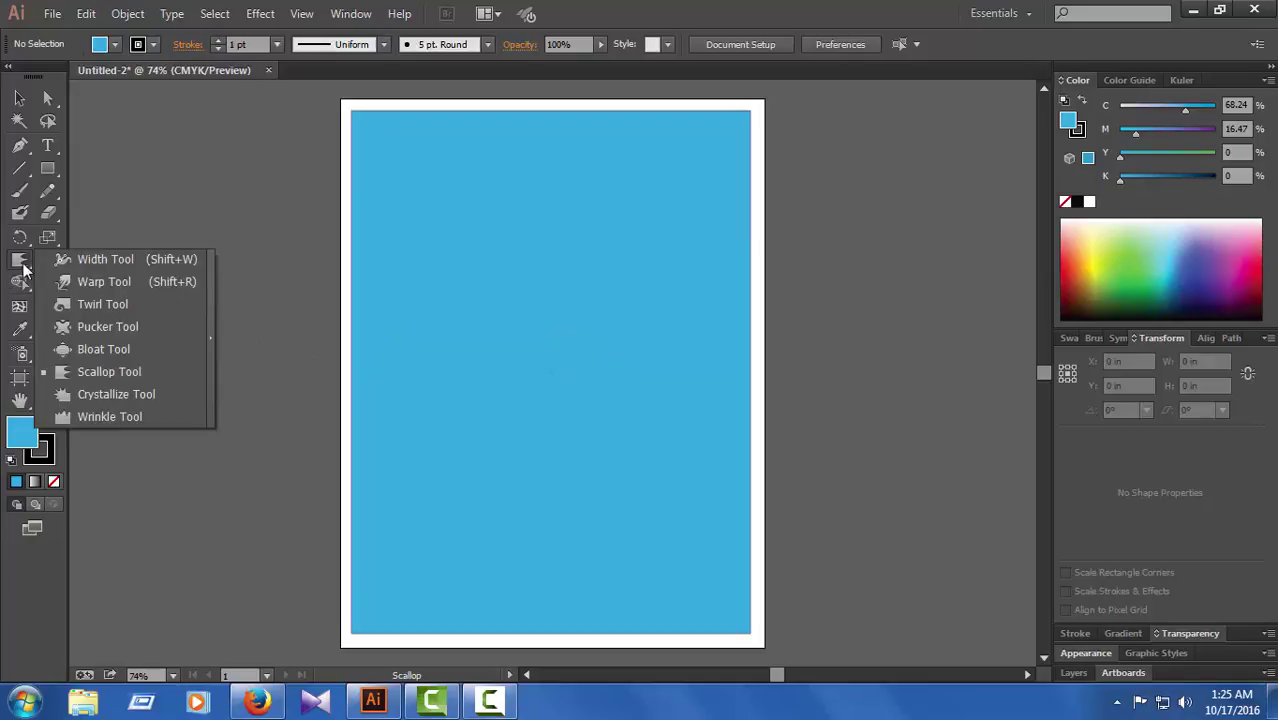
Crystallize the blue rectangle's bottom-left, top-left and top-right corners and its left and right edges
click(120, 400)
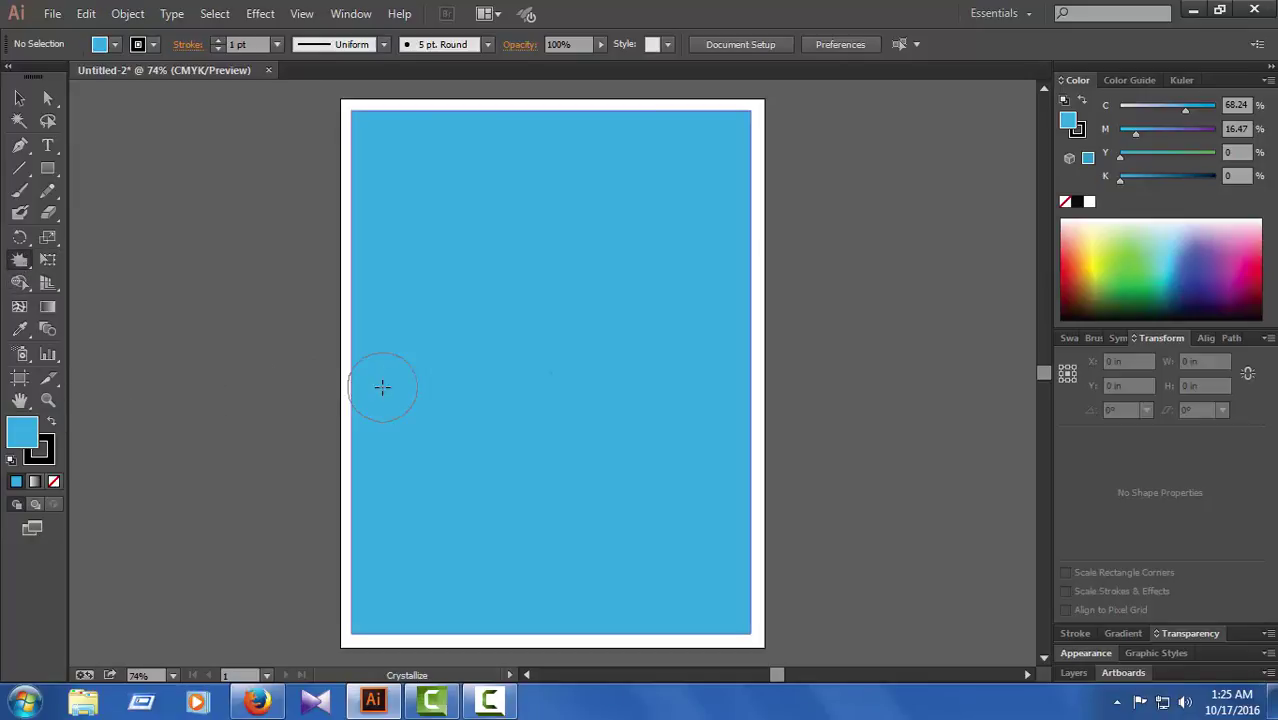
drag(347, 636, 396, 580)
click(350, 115)
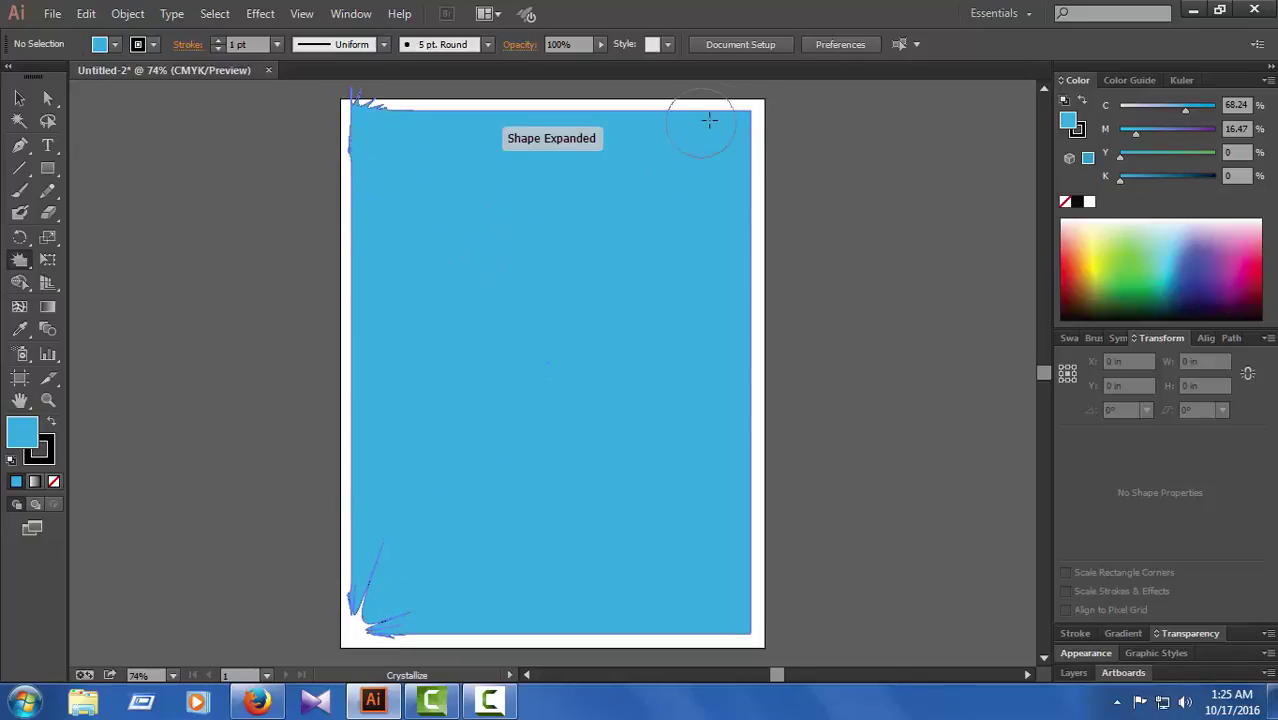
drag(740, 115, 720, 186)
mouse_move(736, 379)
mouse_down()
mouse_move(722, 431)
mouse_move(744, 453)
mouse_move(735, 625)
mouse_move(447, 627)
mouse_move(450, 400)
mouse_up()
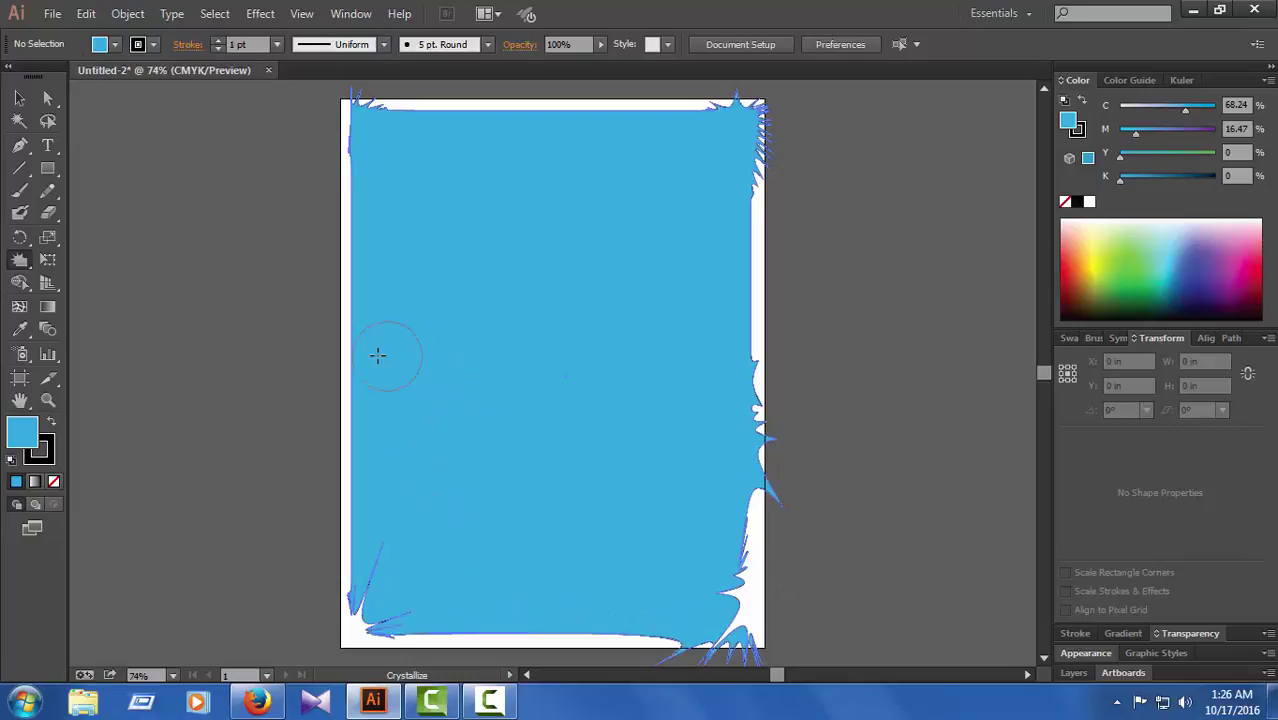
mouse_move(377, 355)
mouse_down()
mouse_move(314, 171)
mouse_move(353, 157)
mouse_up()
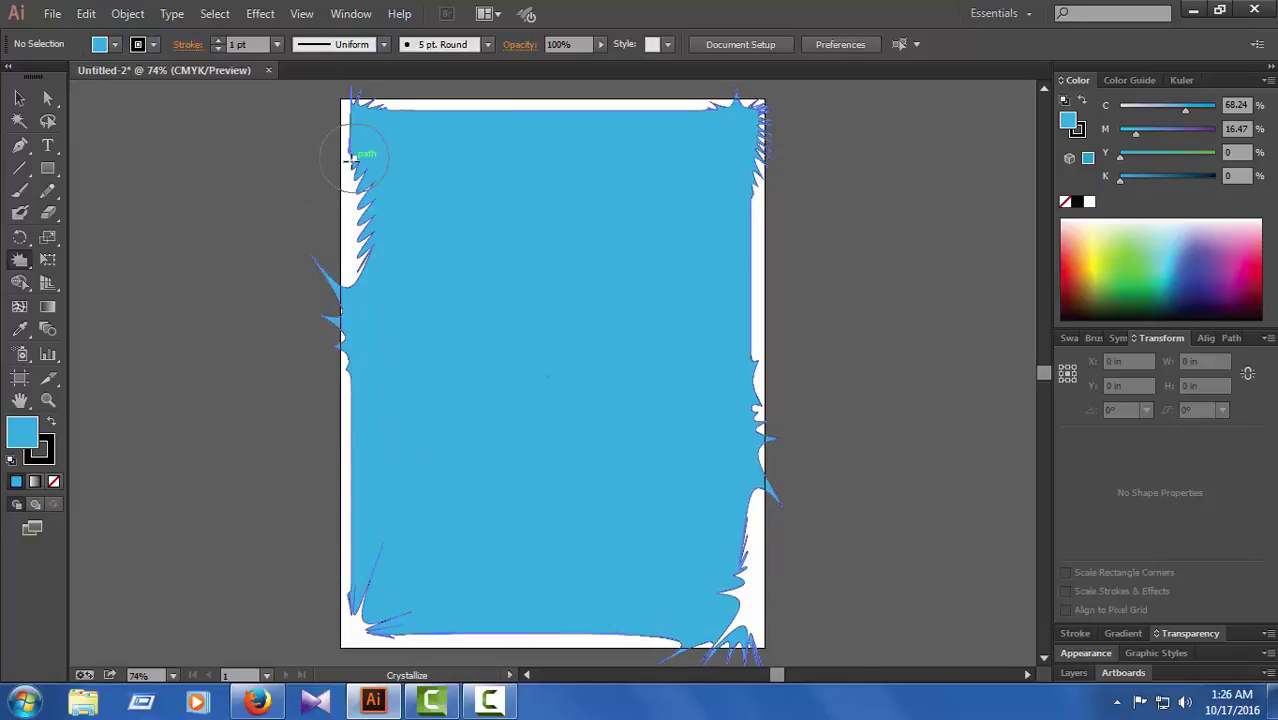
click(19, 259)
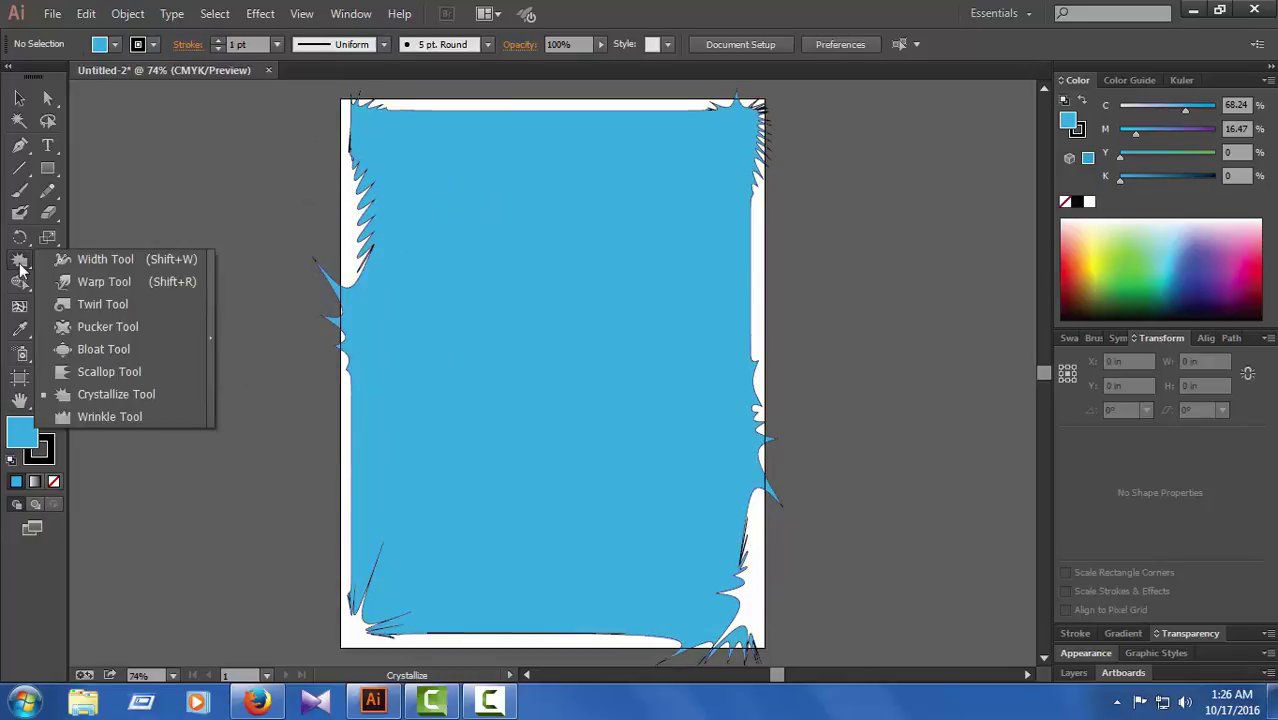
Wrinkle the blue shape's left, right and bottom edges with the Wrinkle tool
click(122, 417)
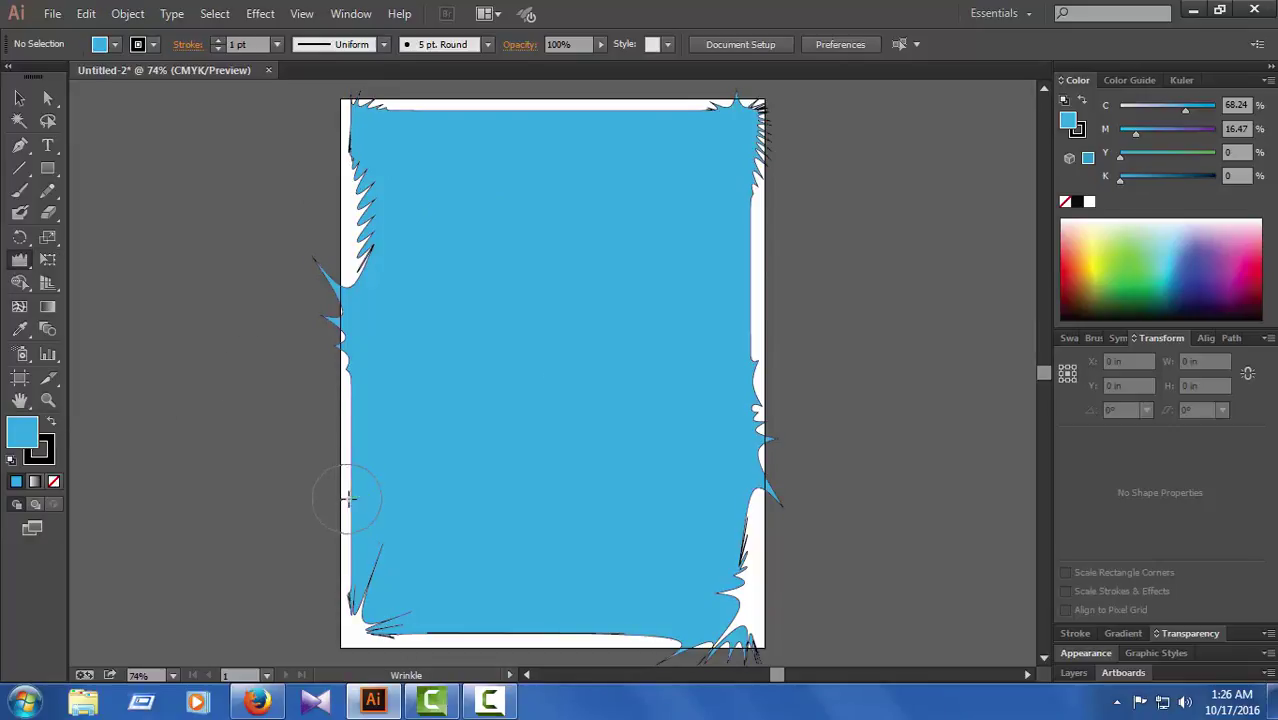
drag(349, 497, 397, 452)
mouse_move(758, 300)
mouse_down()
mouse_move(754, 194)
mouse_move(760, 422)
mouse_move(735, 412)
mouse_move(748, 638)
mouse_move(735, 625)
mouse_up()
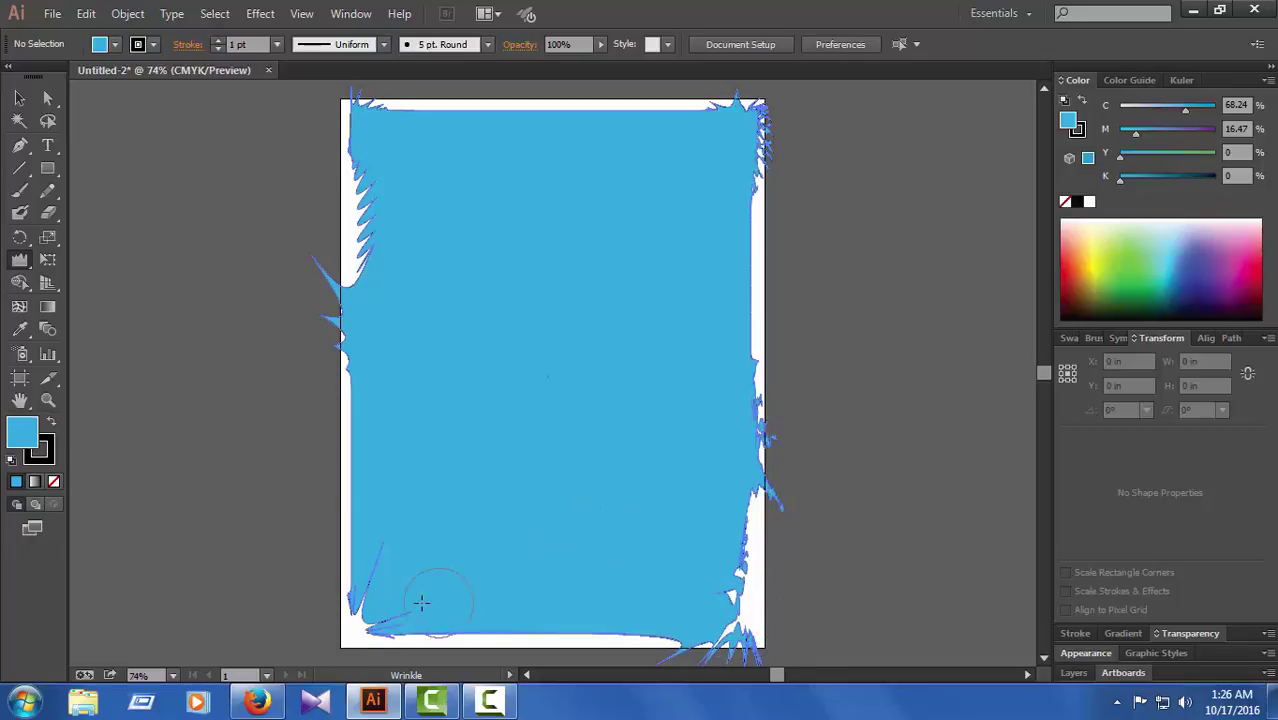
drag(341, 490, 328, 162)
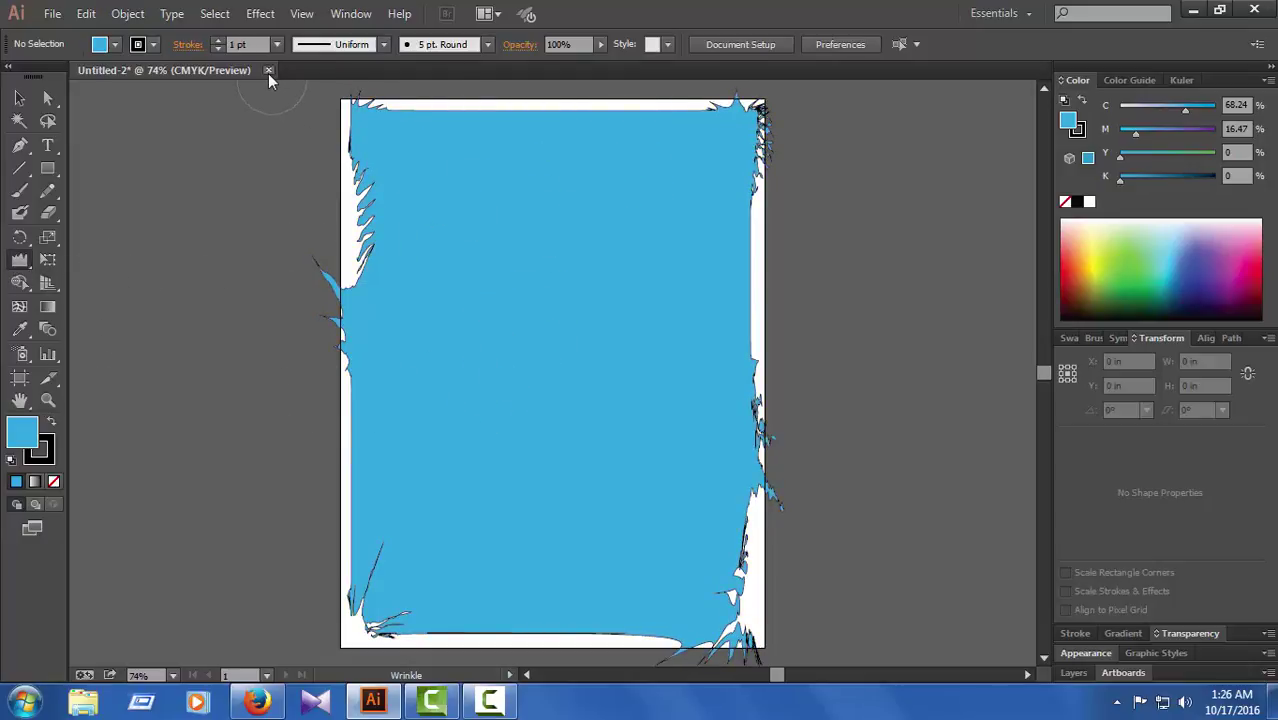
Close the document without saving and create a new blank Letter-size document, Untitled-3
click(268, 71)
click(735, 375)
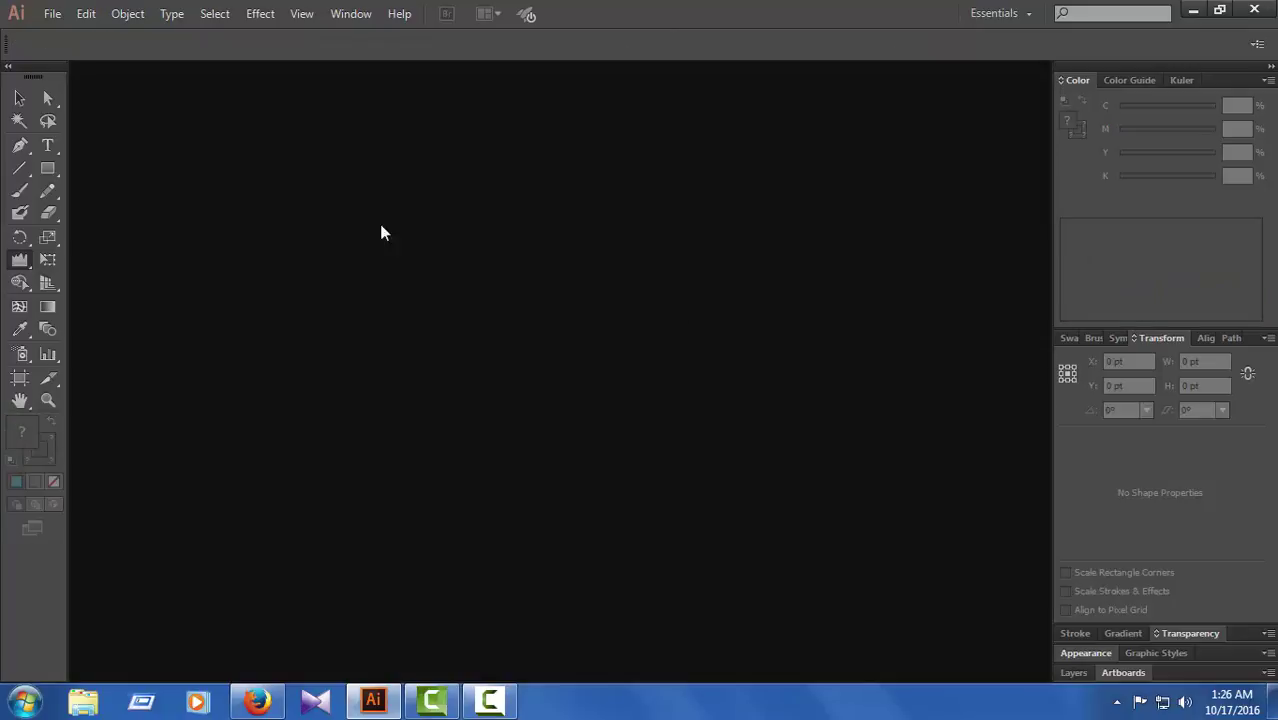
click(52, 13)
click(62, 34)
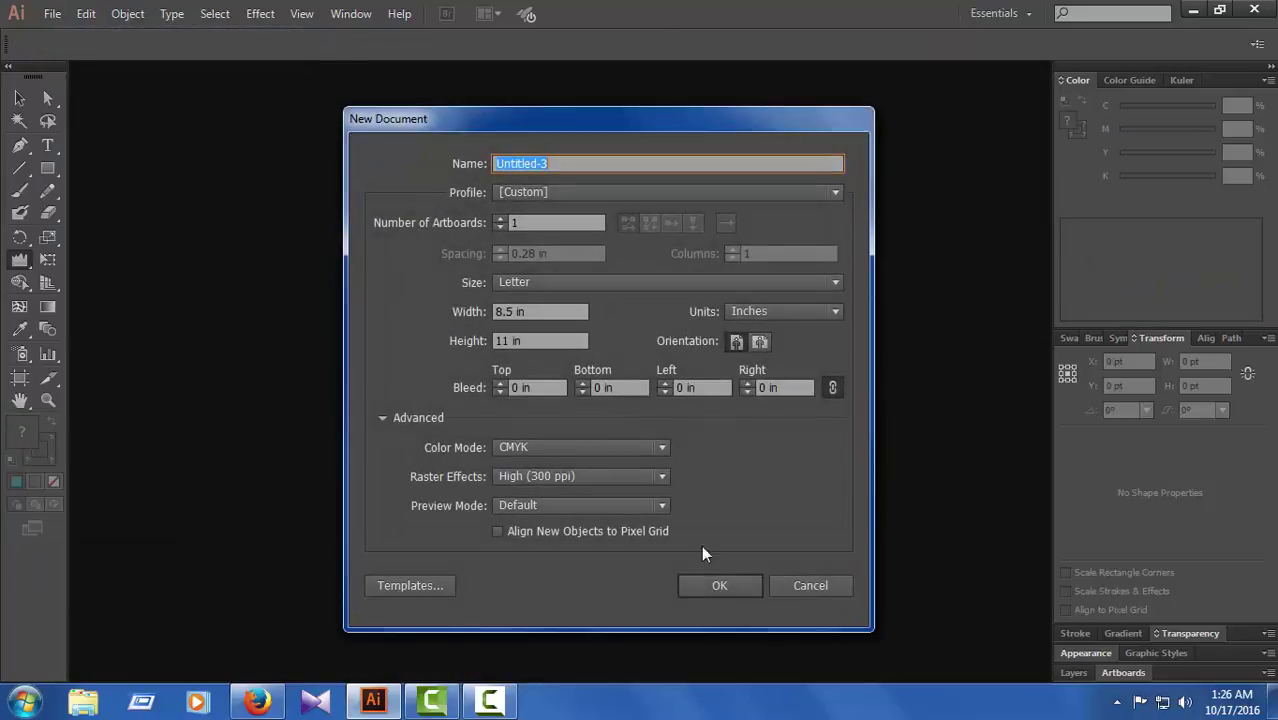
click(721, 587)
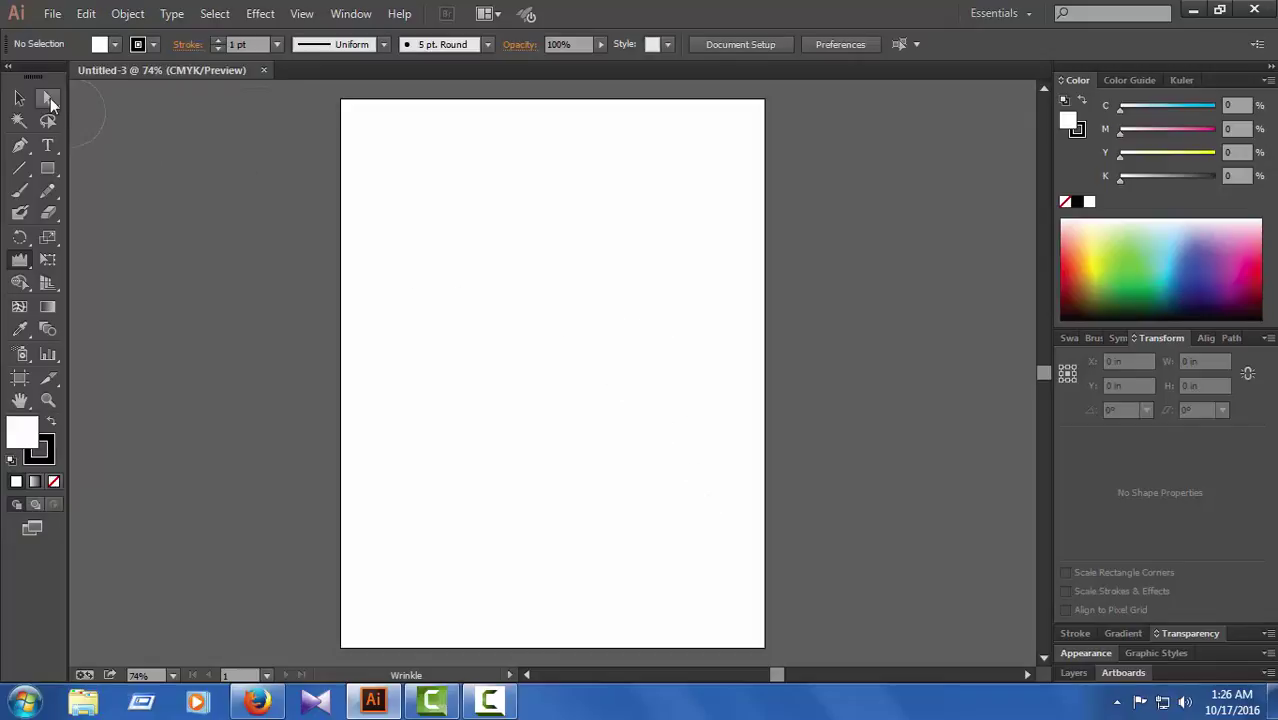
Draw a rectangle almost filling the page and give it a purple fill
click(56, 171)
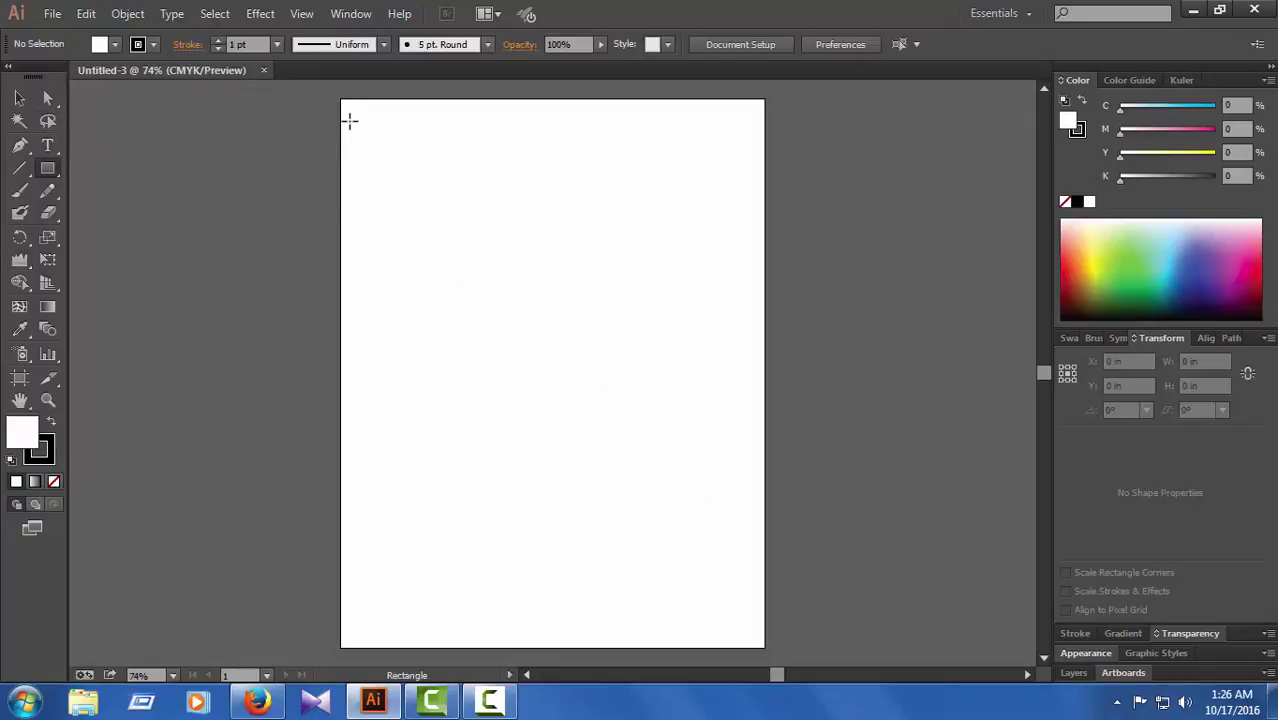
drag(350, 121, 752, 638)
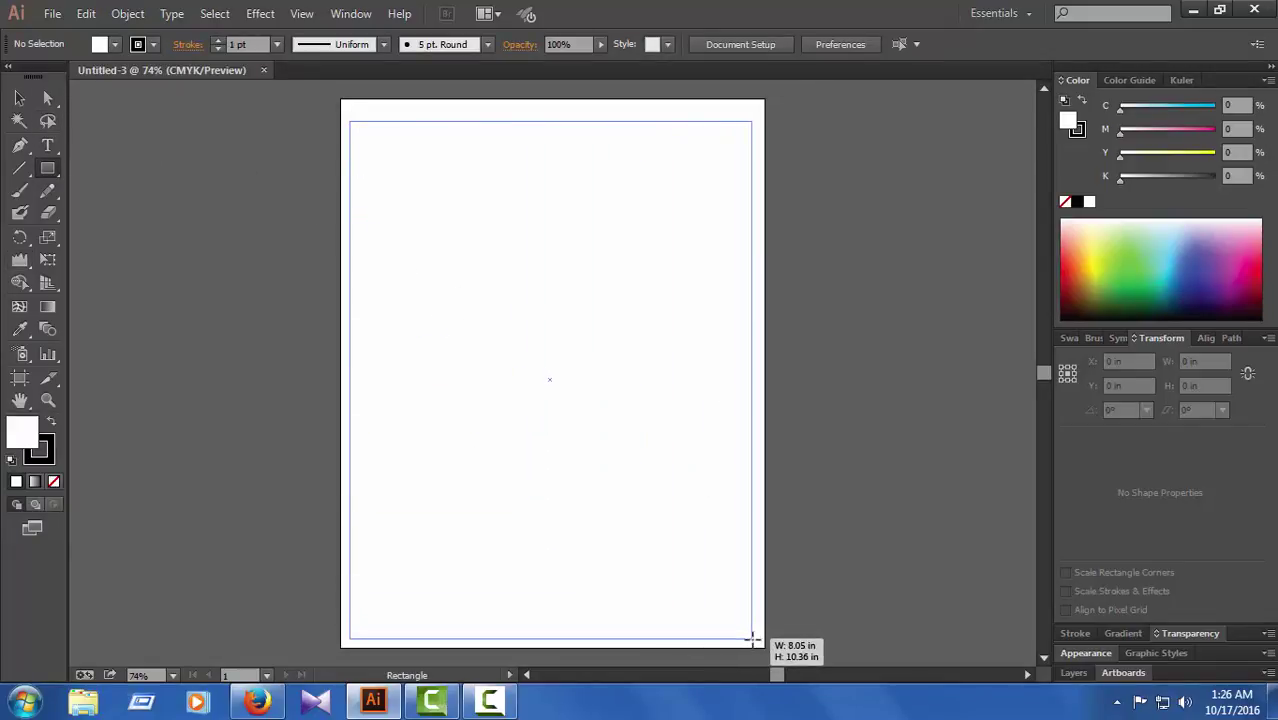
click(1106, 262)
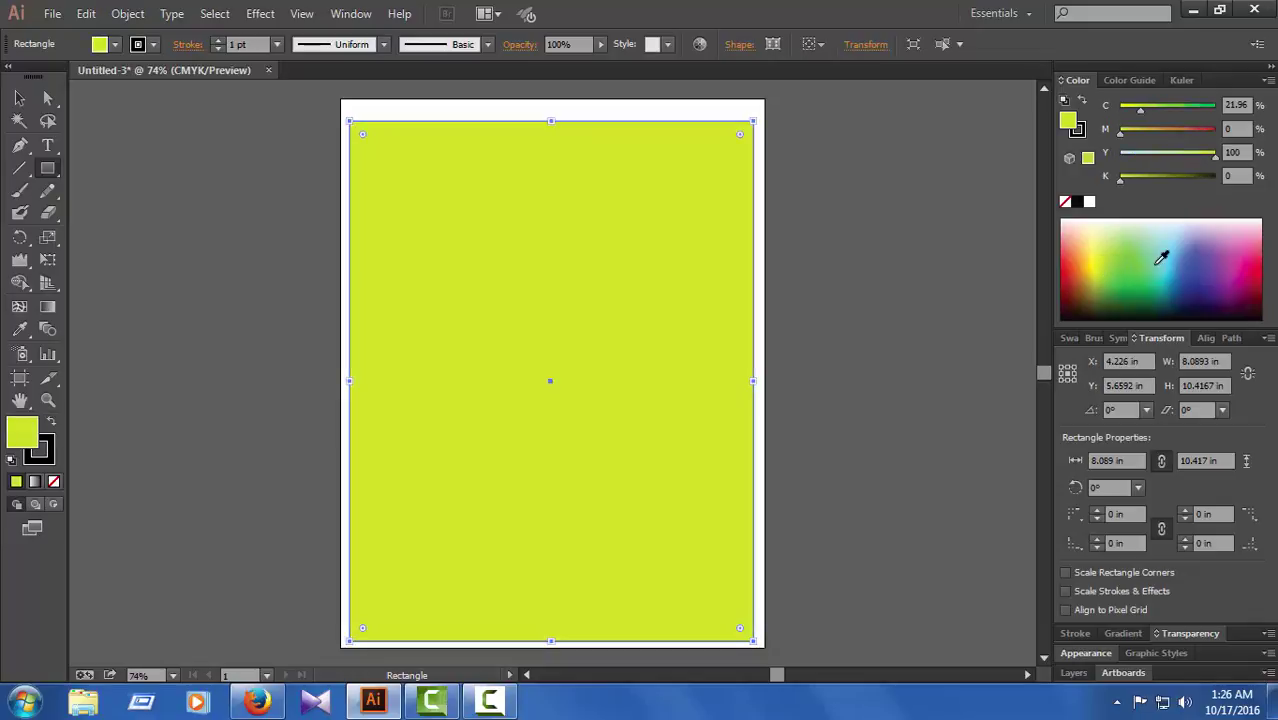
click(1167, 267)
click(1214, 283)
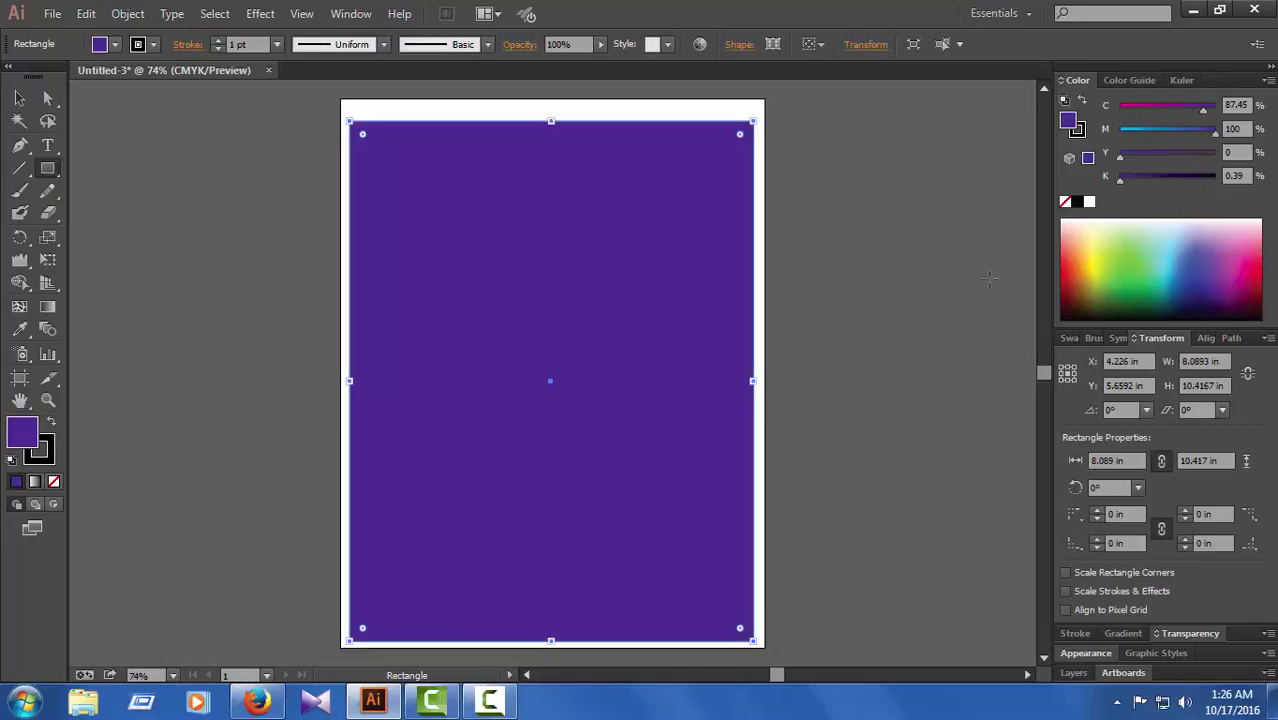
Nudge the purple rectangle up slightly, deselect it, and bring up the Transparency panel
click(19, 98)
click(47, 98)
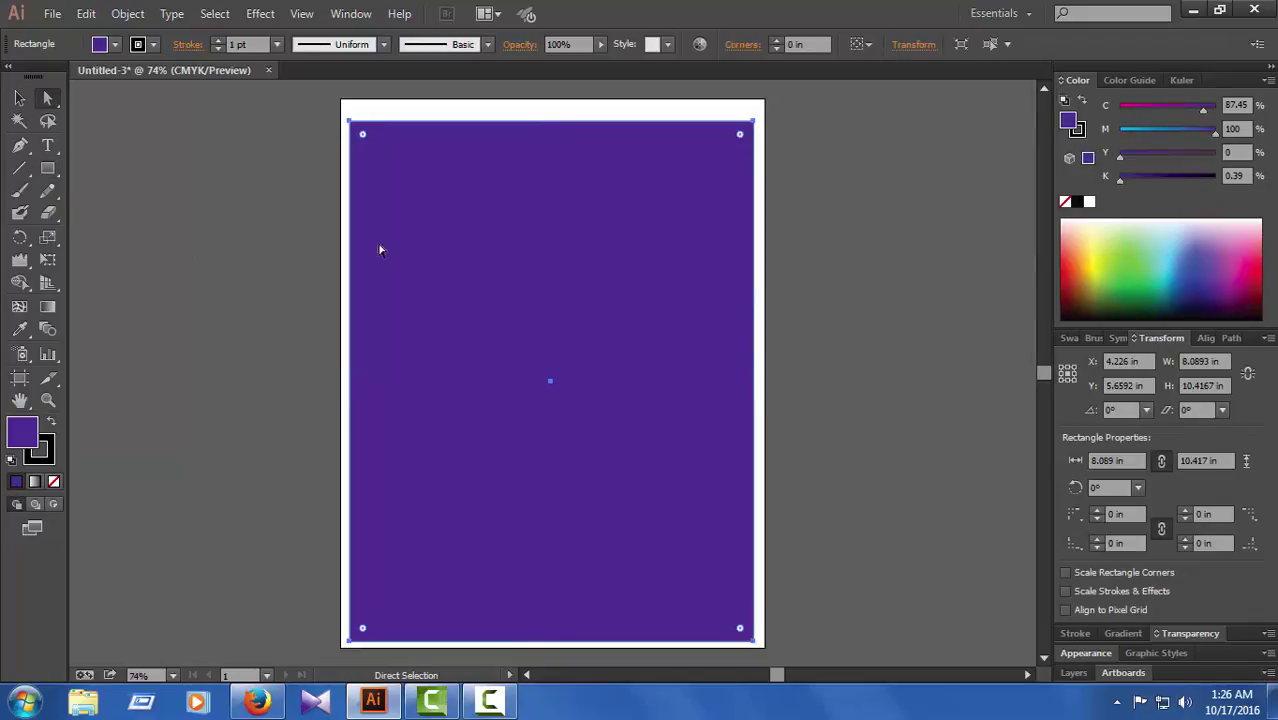
drag(576, 308, 576, 297)
click(807, 331)
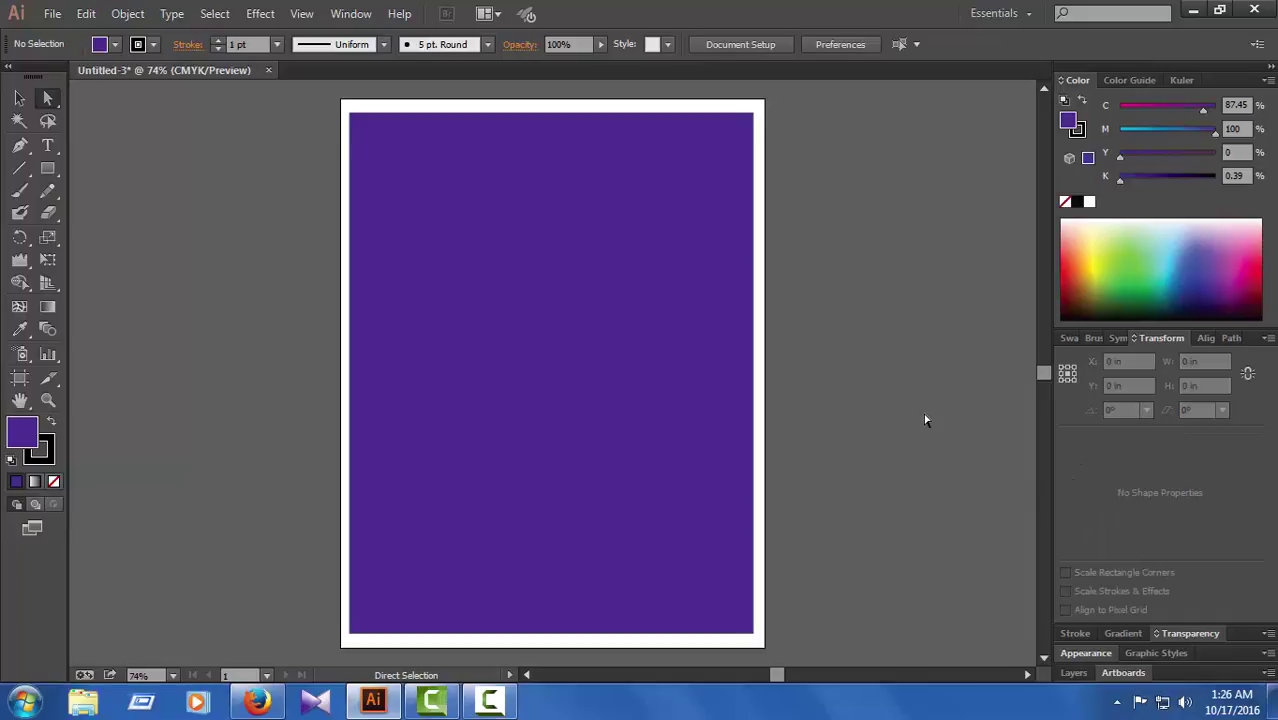
click(1177, 630)
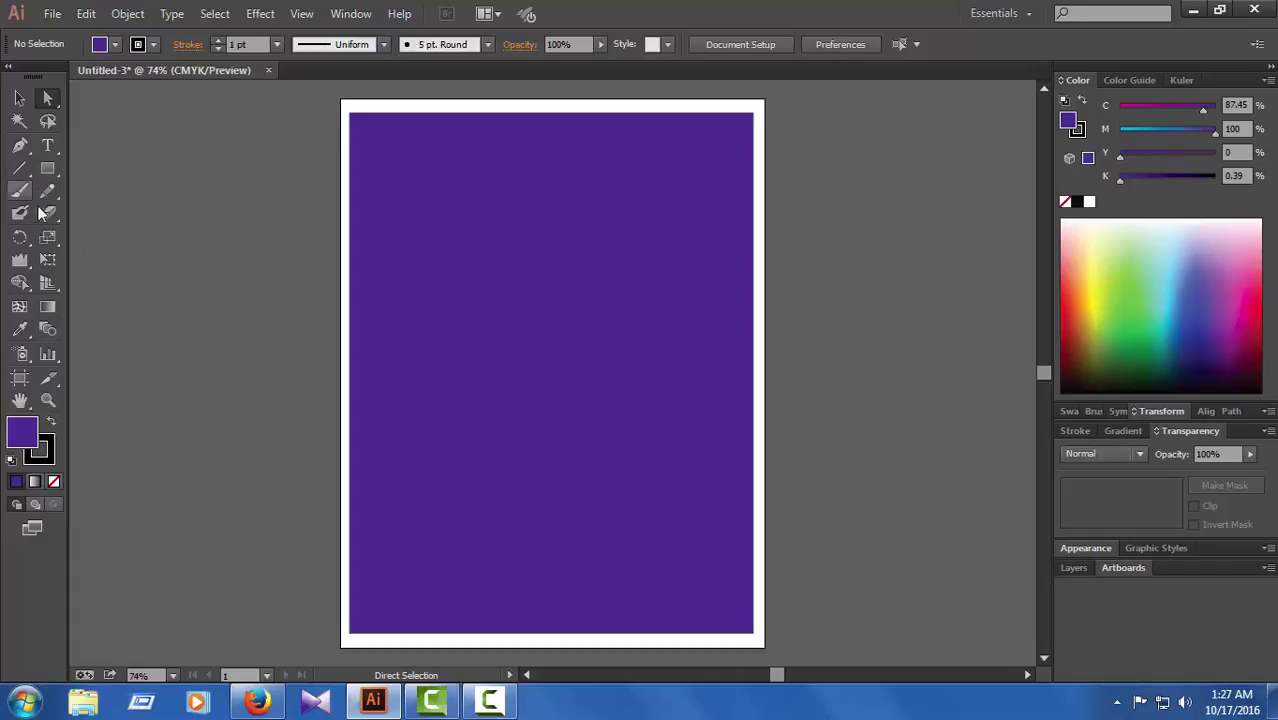
Draw a ten-pointed star near the top right of the page, fill it yellow, and deselect
click(45, 175)
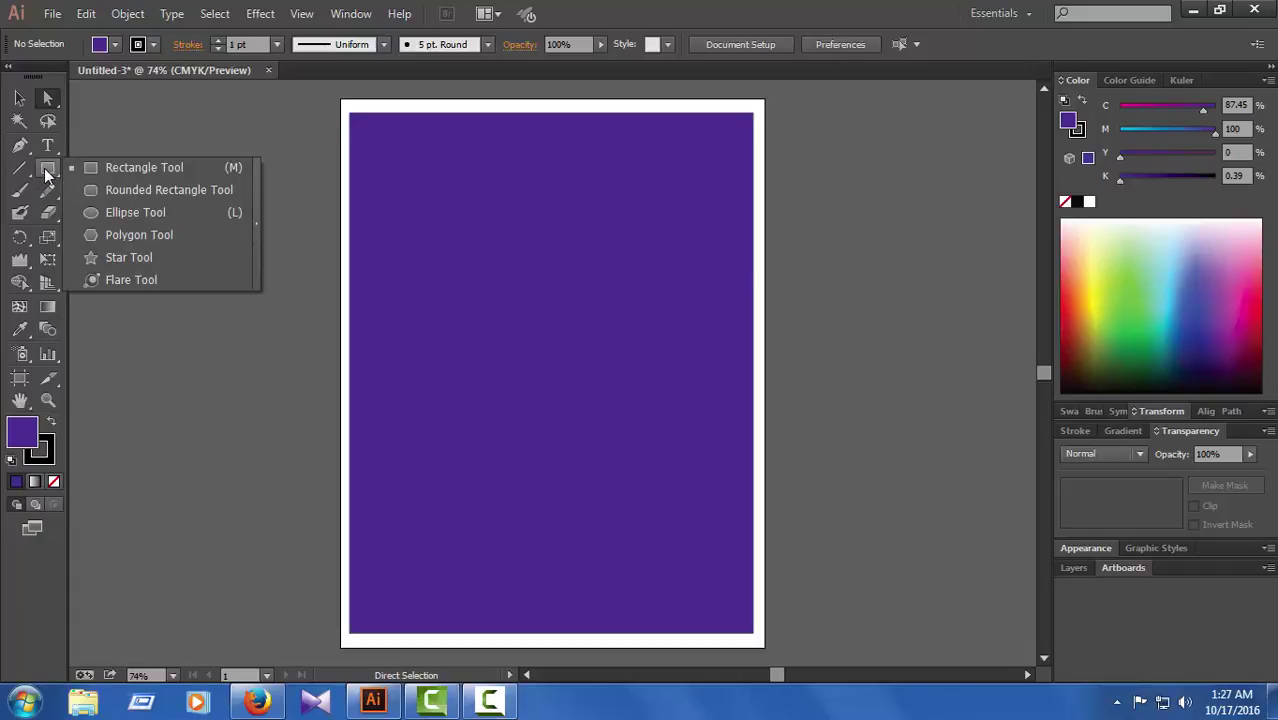
click(125, 257)
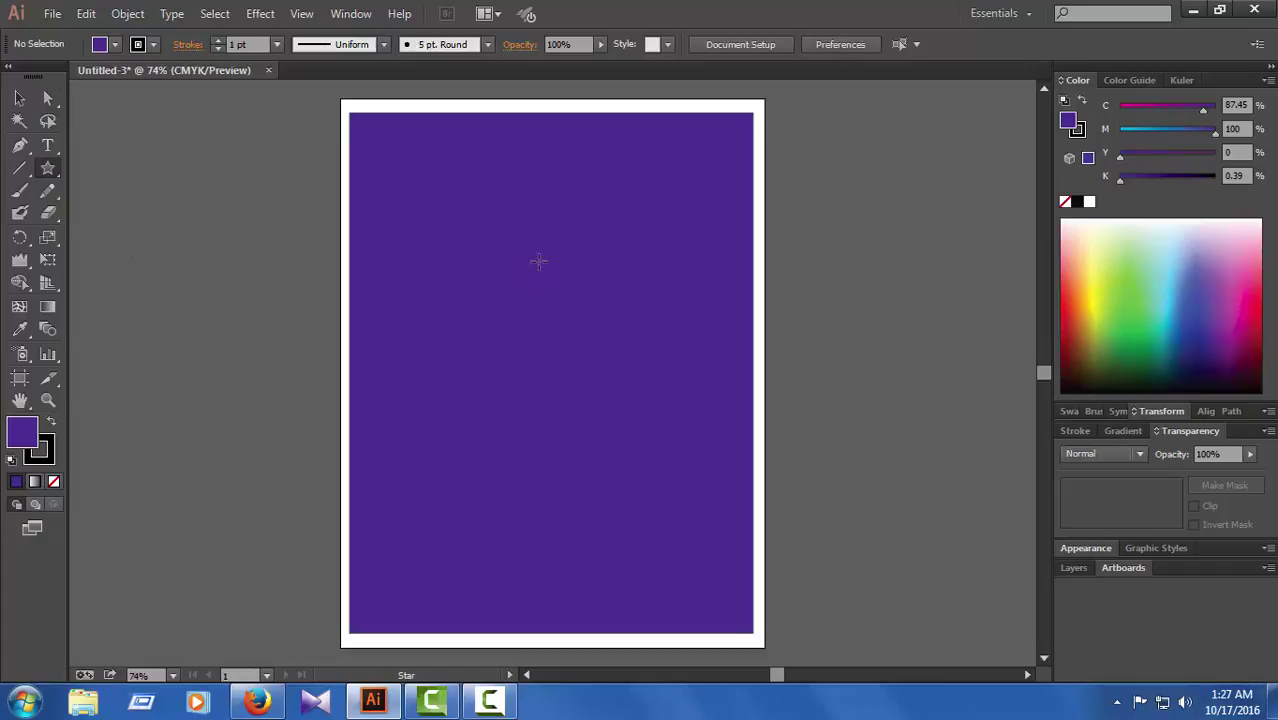
drag(618, 230, 573, 298)
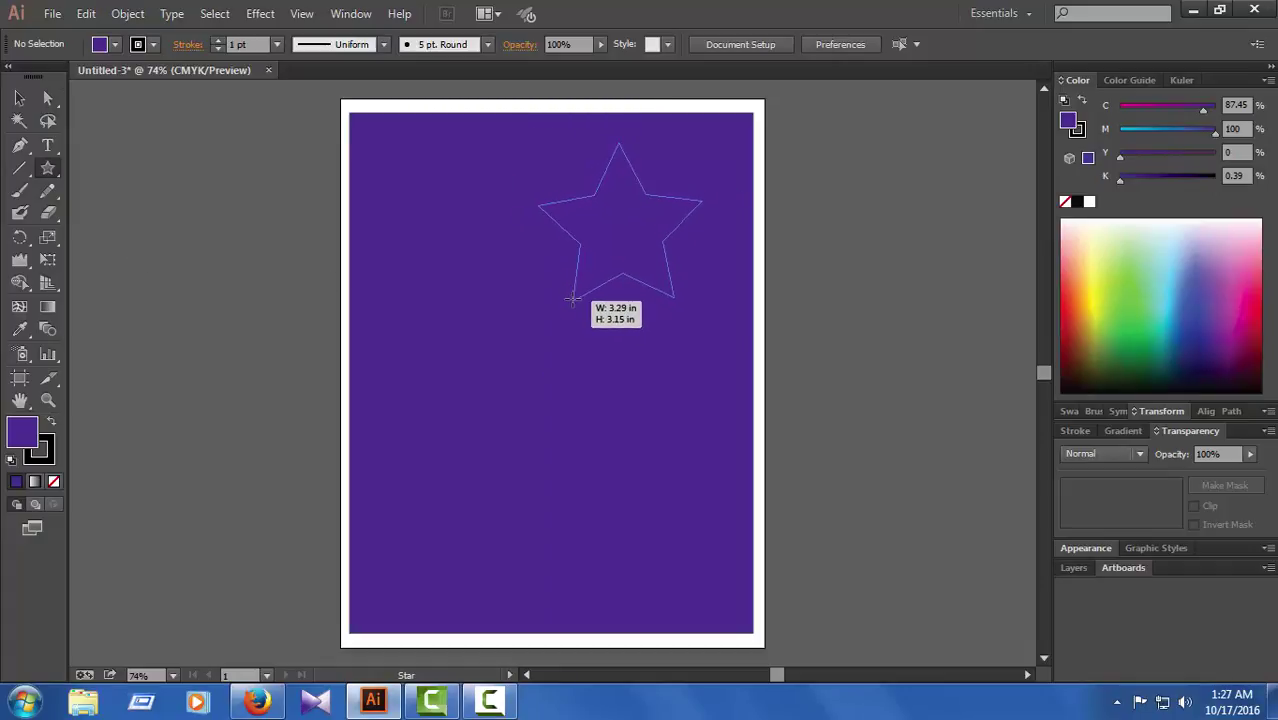
key(Up)
key(Up)
key(Up)
key(Up)
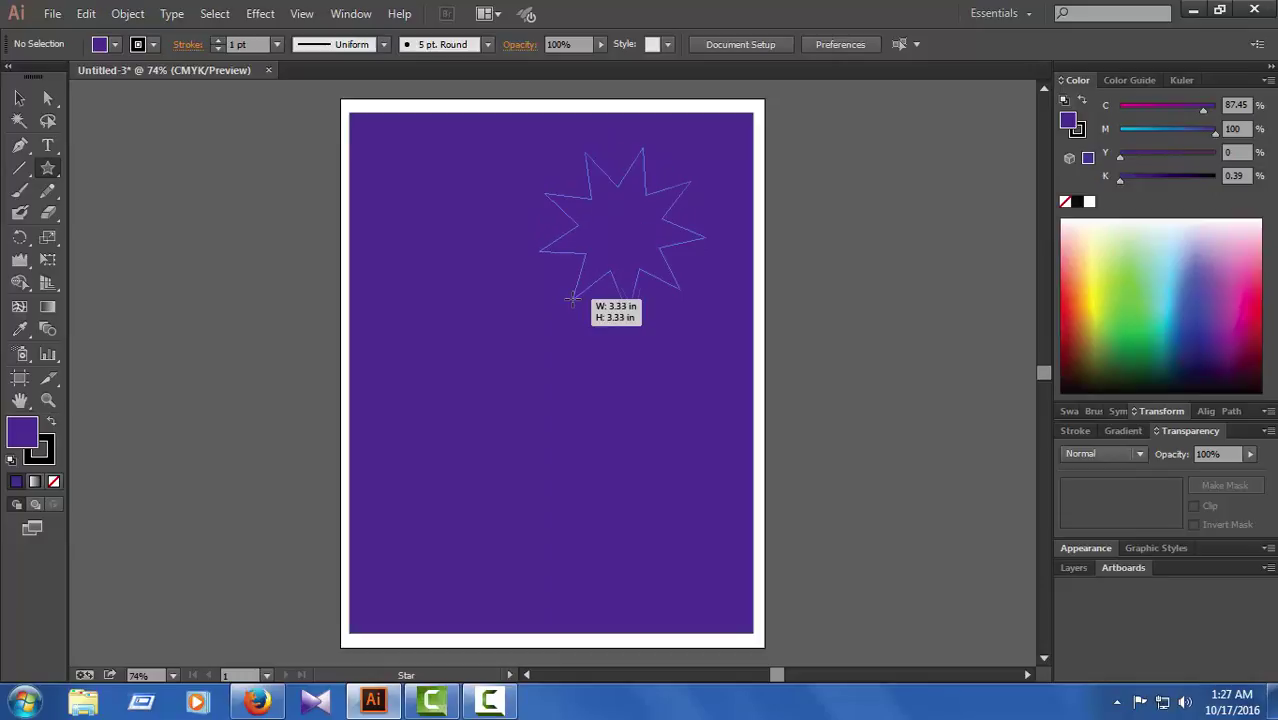
key(Up)
drag(573, 298, 573, 299)
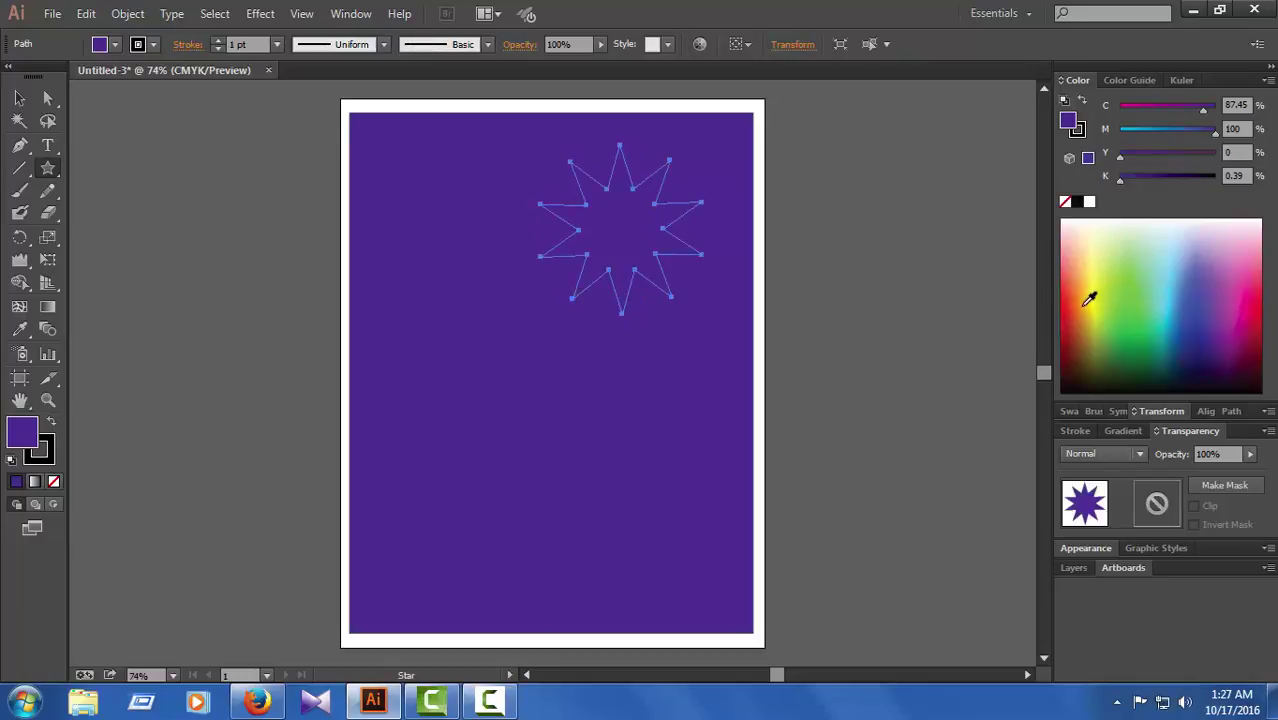
click(1089, 299)
click(47, 97)
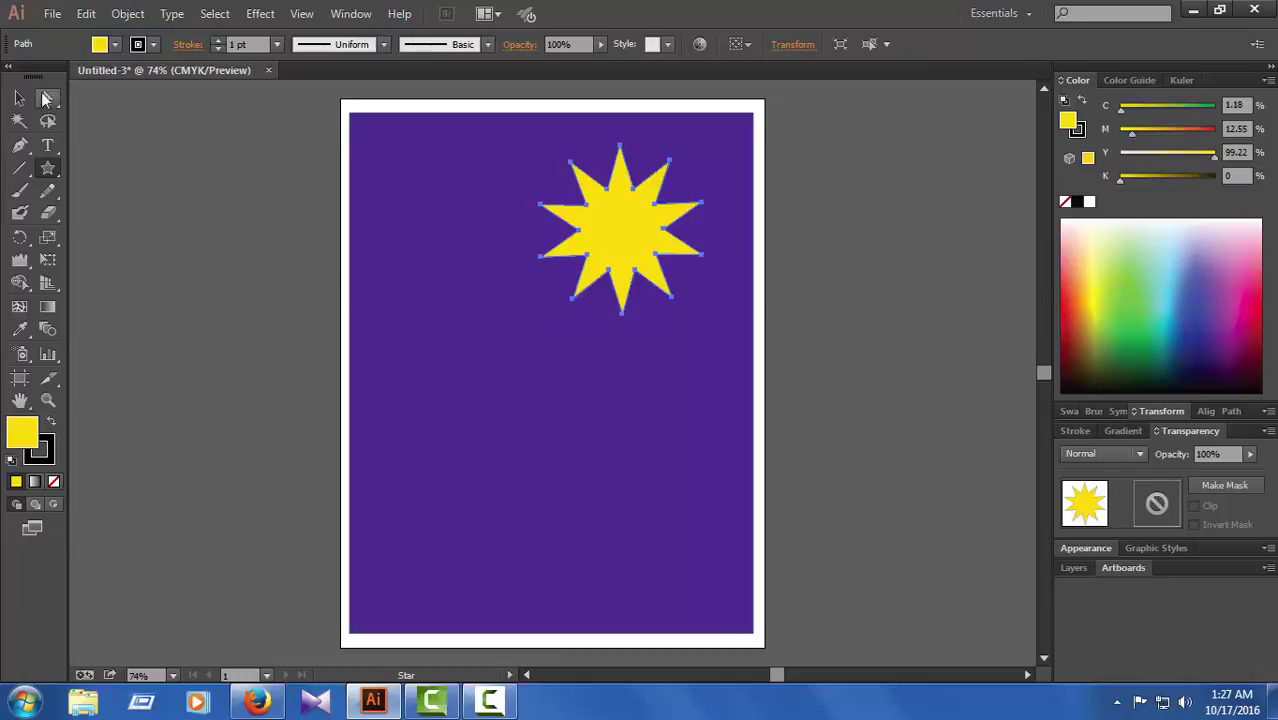
click(172, 203)
click(47, 168)
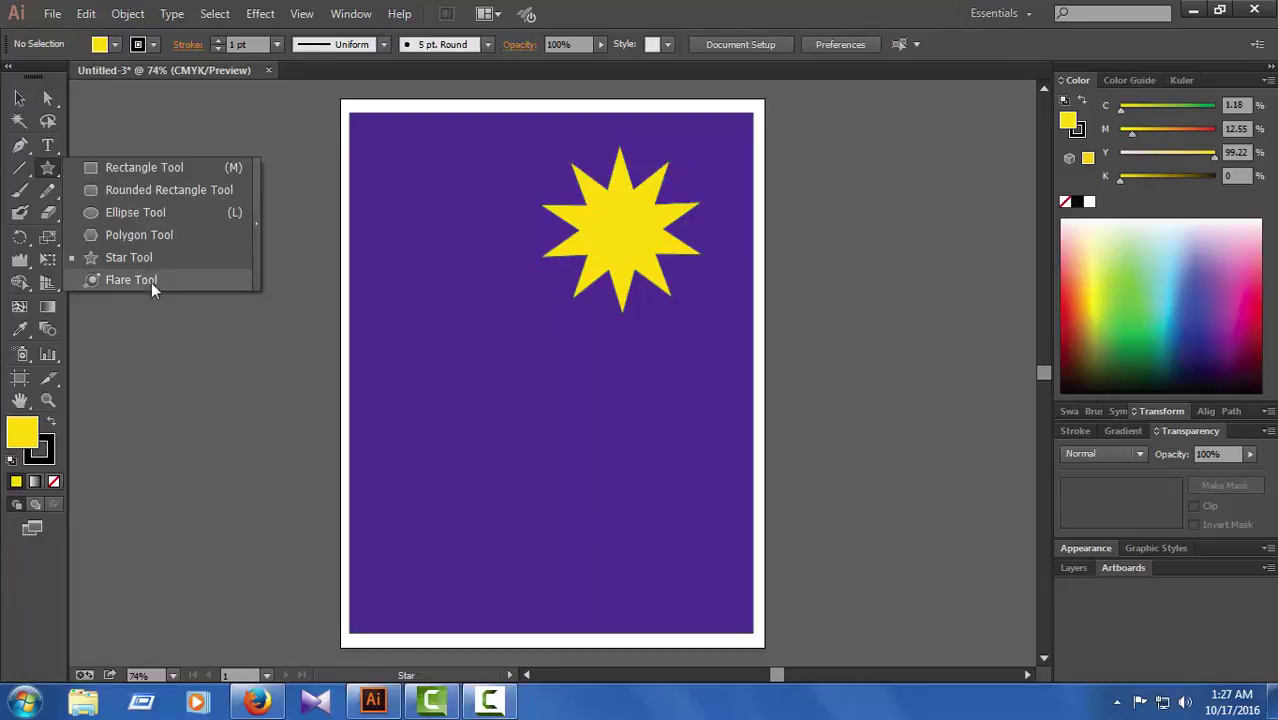
Place a pink lens flare left of and below the star, then select the yellow star
click(140, 280)
drag(476, 351, 502, 360)
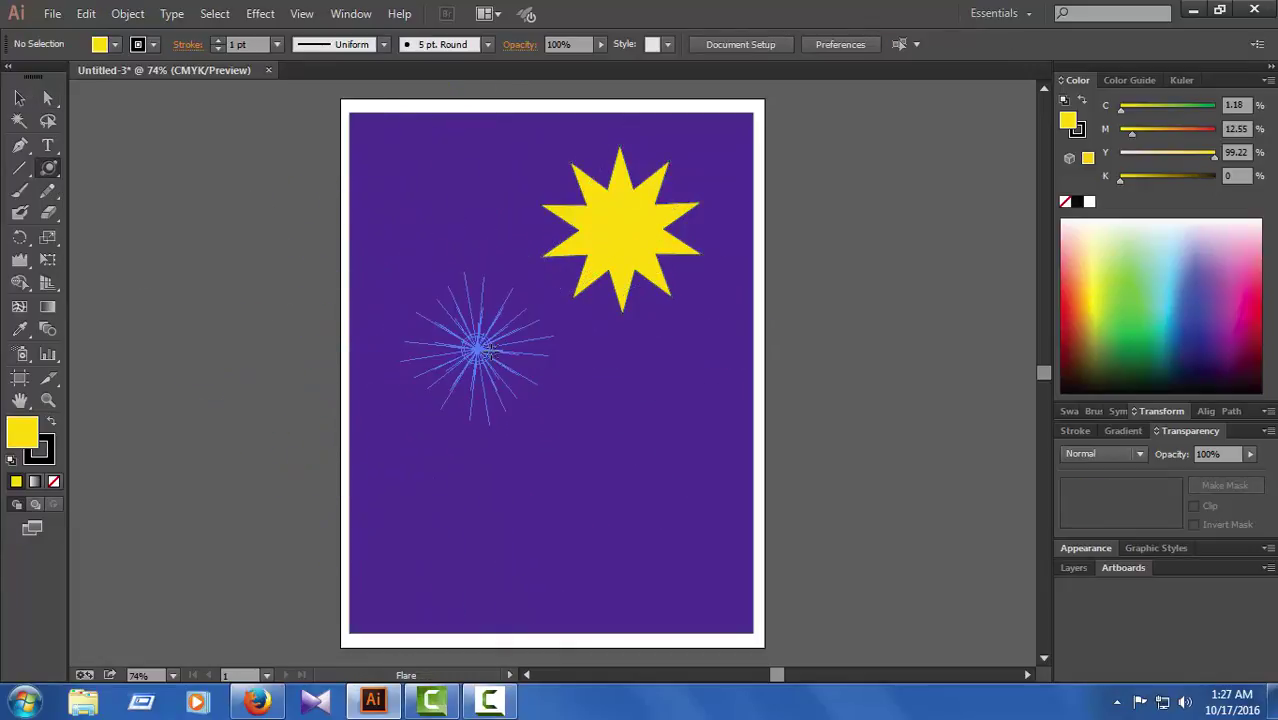
click(558, 438)
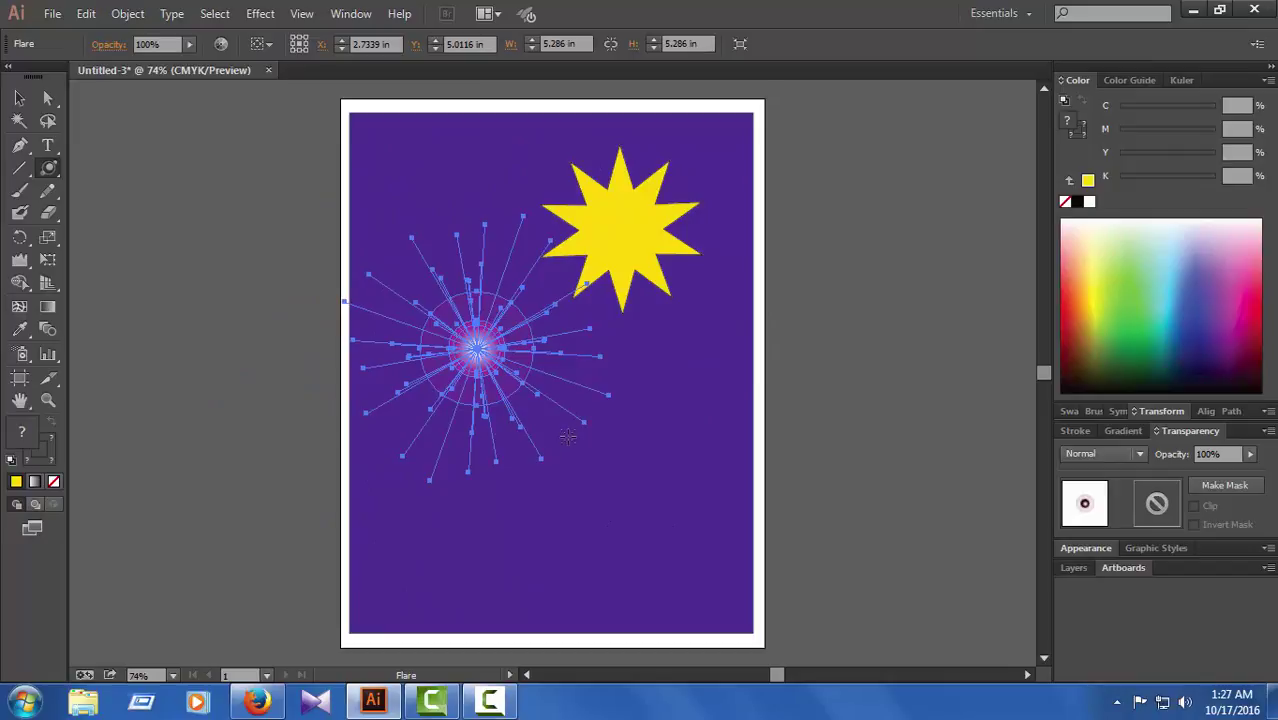
click(50, 99)
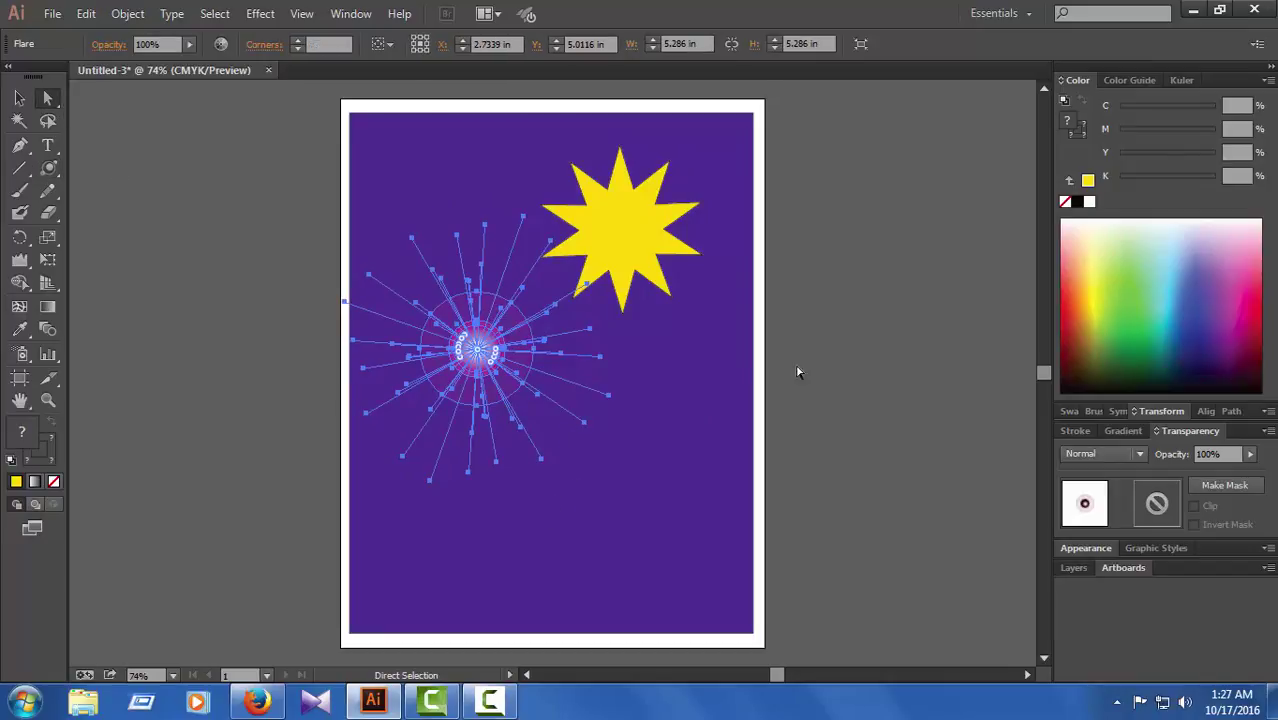
click(800, 365)
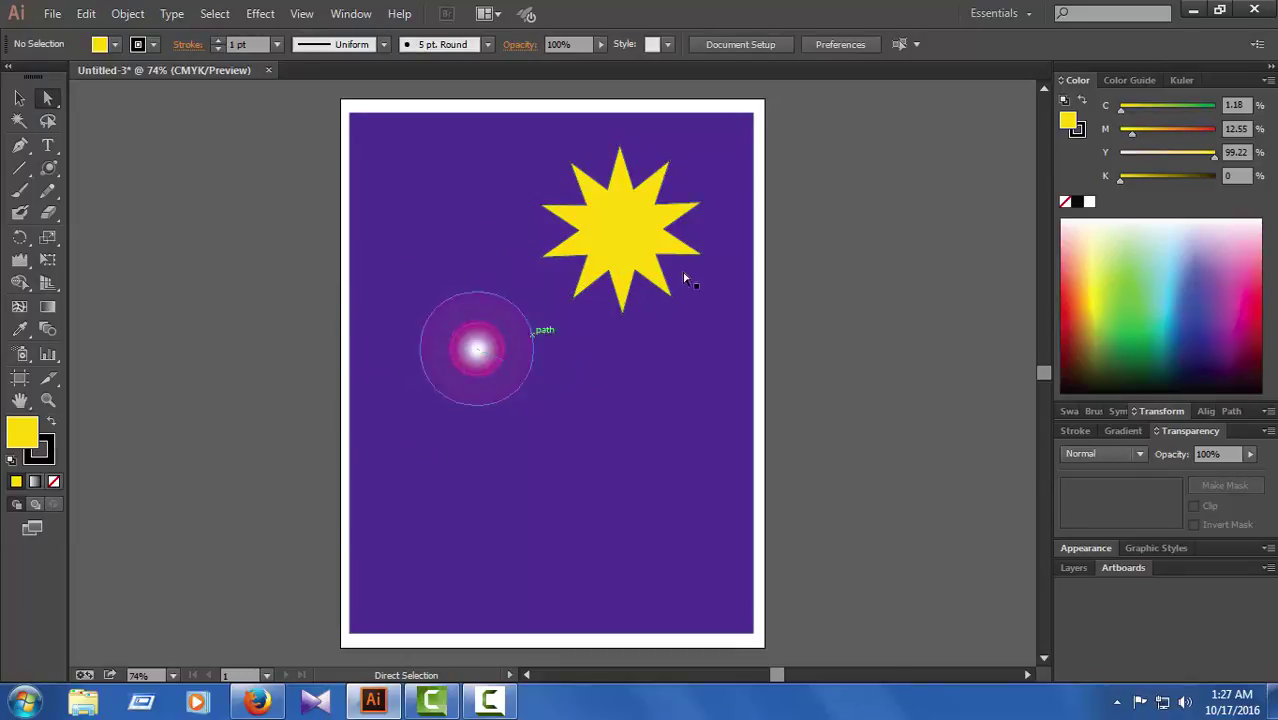
click(640, 253)
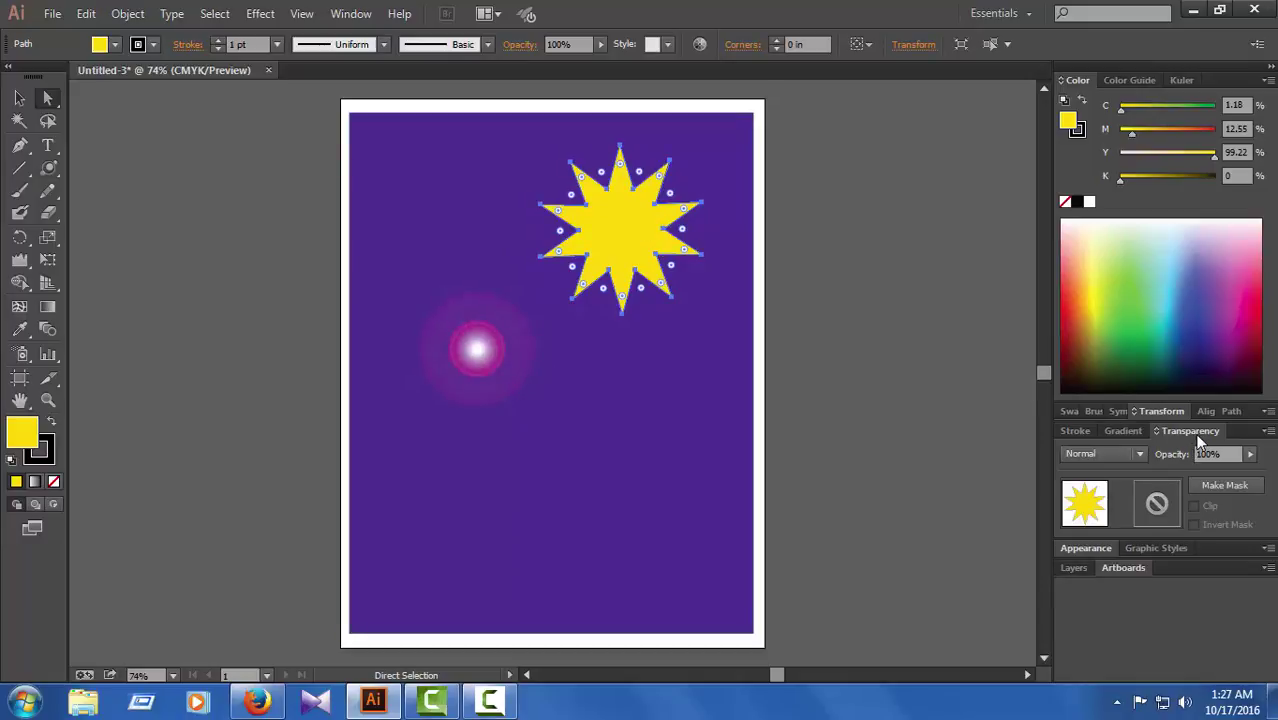
Set the yellow star's blend mode to Lighten in the Transparency panel
click(351, 13)
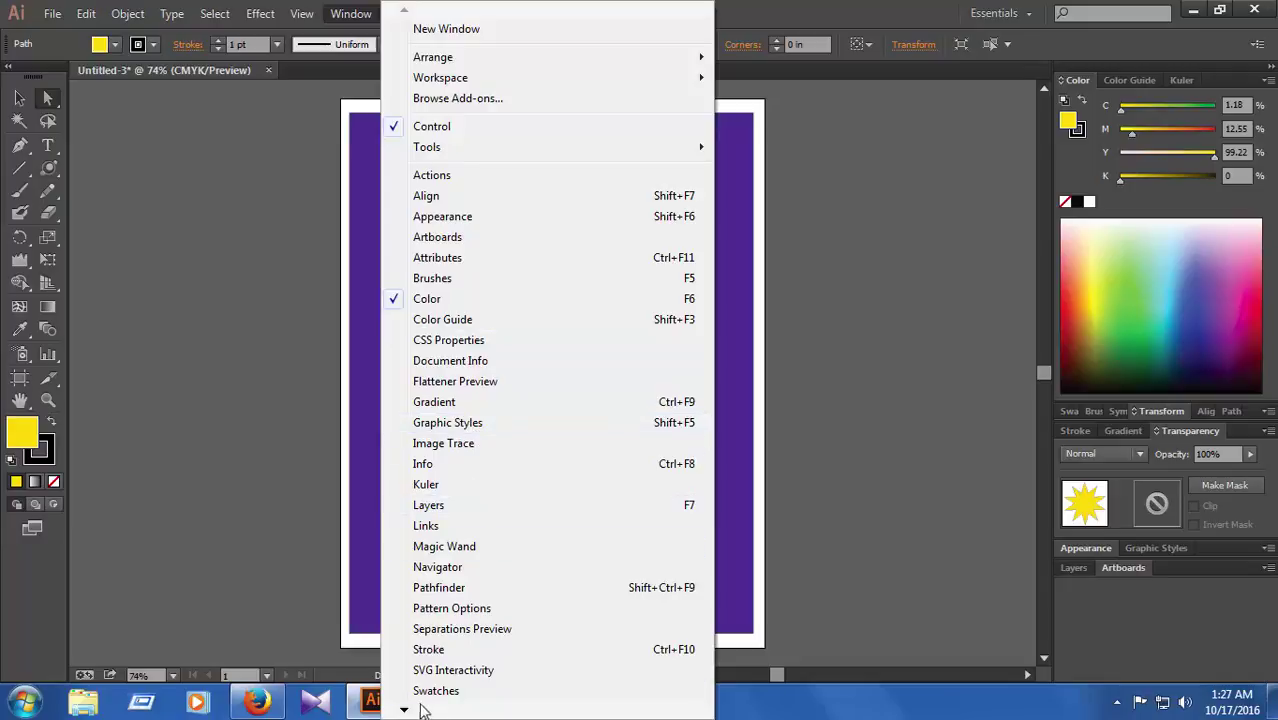
mouse_move(404, 709)
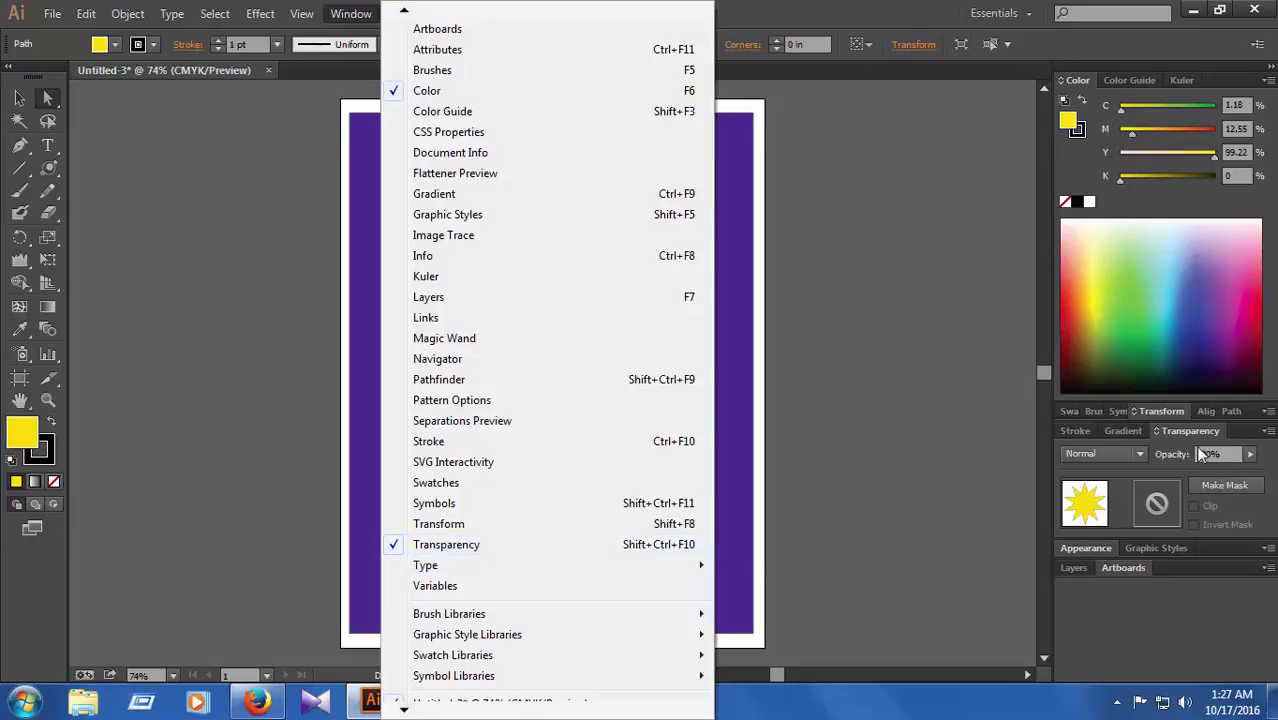
click(1190, 432)
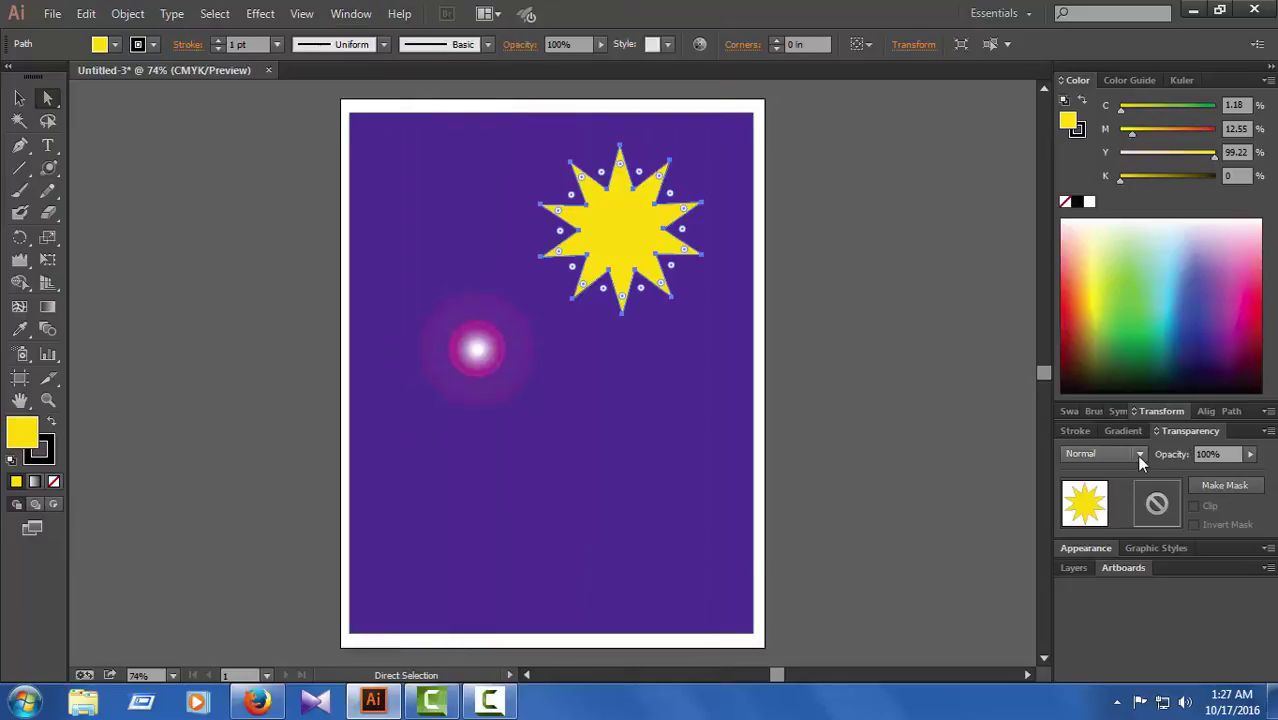
click(1138, 455)
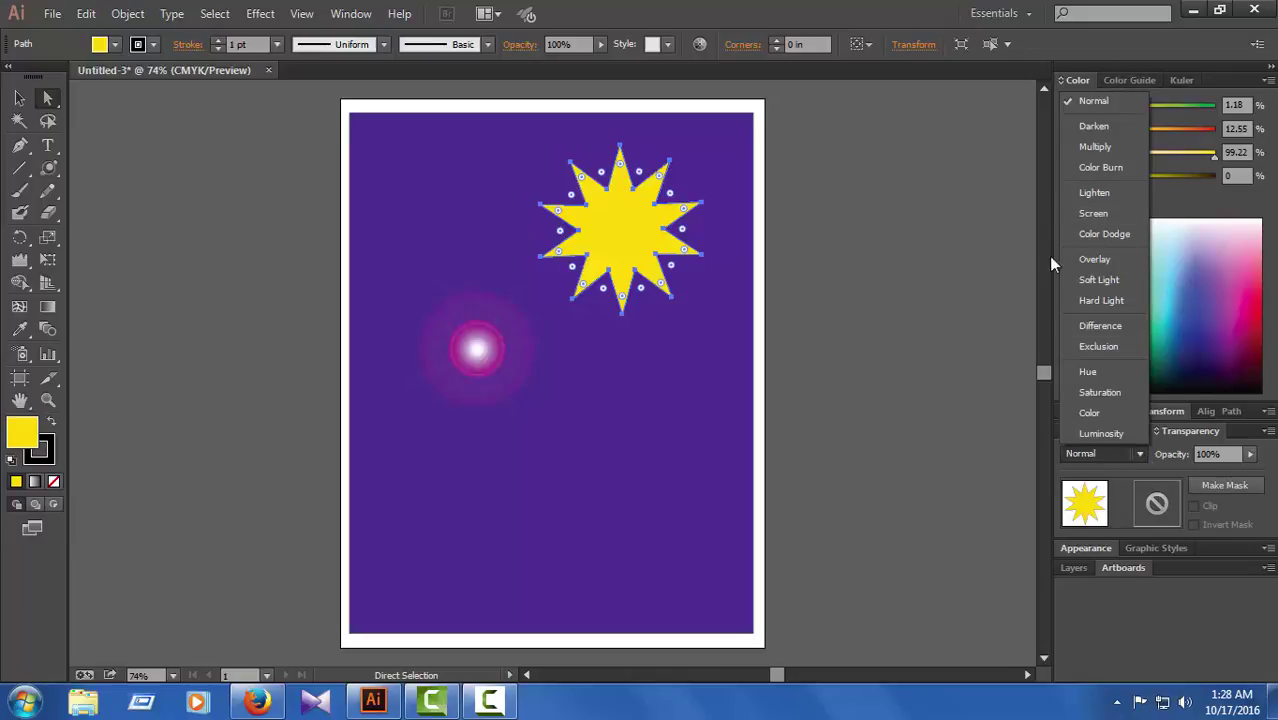
click(1105, 198)
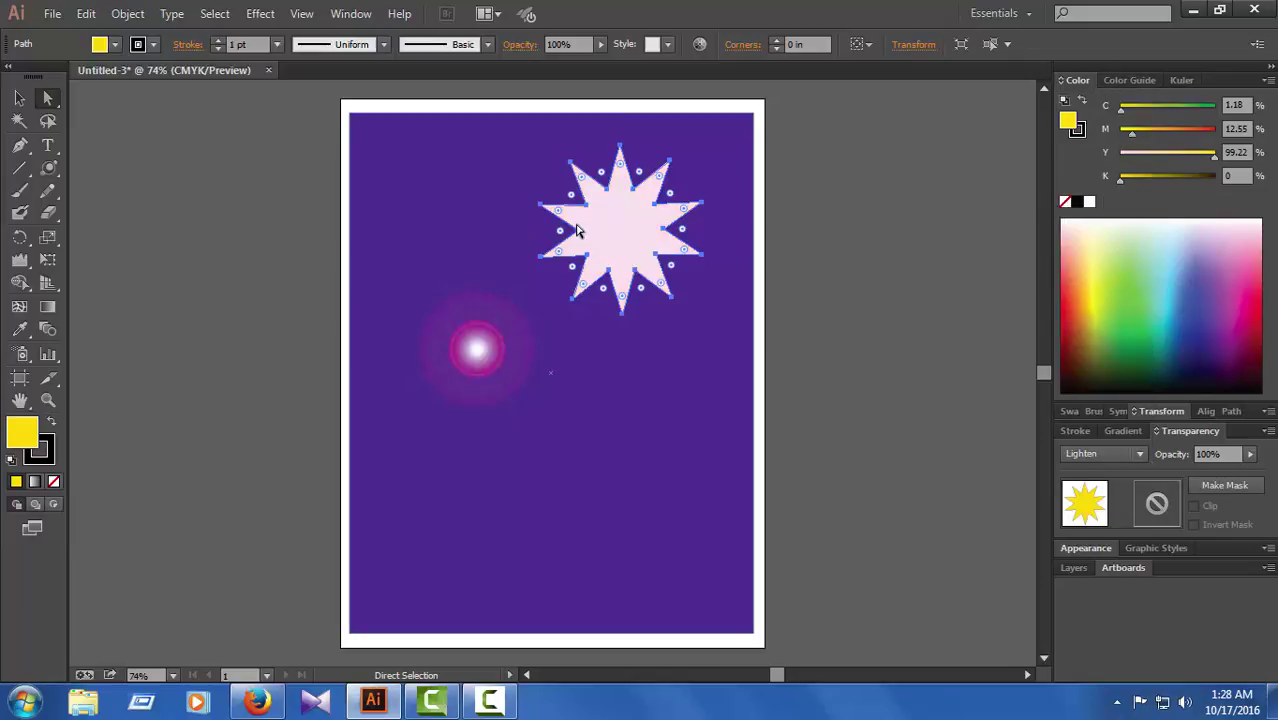
Switch the star's blend mode back to Normal, then to Hard Light
click(1140, 458)
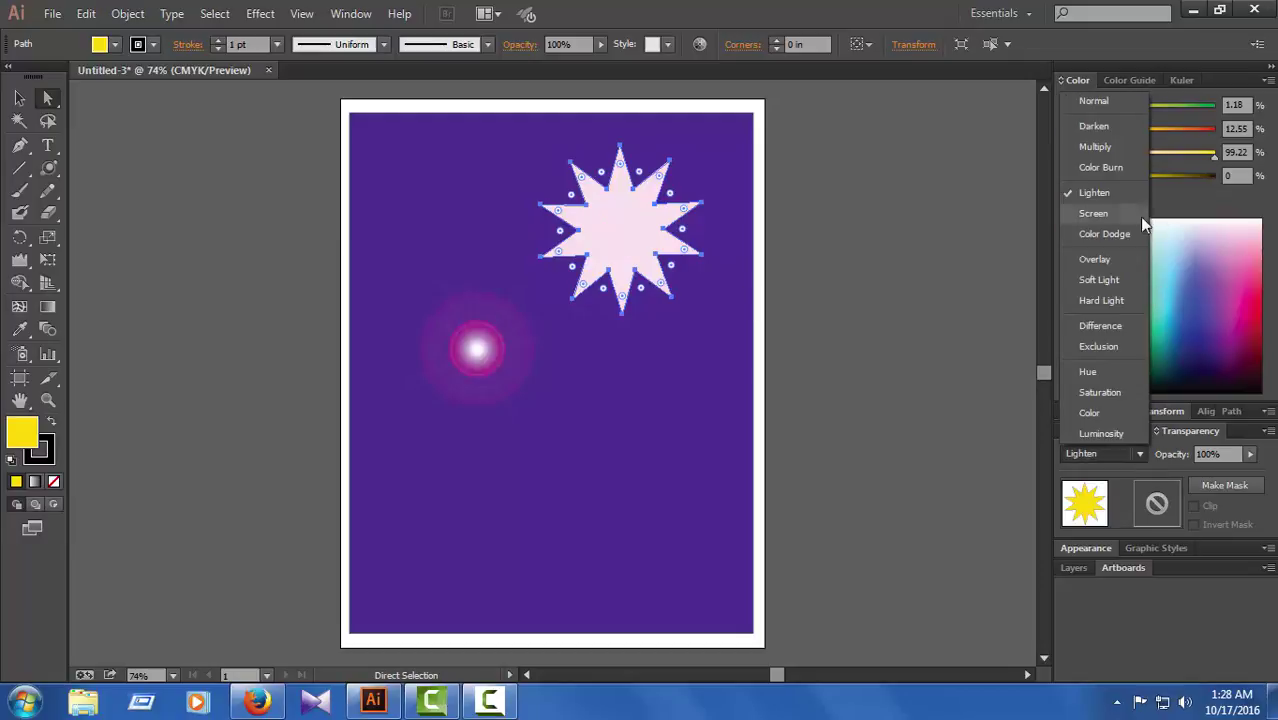
click(1100, 100)
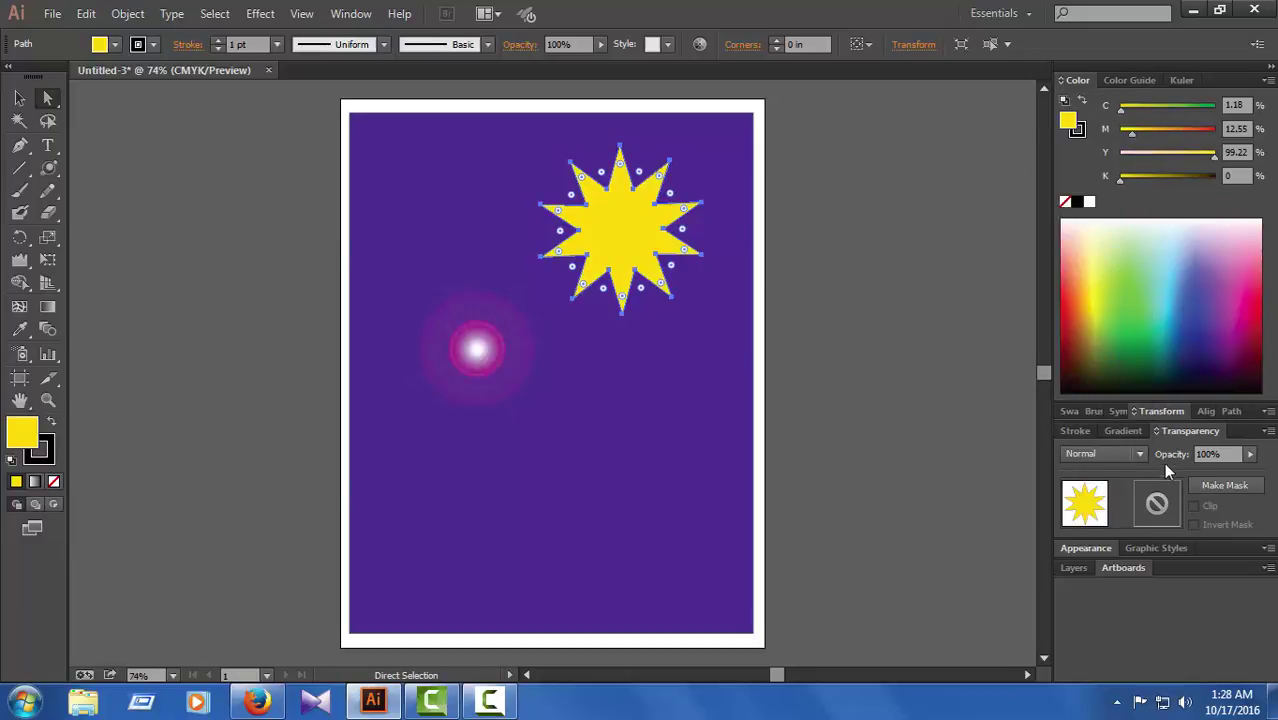
click(1140, 455)
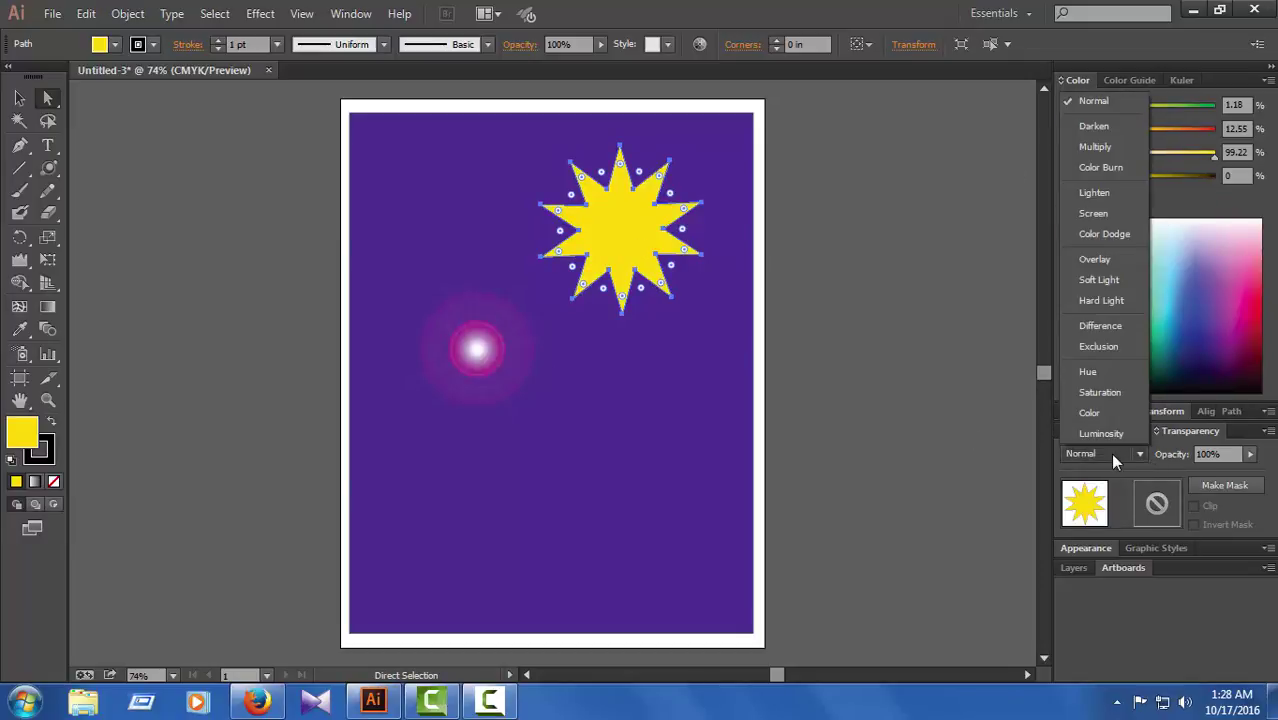
click(1104, 303)
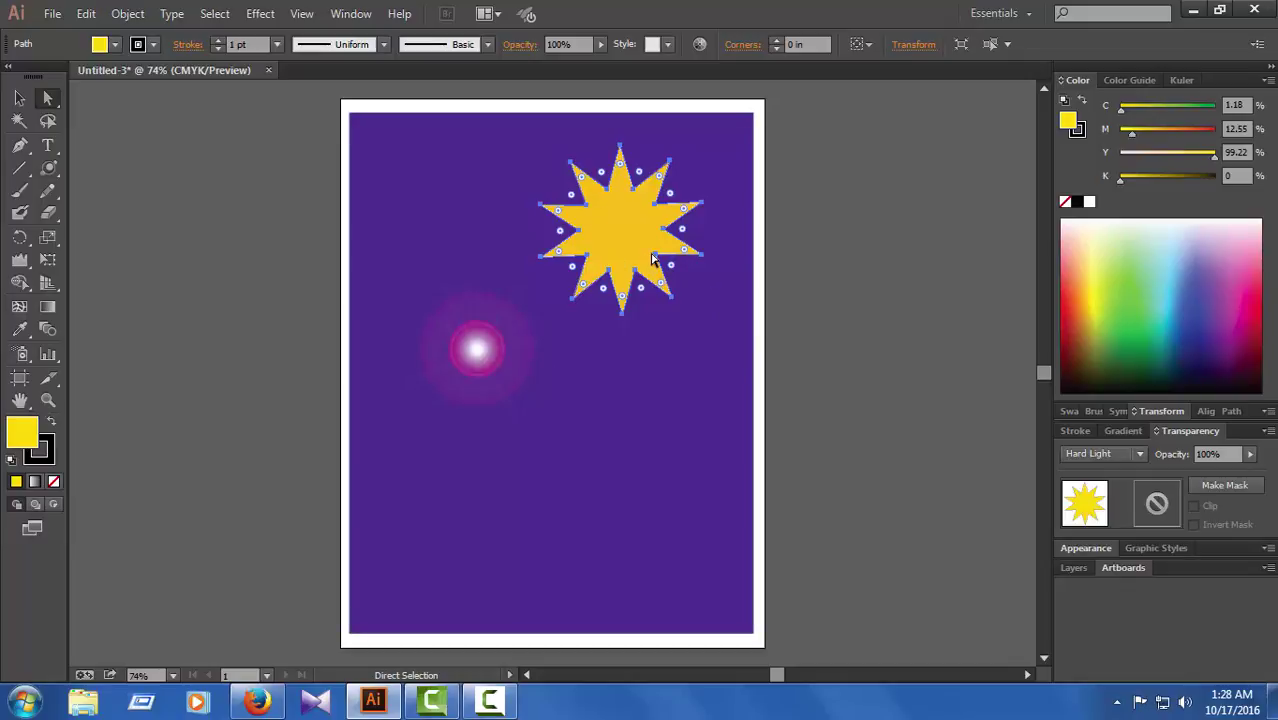
click(1251, 455)
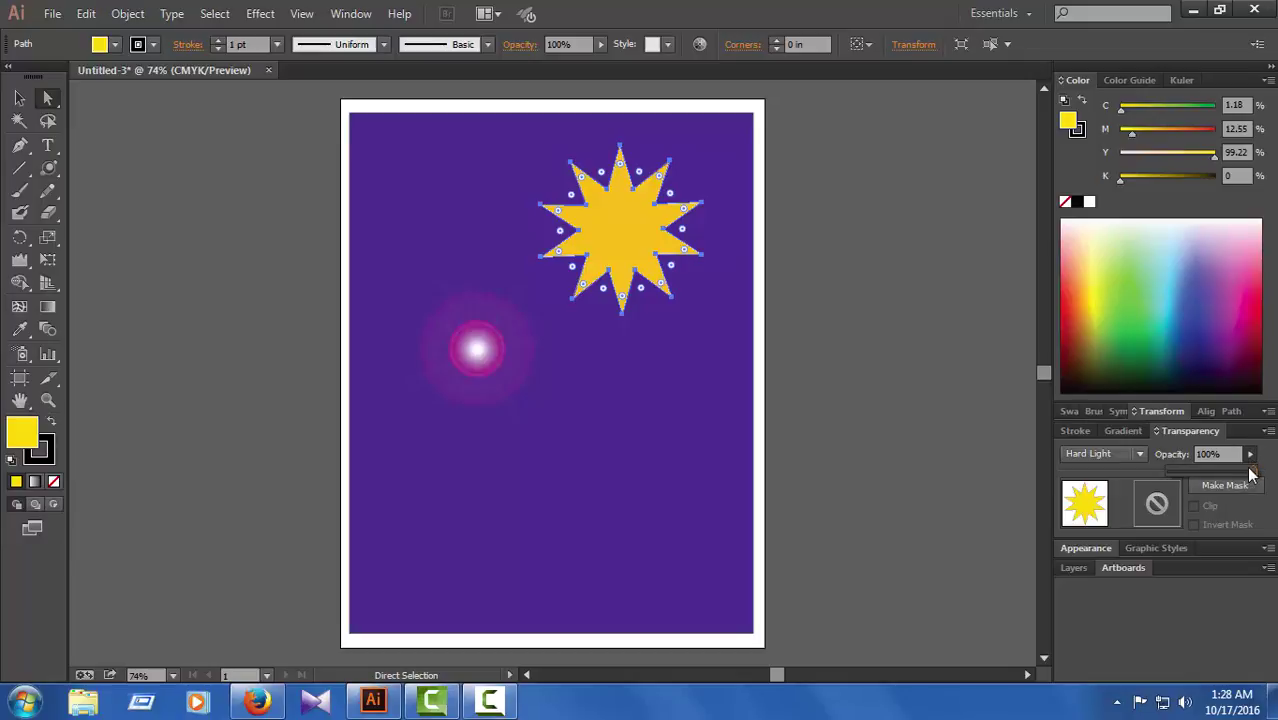
drag(1252, 470, 1214, 470)
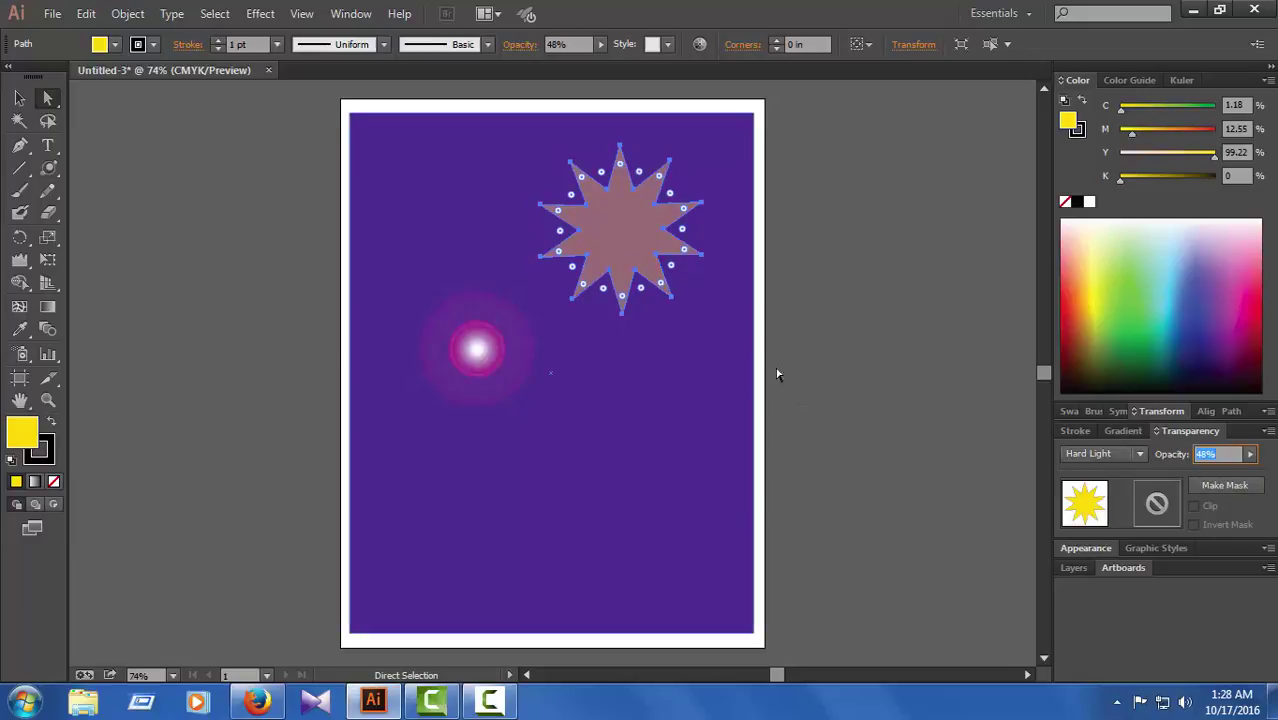
click(662, 373)
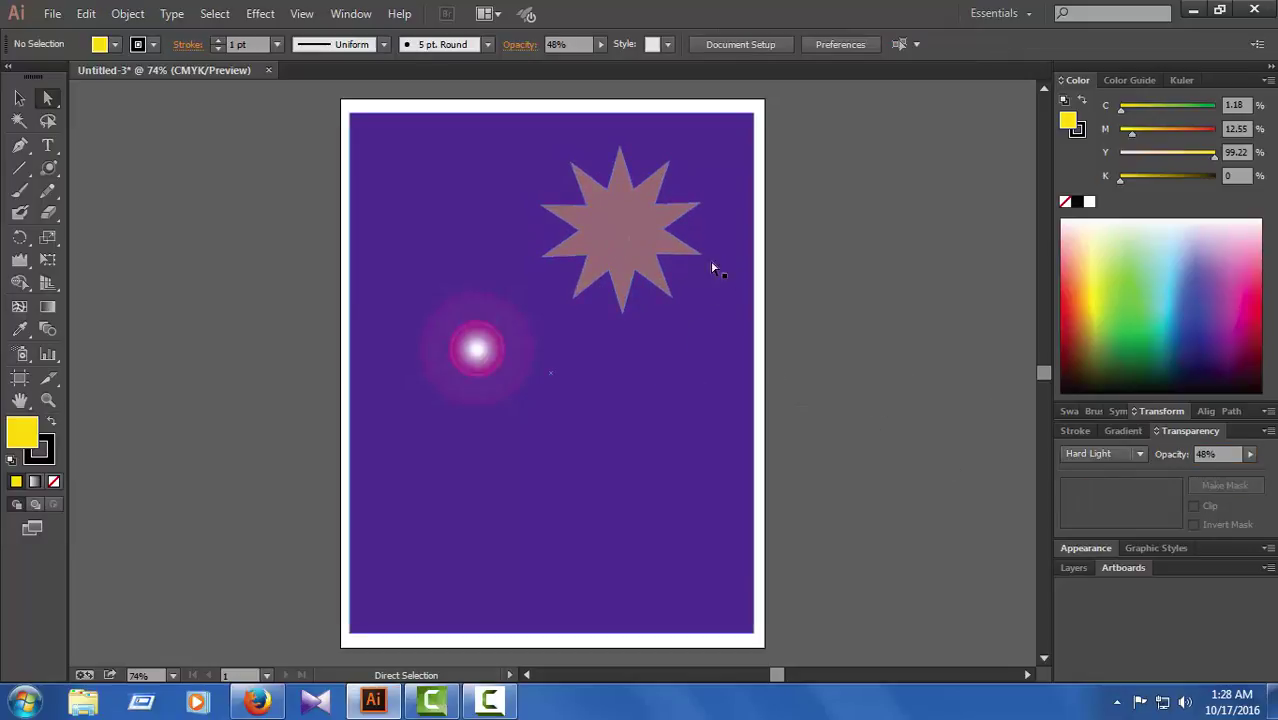
click(1250, 454)
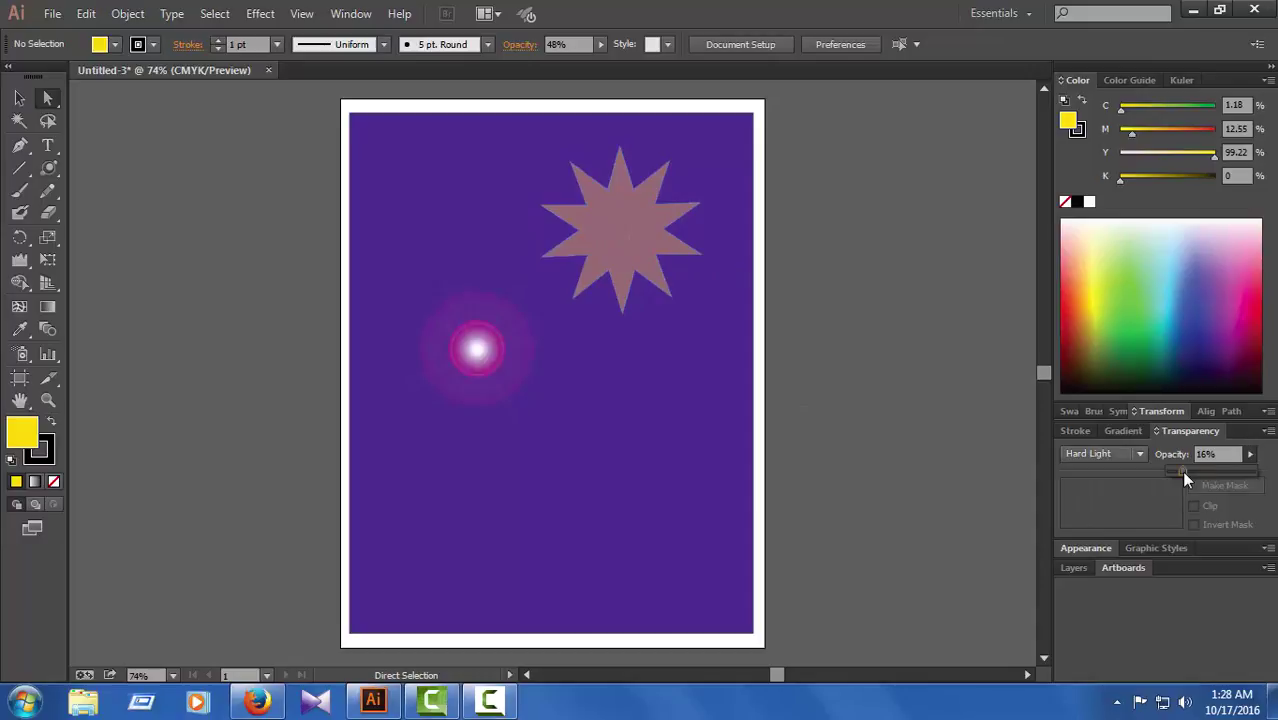
click(662, 245)
click(1250, 454)
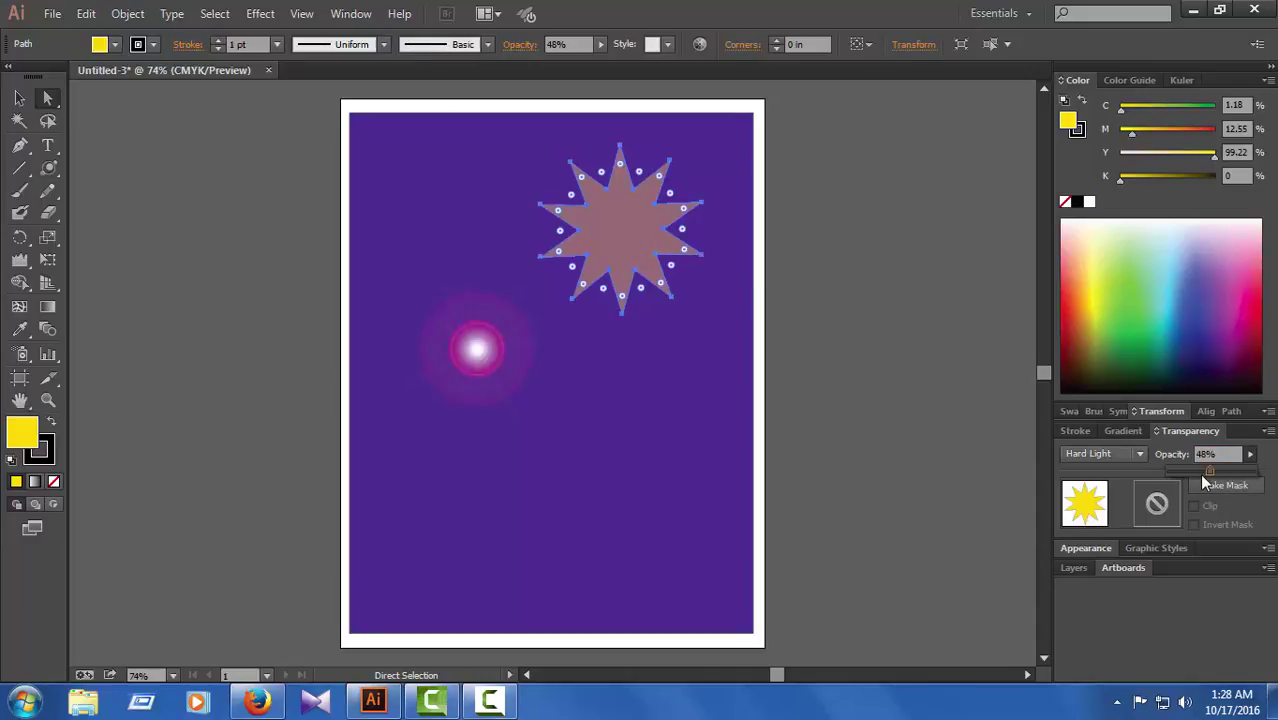
drag(1175, 480, 1172, 472)
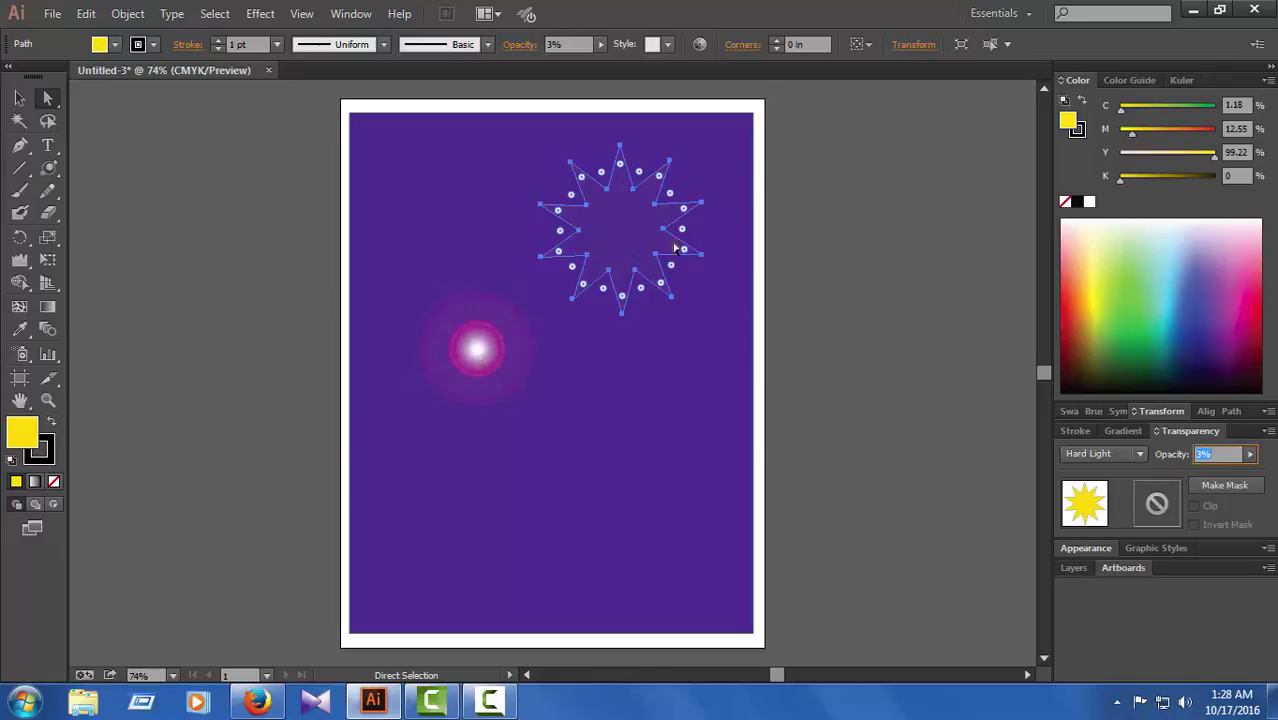
click(805, 342)
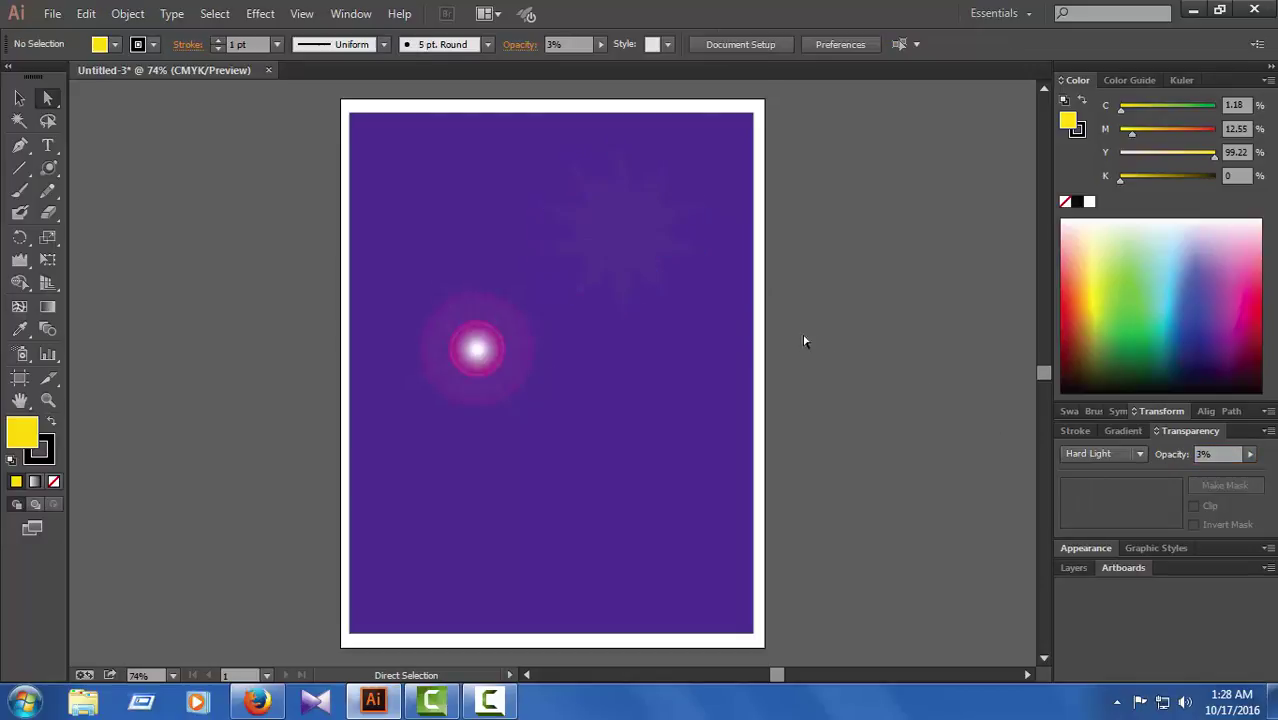
click(1250, 454)
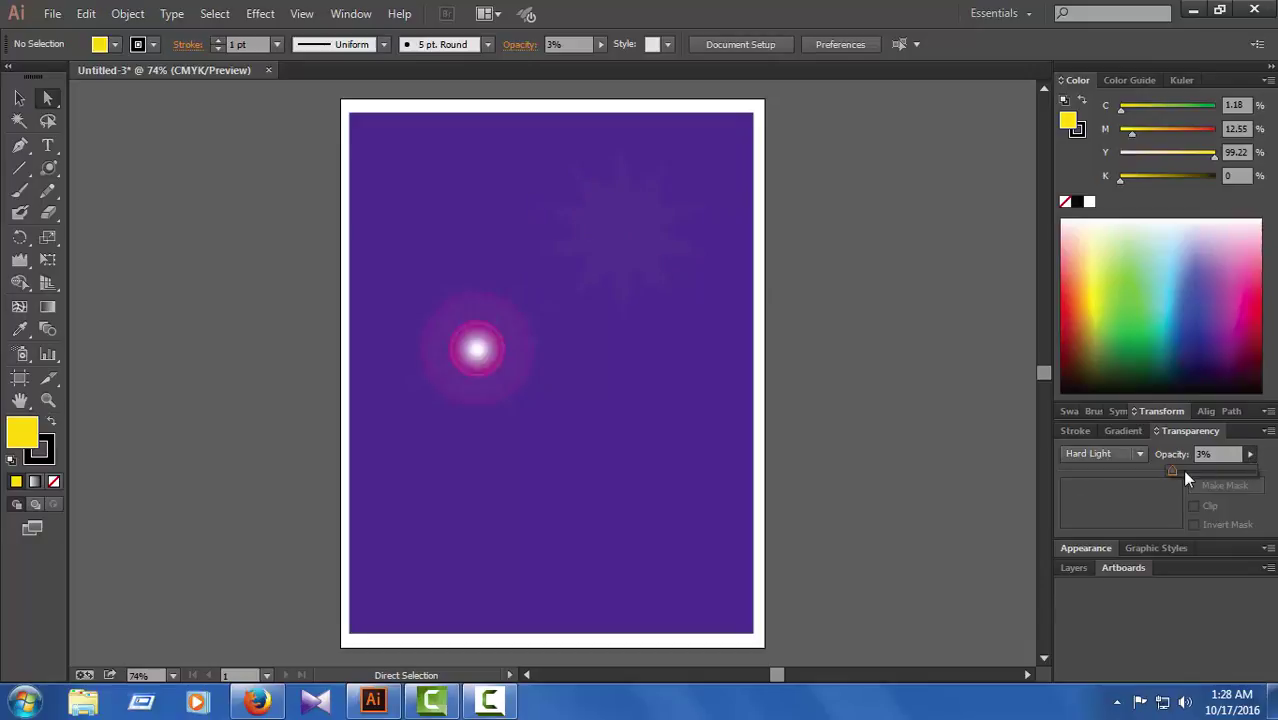
click(705, 265)
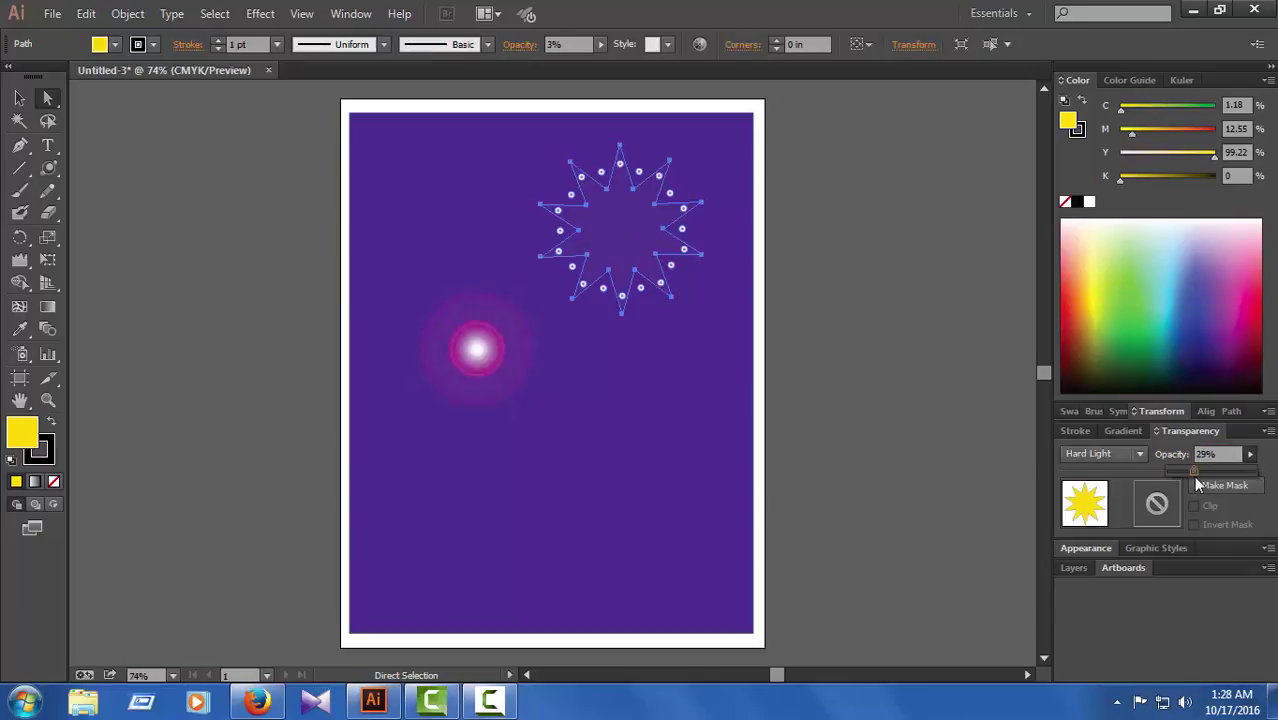
click(690, 262)
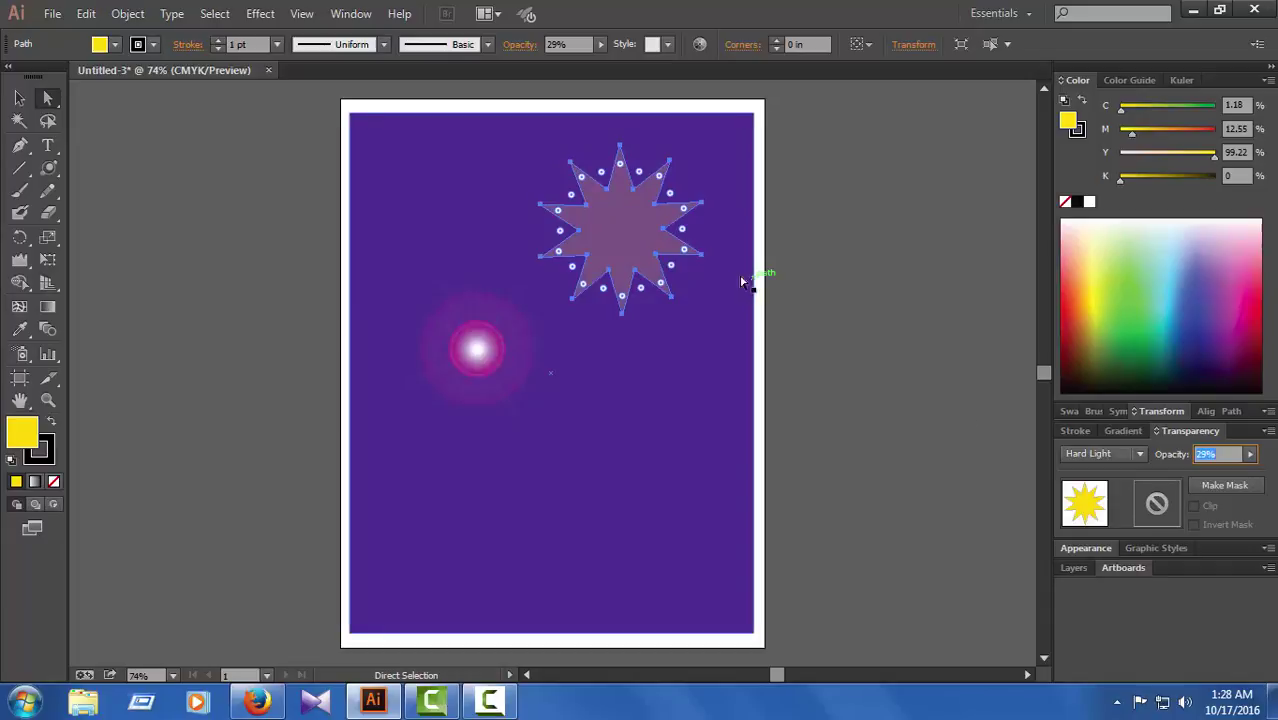
click(860, 281)
click(1250, 454)
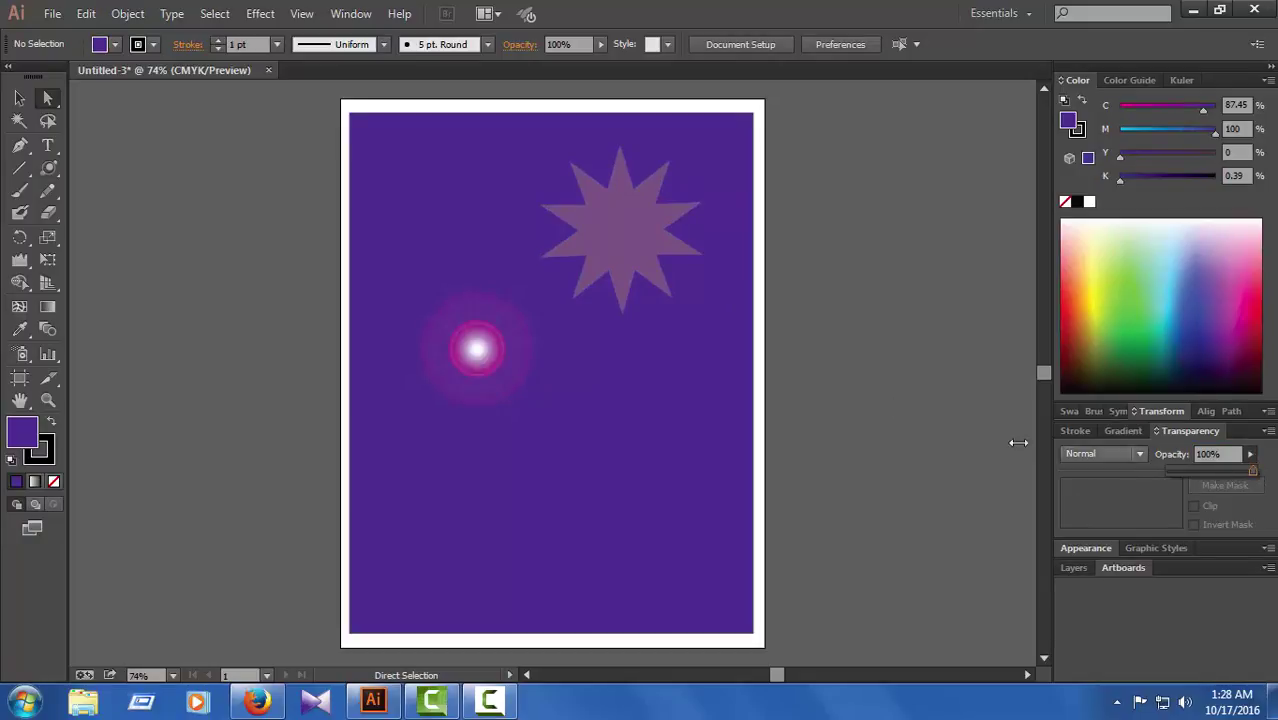
click(616, 263)
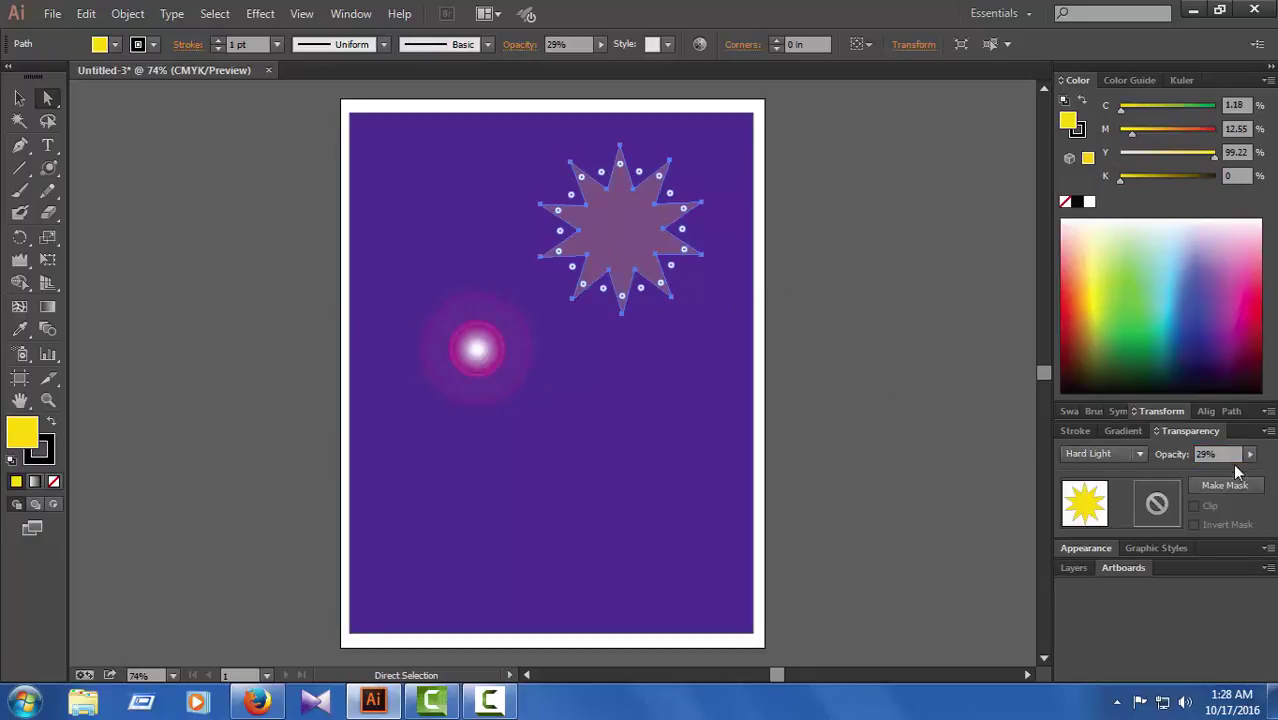
click(1241, 465)
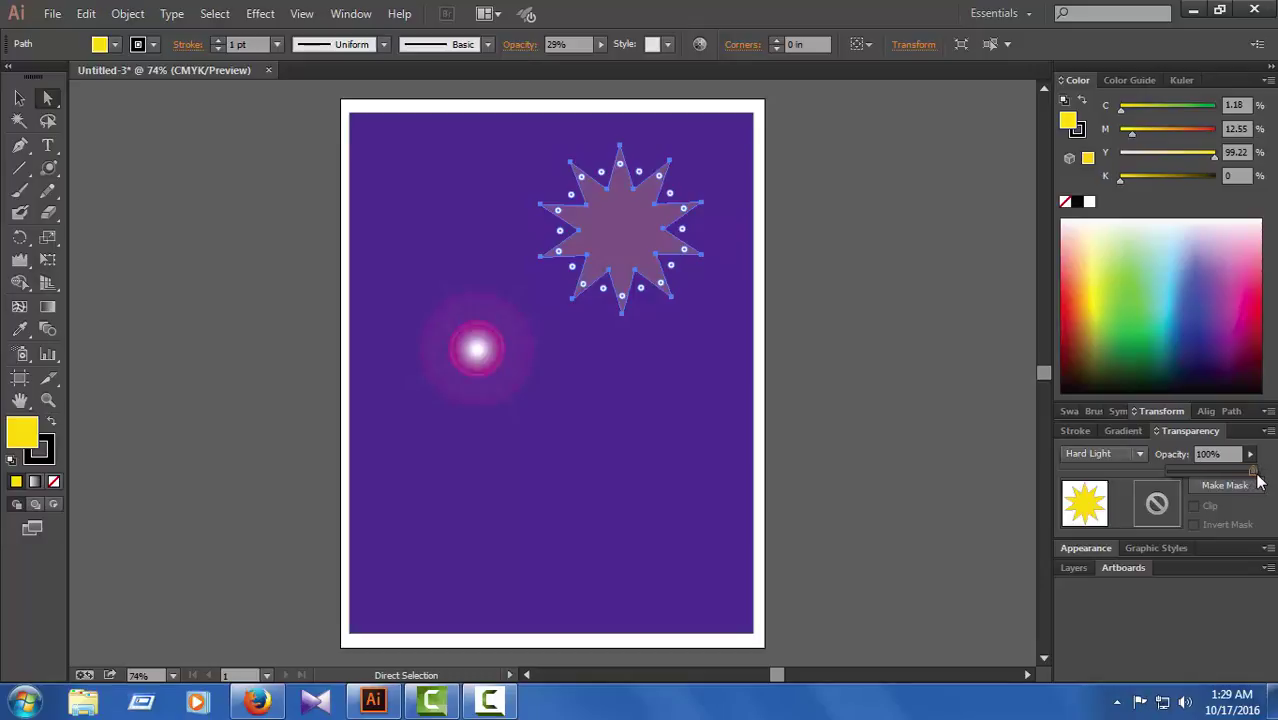
drag(1224, 481, 1260, 480)
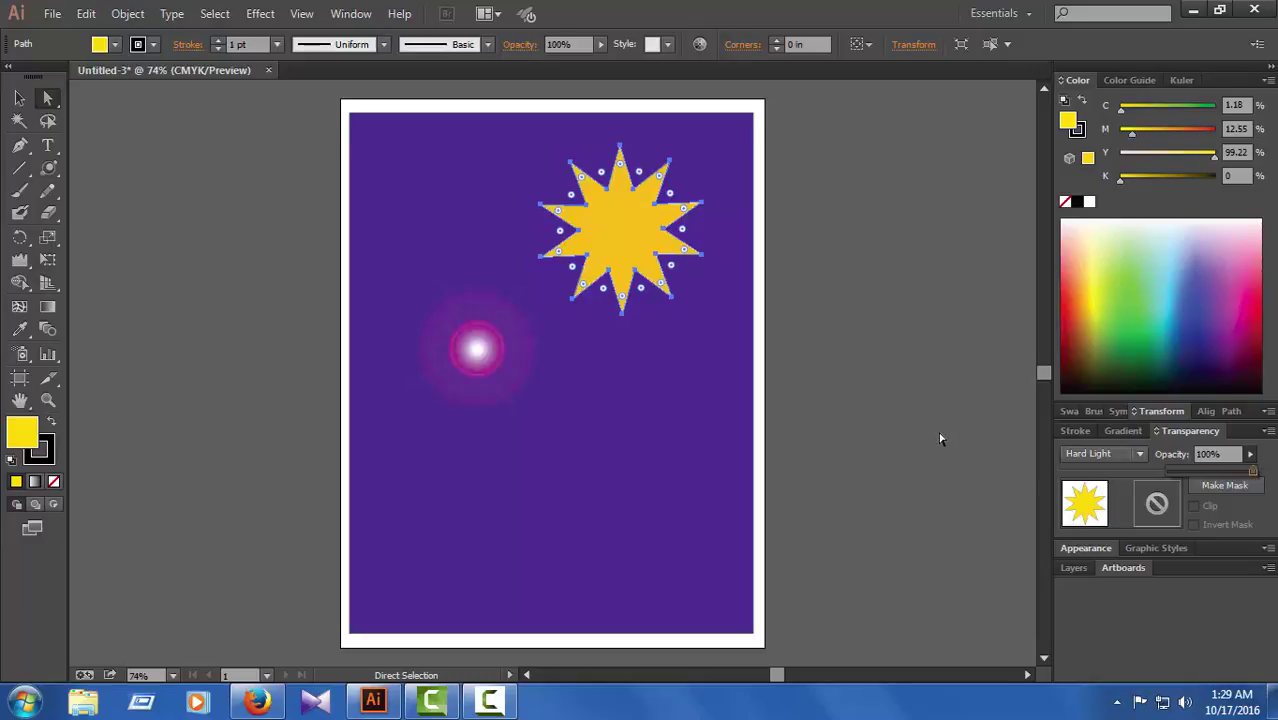
click(690, 376)
click(890, 364)
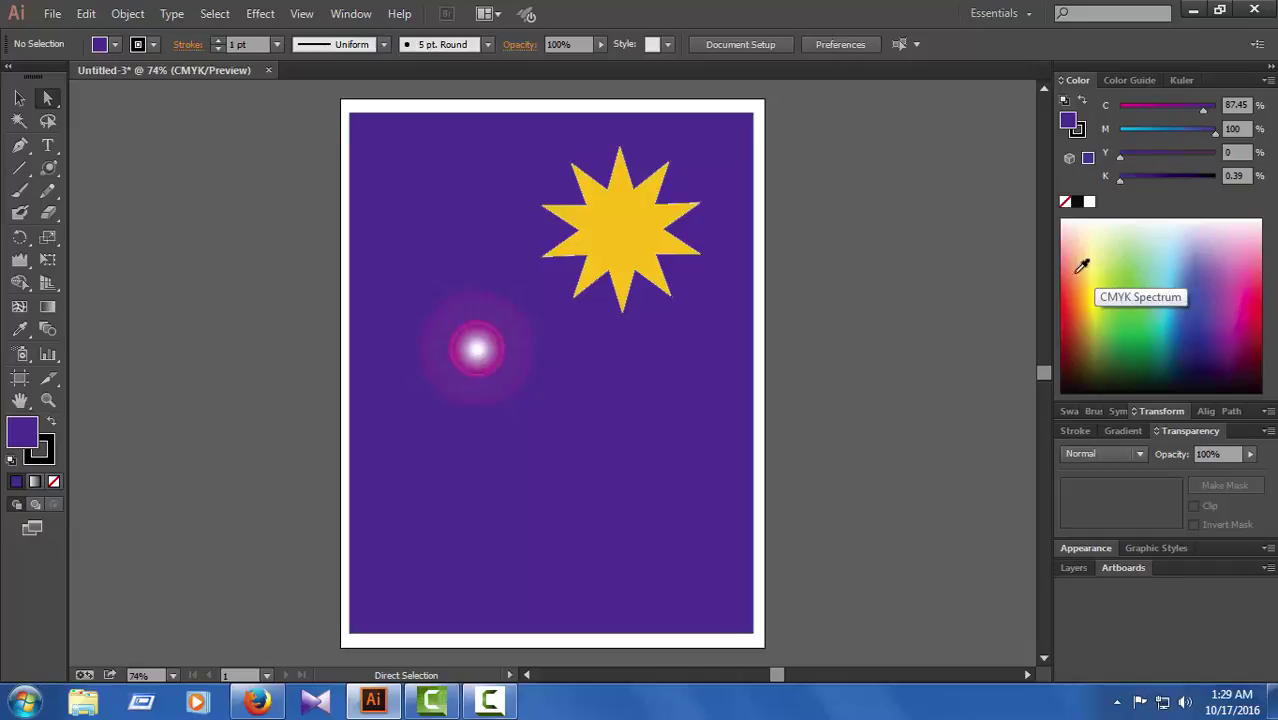
Pick the Flare Tool from the Rectangle tool flyout
drag(48, 168, 110, 232)
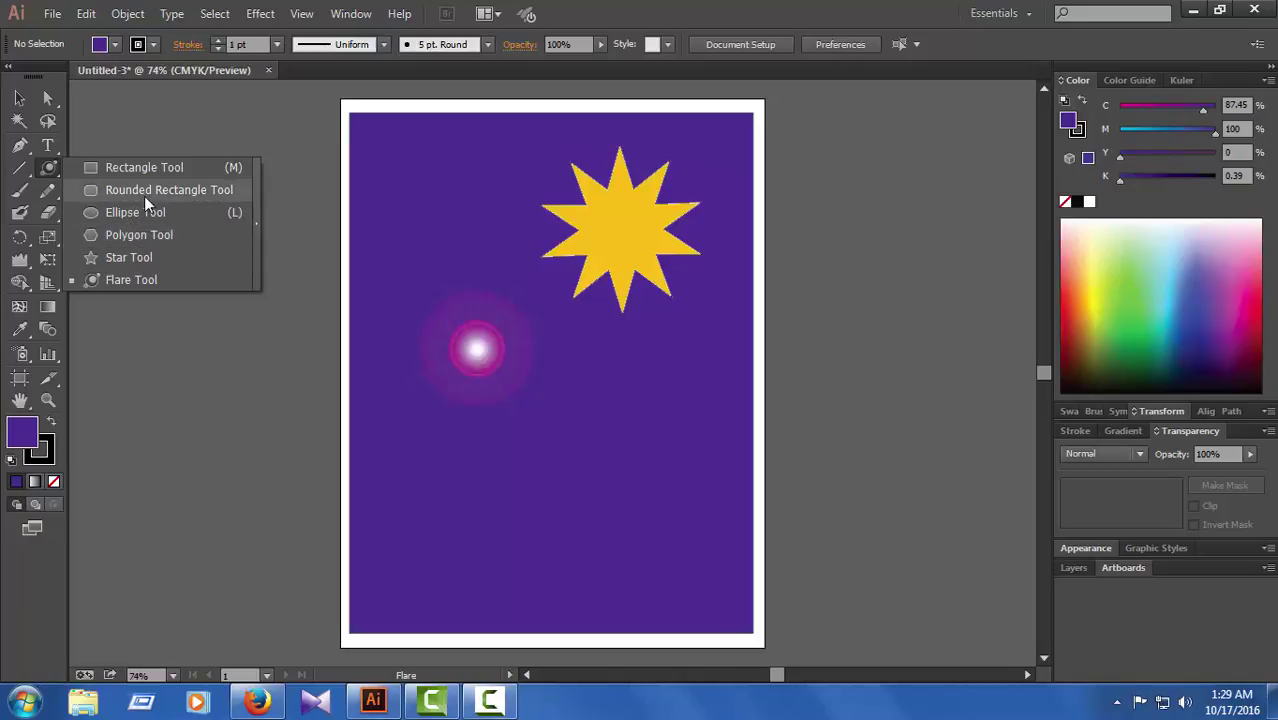
click(74, 127)
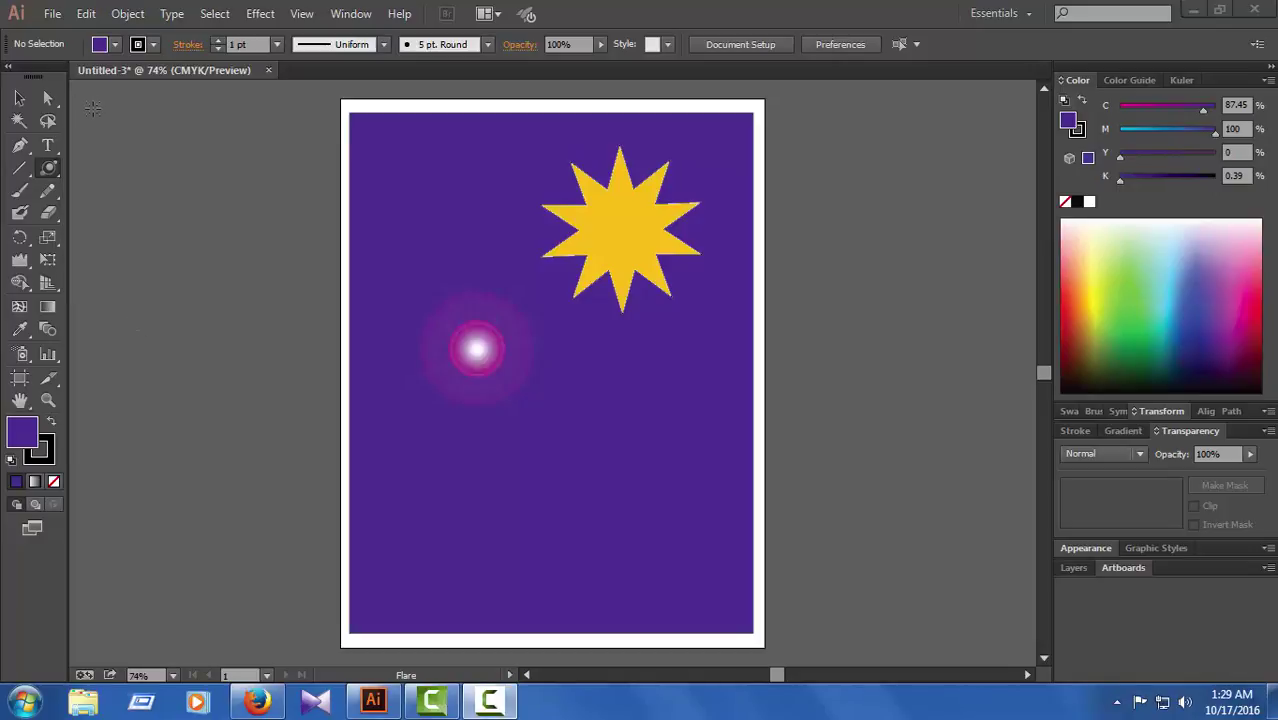